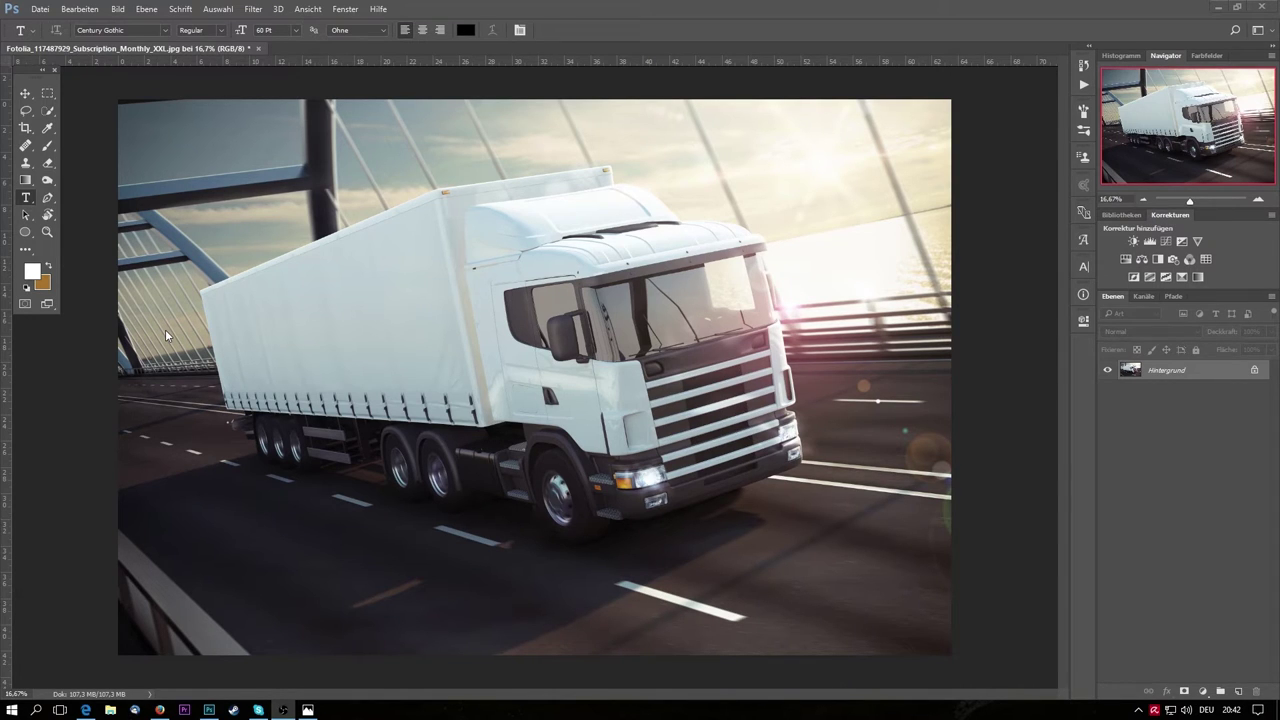
- Draw a large white rectangle across the truck photo with the Rectangle Tool
{"action": "right_click", "coordinate": [31, 235]}
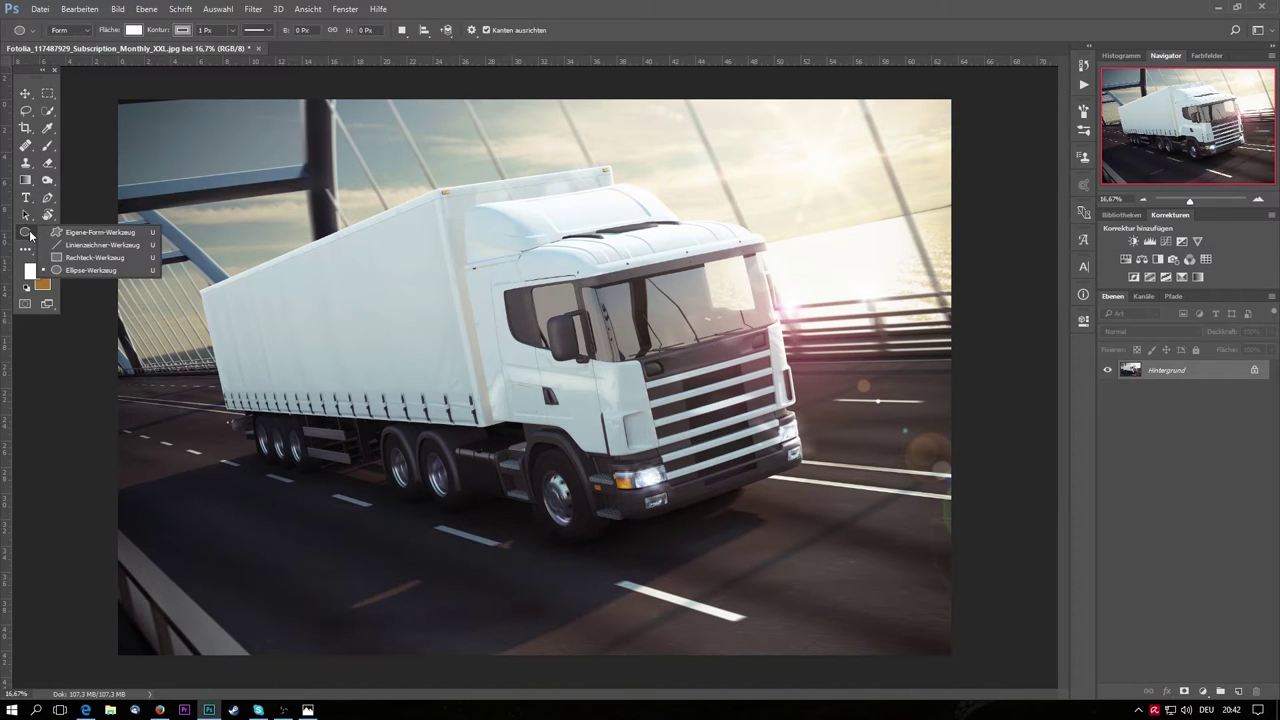
{"action": "left_click", "coordinate": [90, 232]}
{"action": "left_click_drag", "start_coordinate": [152, 240], "coordinate": [888, 516]}
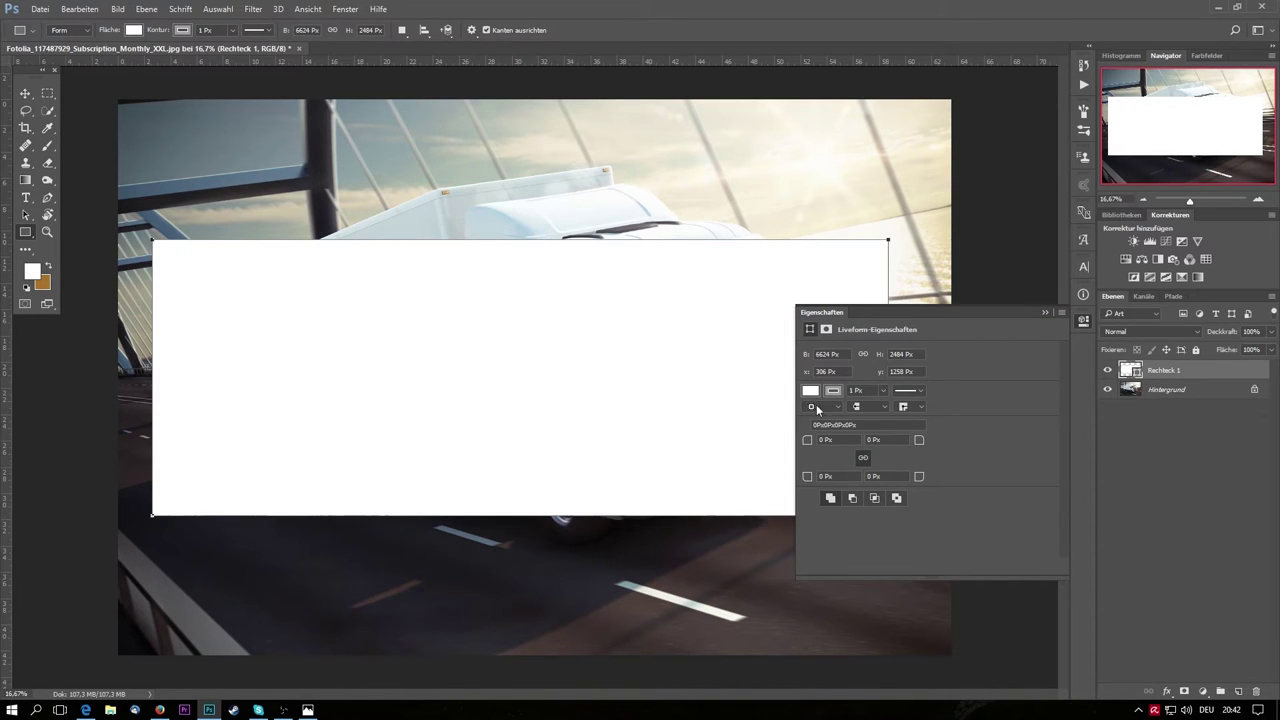
{"action": "left_click", "coordinate": [1046, 313]}
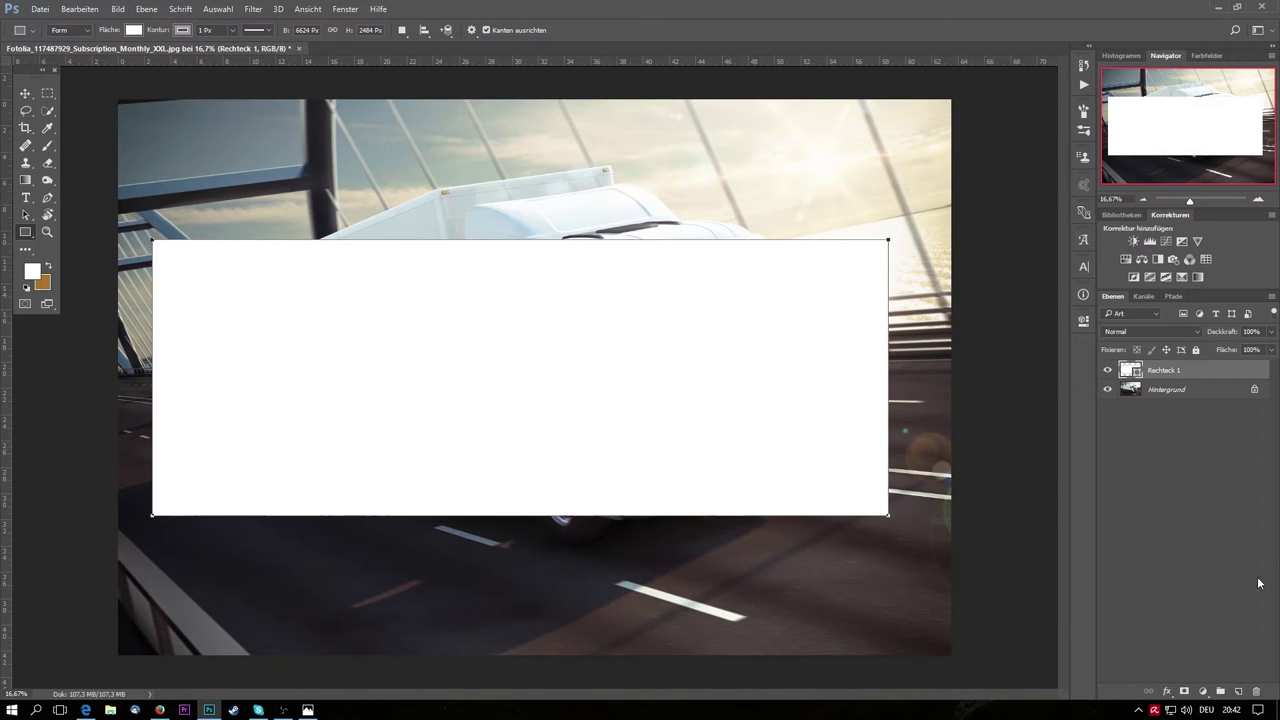
- Create a new layer group holding Rechteck 1 and name it LOGO
{"action": "left_click", "coordinate": [1222, 693]}
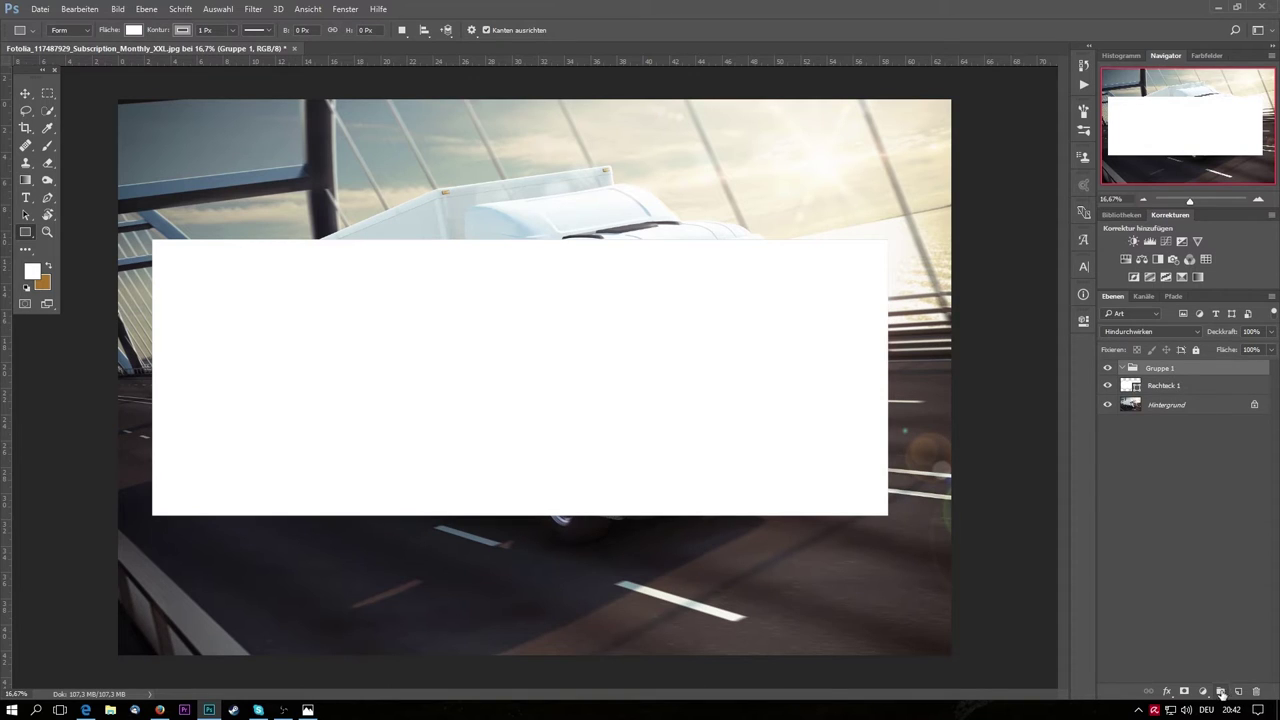
{"action": "left_click_drag", "start_coordinate": [1192, 389], "coordinate": [1209, 372]}
{"action": "double_click", "coordinate": [1160, 368]}
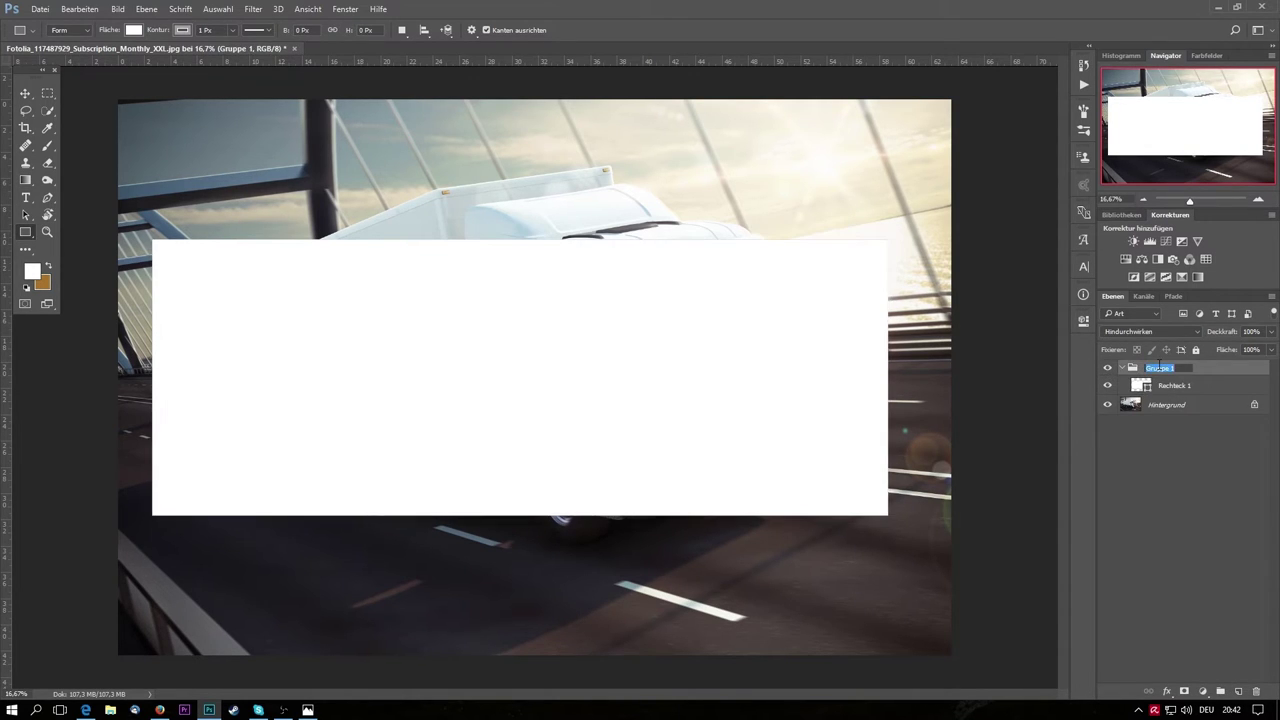
{"action": "type", "text": "LOGO"}
{"action": "key", "text": "Return"}
- Type PREMIUM QUALITY in Century Gothic on the white rectangle
{"action": "key", "text": "t"}
{"action": "left_click", "coordinate": [165, 30]}
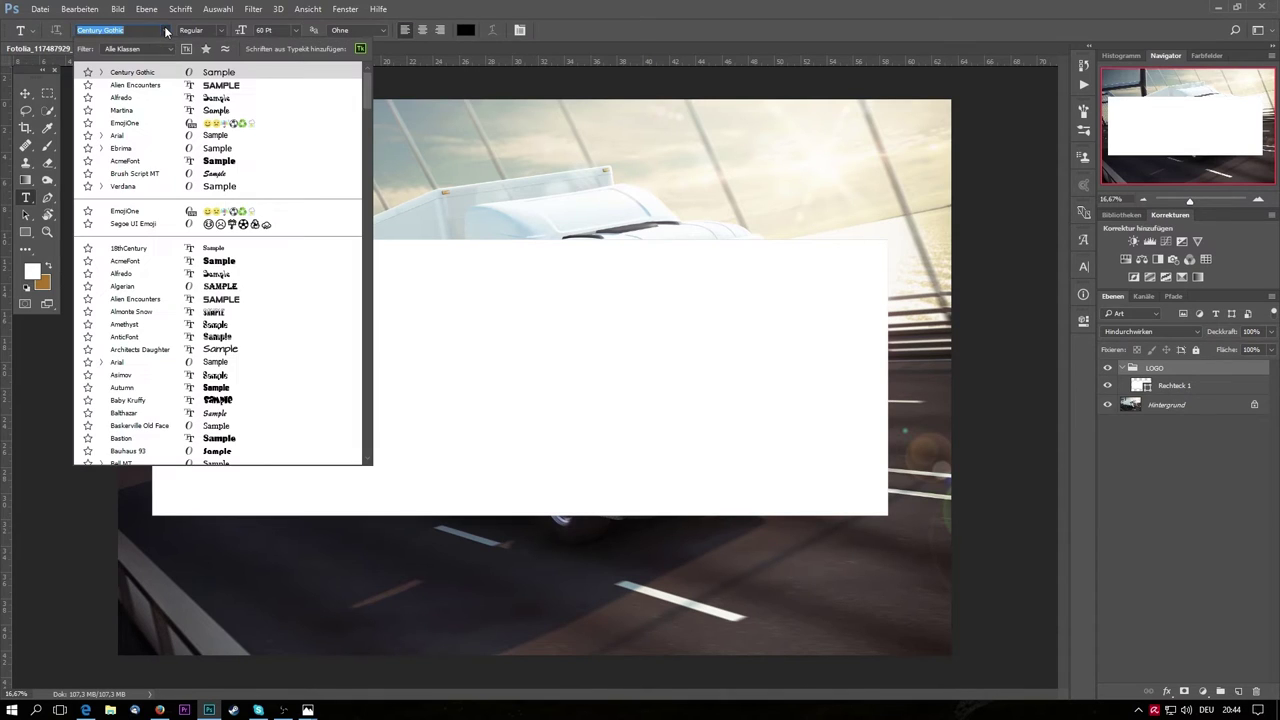
{"action": "left_click", "coordinate": [145, 76]}
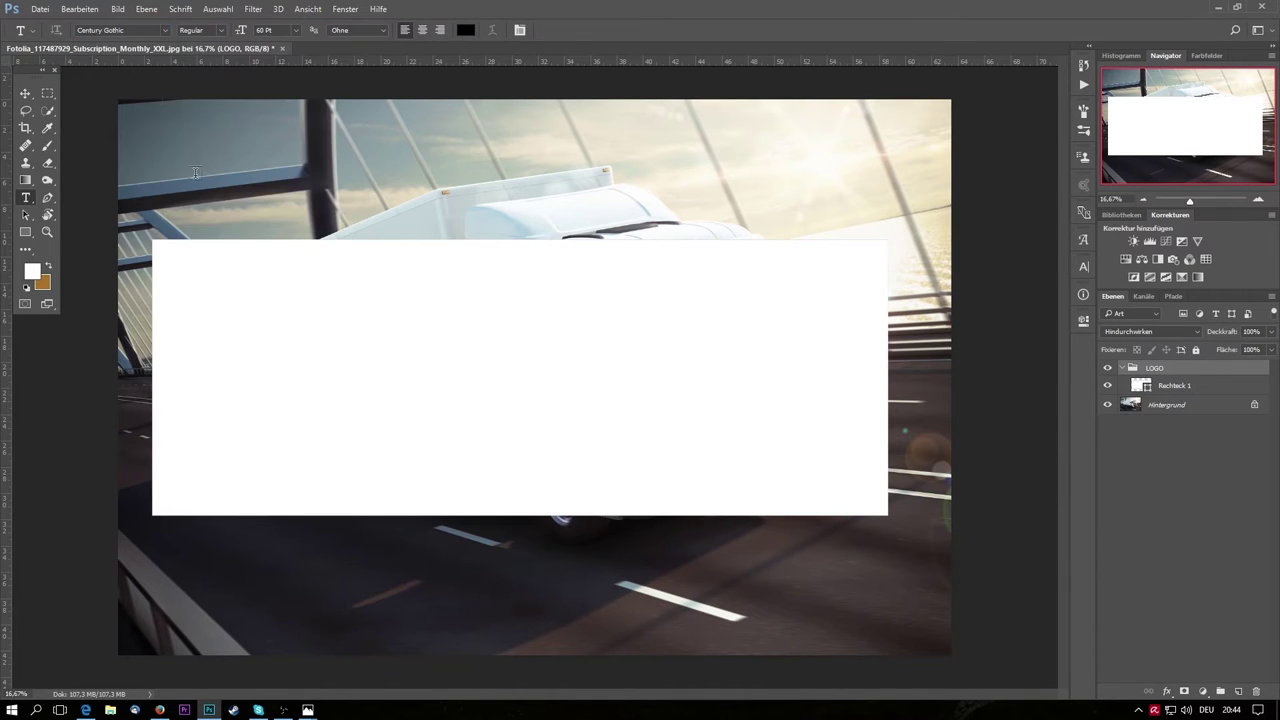
{"action": "left_click", "coordinate": [291, 318]}
{"action": "type", "text": "PR"}
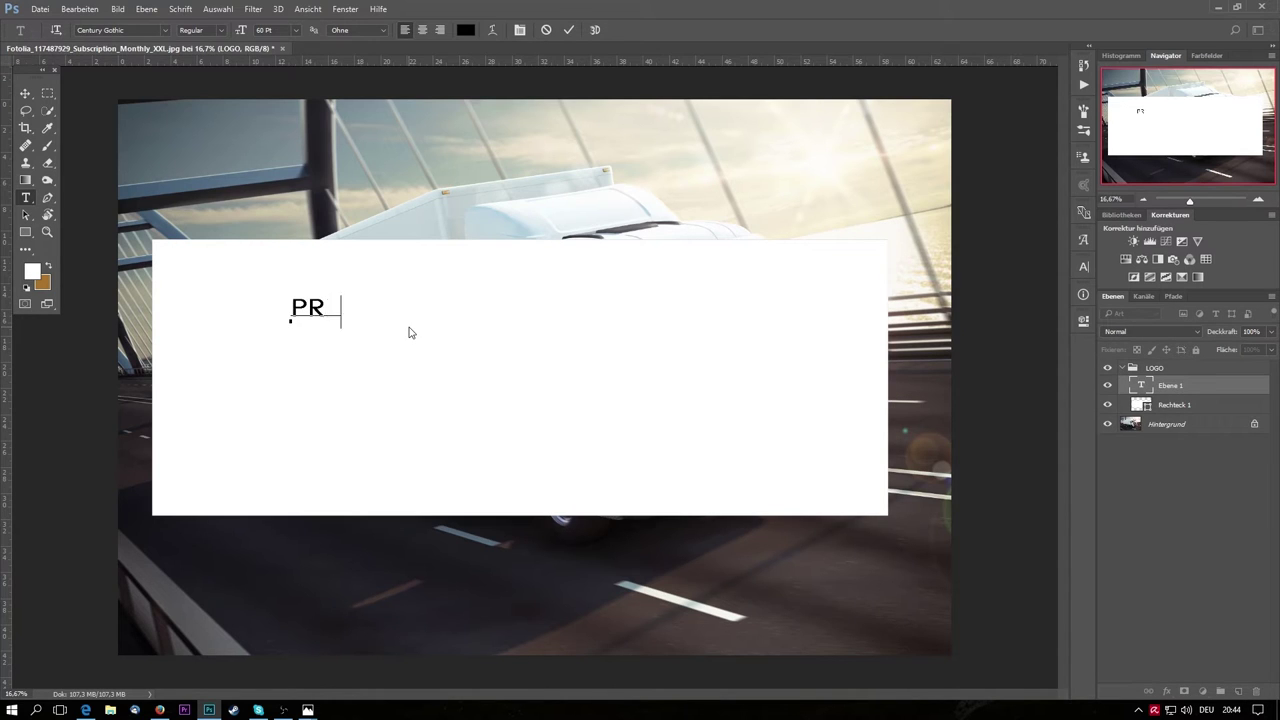
{"action": "type", "text": "EMIUM"}
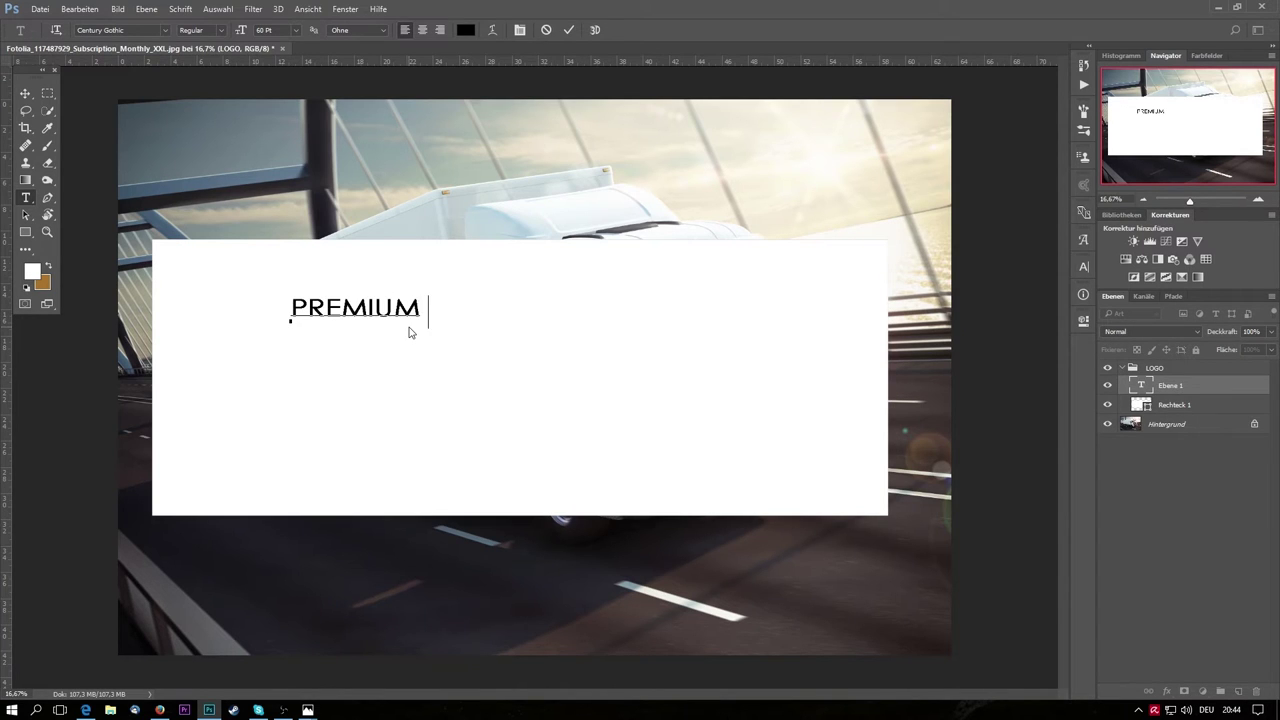
{"action": "type", "text": " QUALITY"}
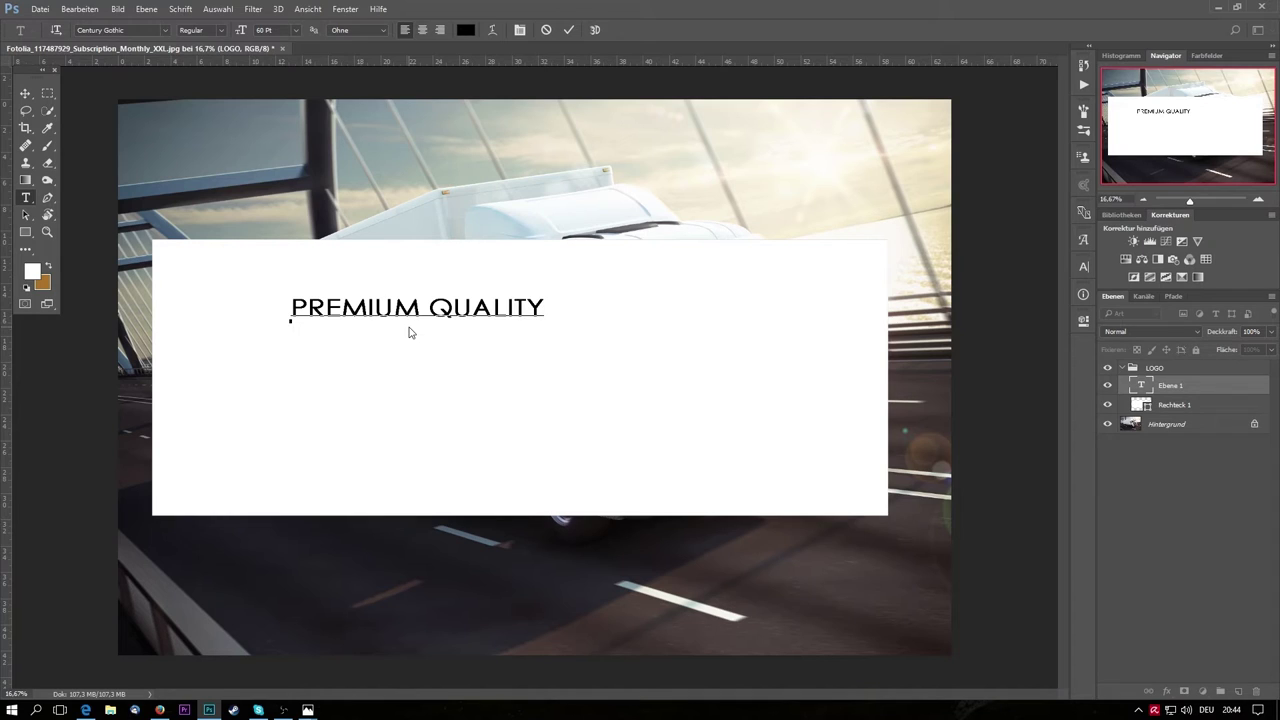
- Enlarge the whole PREMIUM QUALITY line to 152 pt
{"action": "double_click", "coordinate": [470, 314]}
{"action": "key", "text": "ctrl+a"}
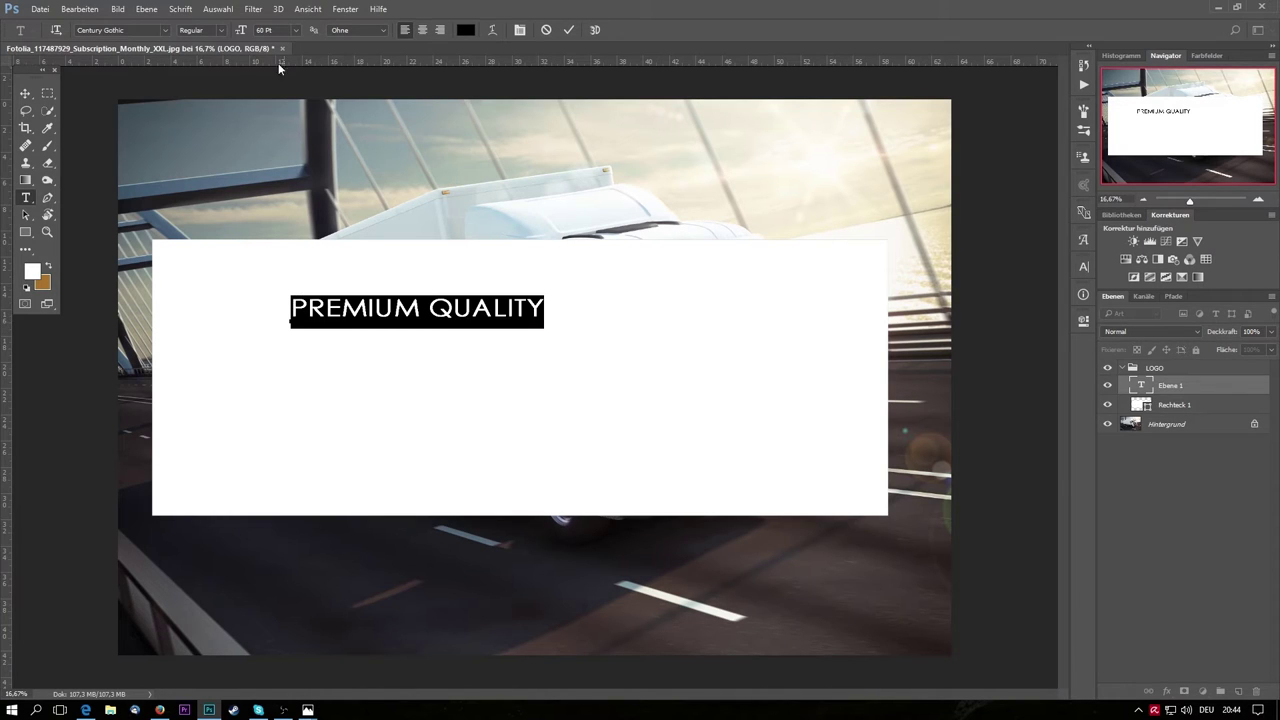
{"action": "left_click", "coordinate": [220, 30]}
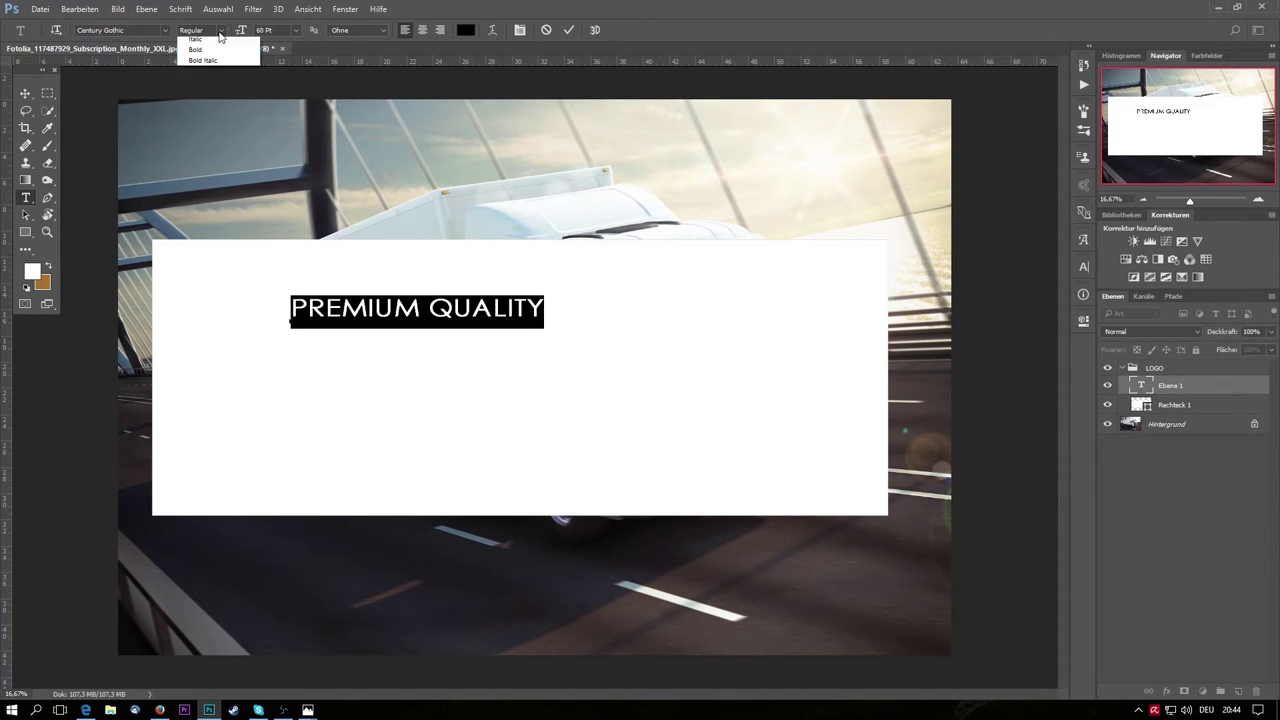
{"action": "left_click", "coordinate": [212, 68]}
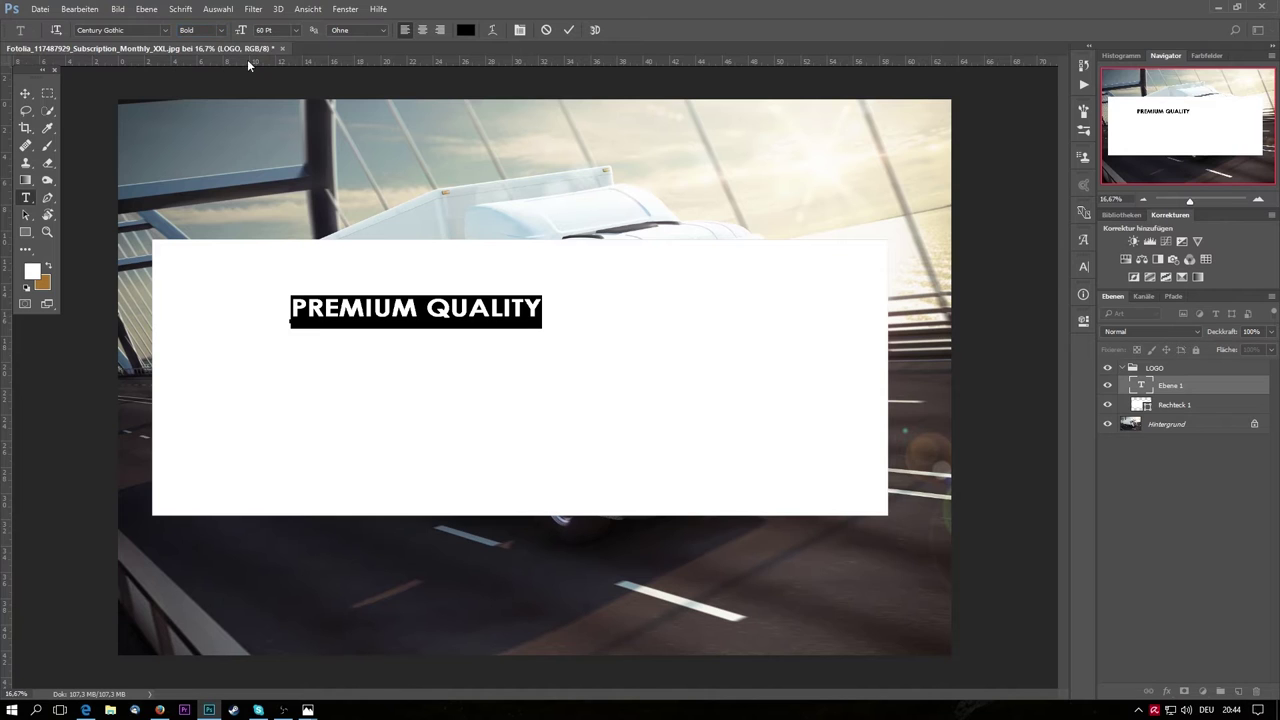
{"action": "left_click", "coordinate": [294, 30]}
{"action": "left_click", "coordinate": [297, 271]}
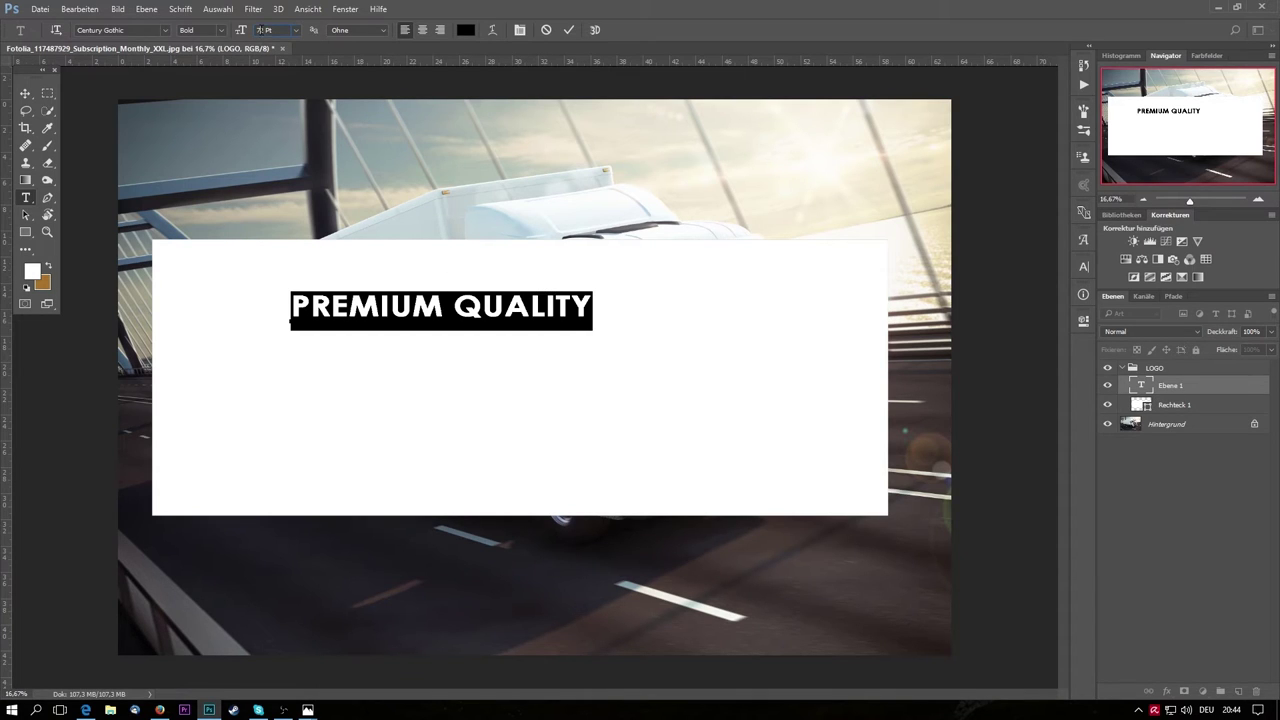
{"action": "type", "text": "15"}
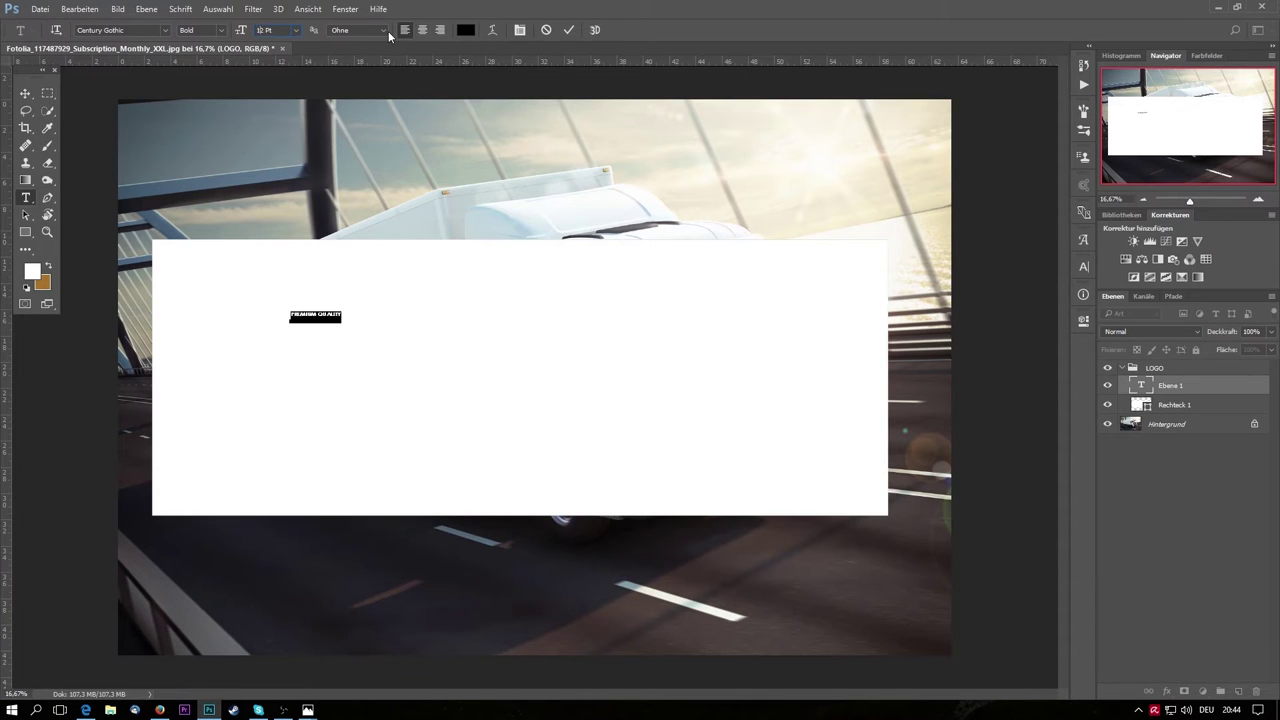
{"action": "type", "text": "2"}
{"action": "key", "text": "Return"}
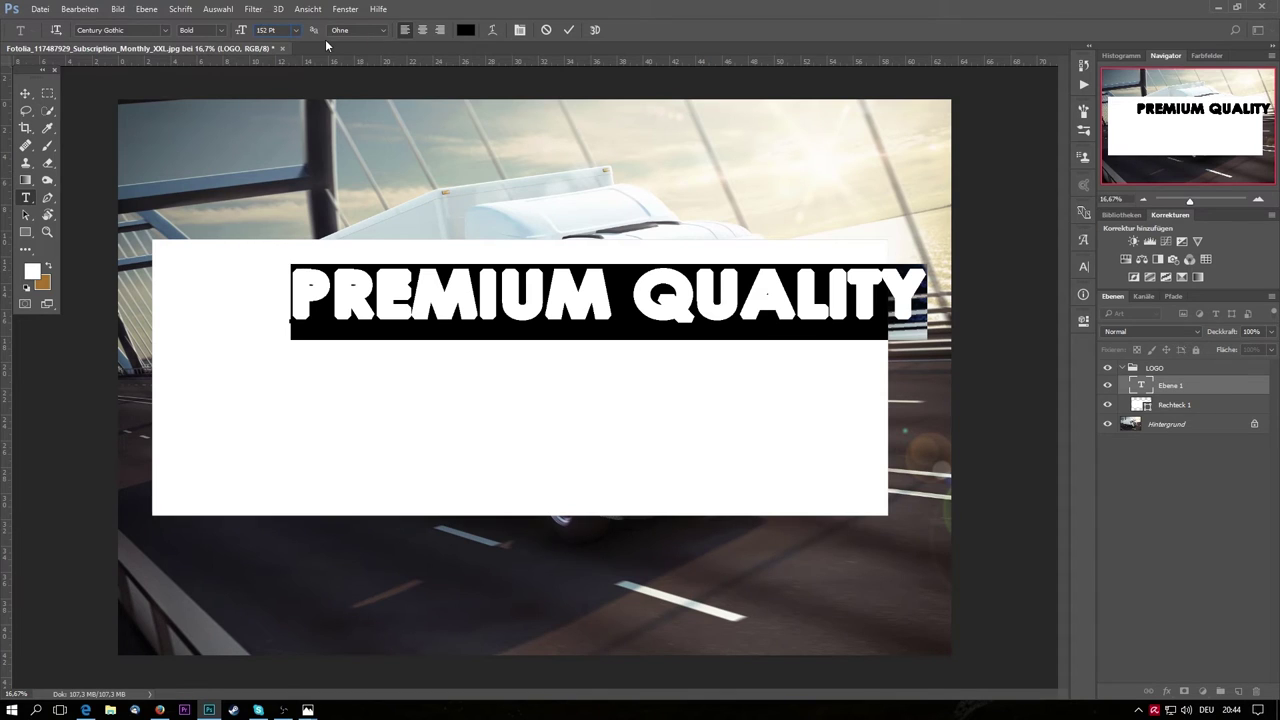
- Return the text to the Regular font style and commit it
{"action": "left_click", "coordinate": [418, 315]}
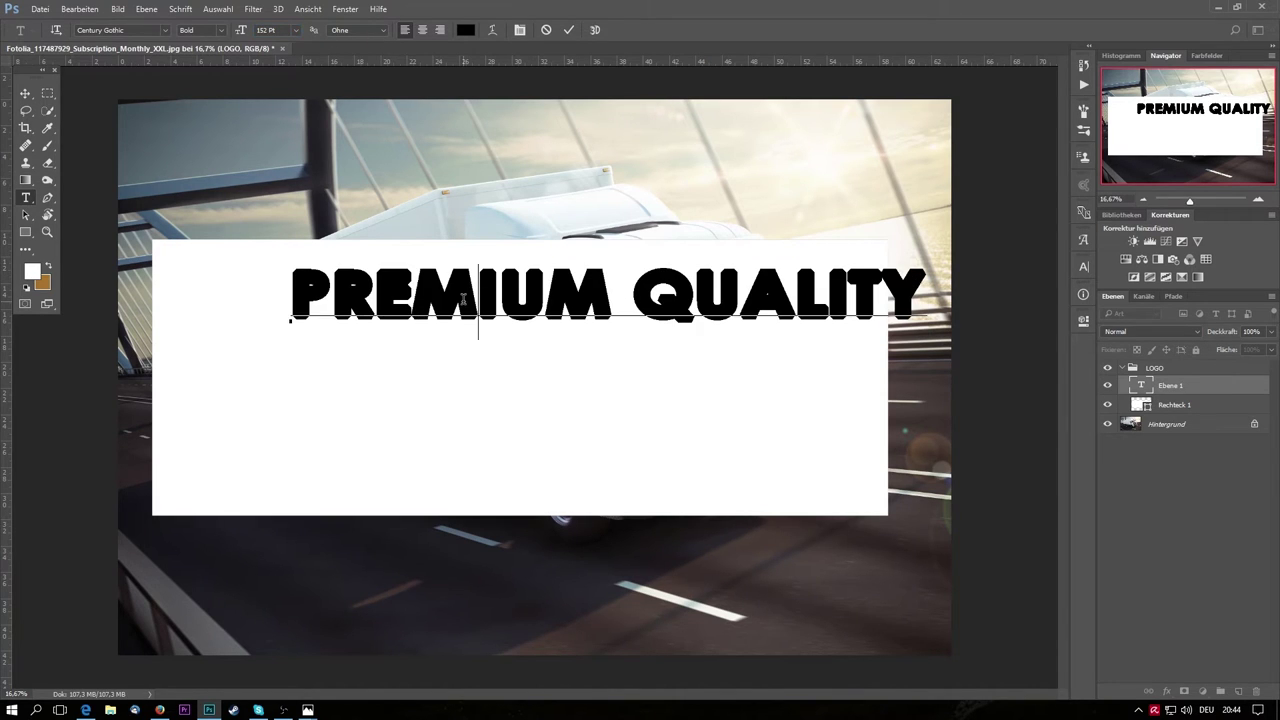
{"action": "triple_click", "coordinate": [464, 297]}
{"action": "left_click", "coordinate": [215, 31]}
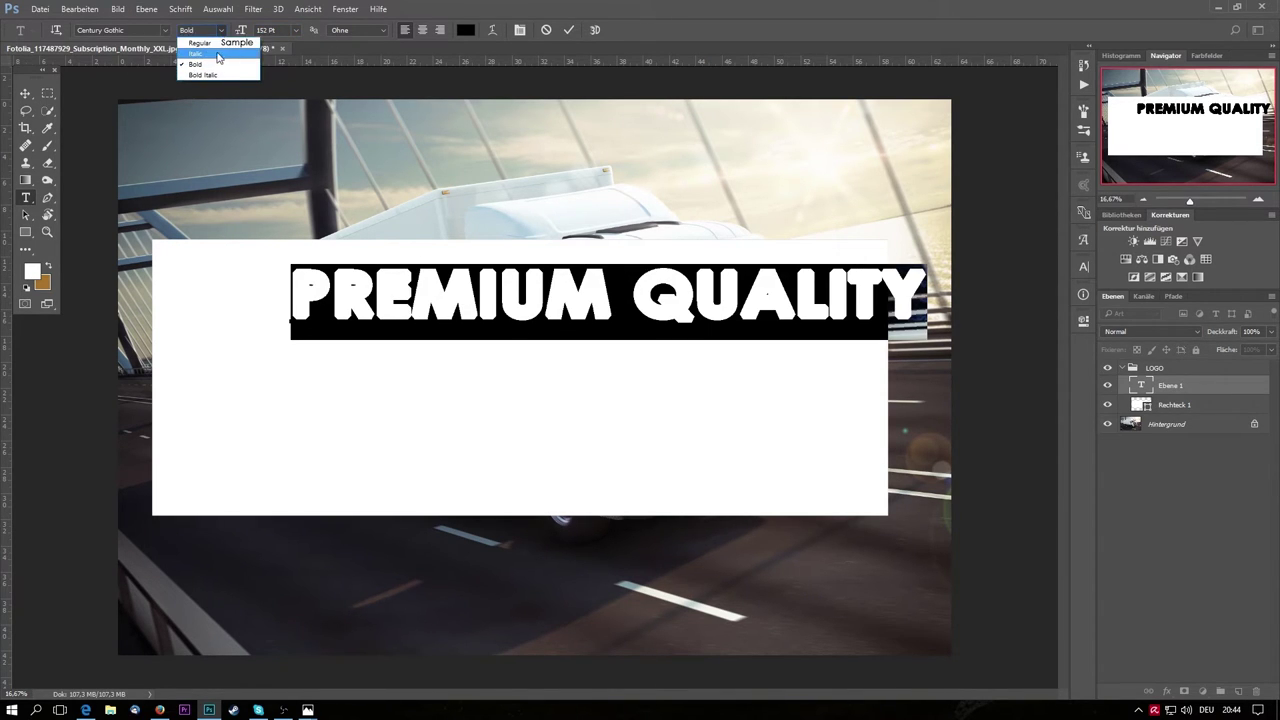
{"action": "left_click", "coordinate": [212, 53]}
{"action": "left_click", "coordinate": [221, 30]}
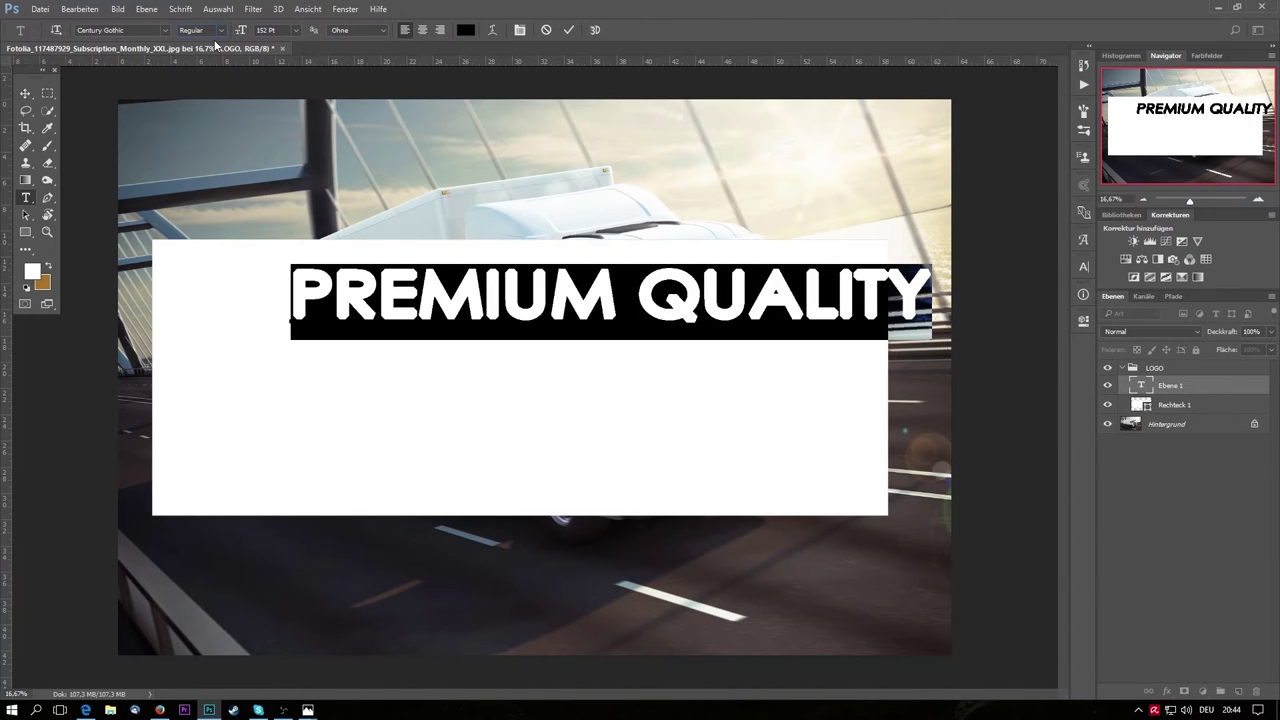
{"action": "left_click", "coordinate": [567, 30]}
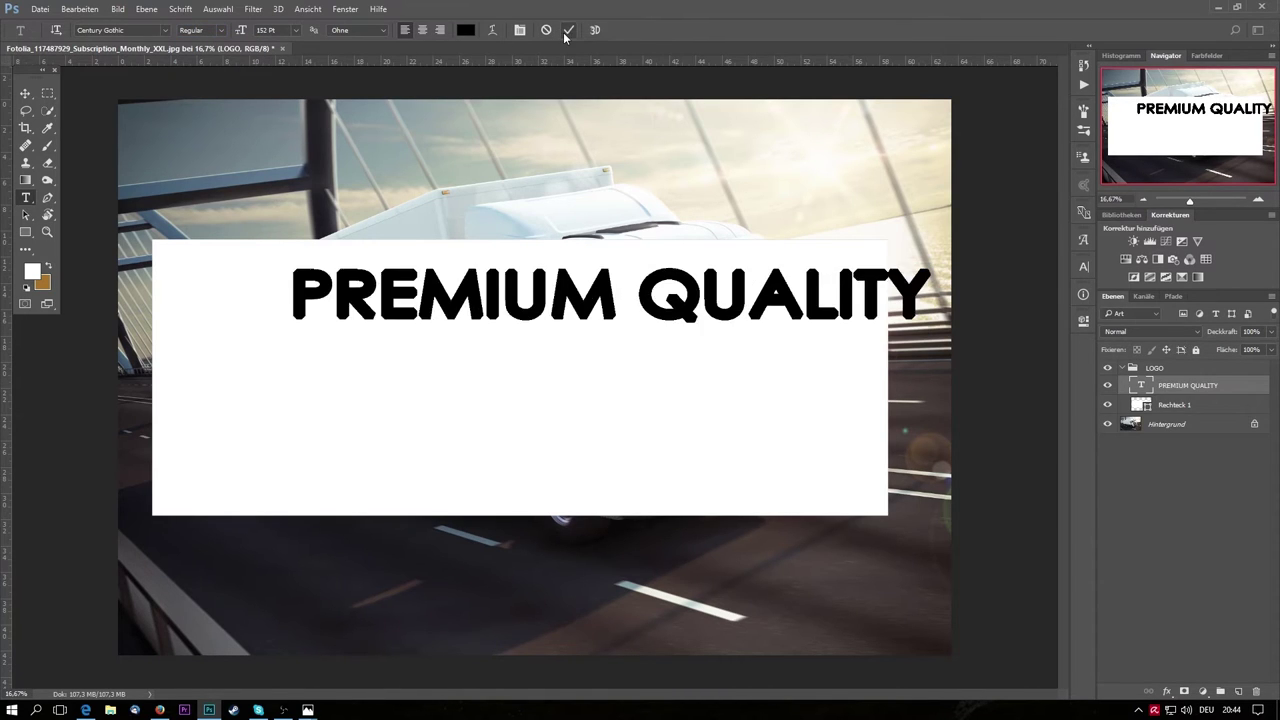
- Nudge the headline into place and rasterize the Rechteck 1 shape layer
{"action": "key", "text": "v"}
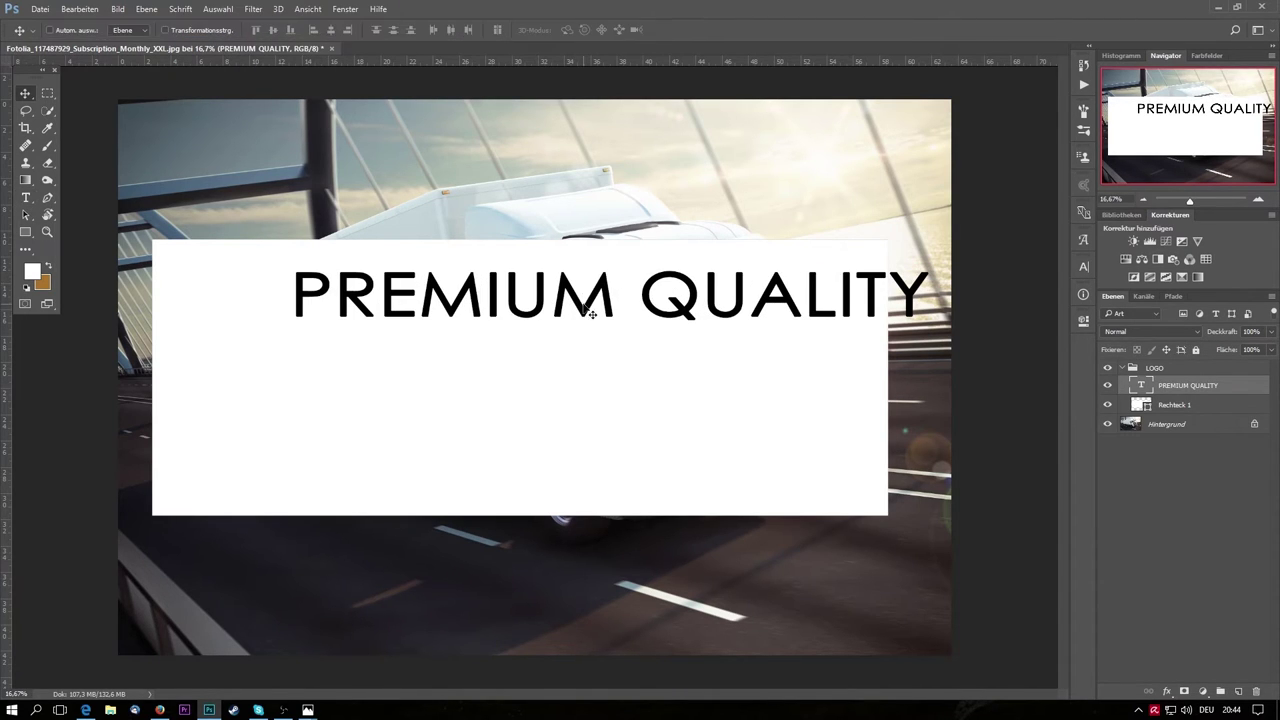
{"action": "left_click_drag", "start_coordinate": [580, 311], "coordinate": [504, 330]}
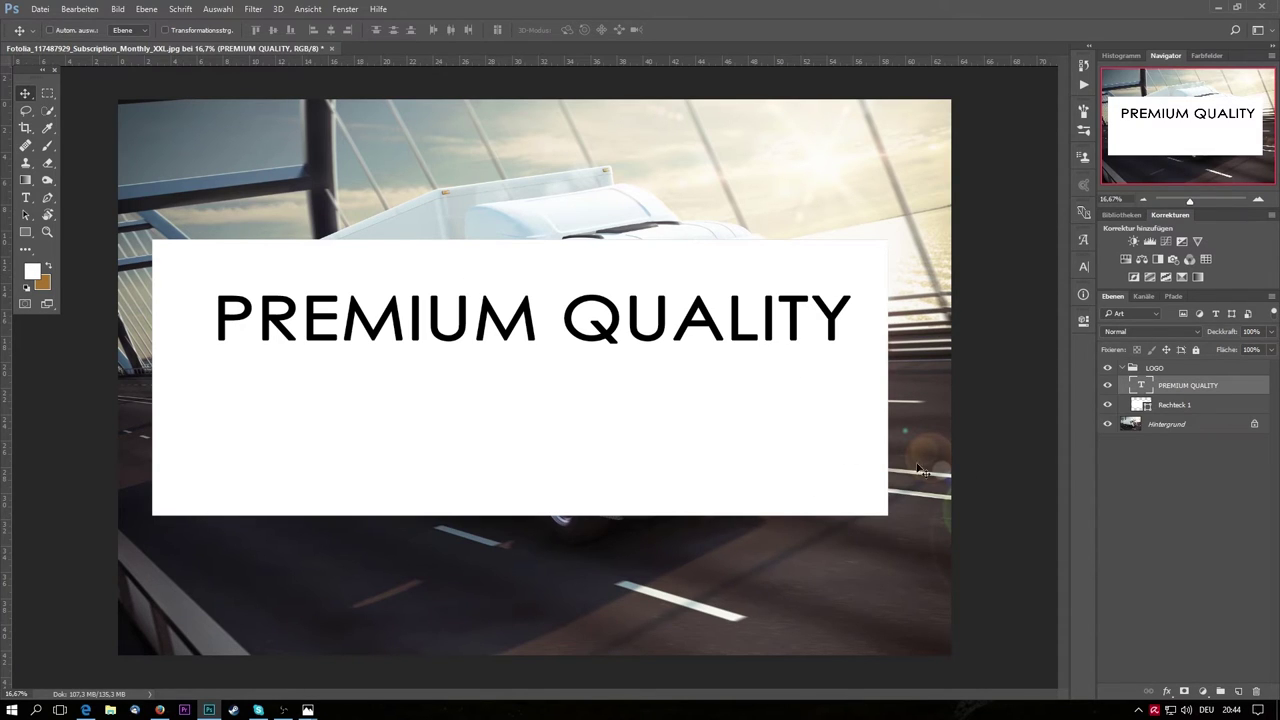
{"action": "left_click", "coordinate": [1240, 404]}
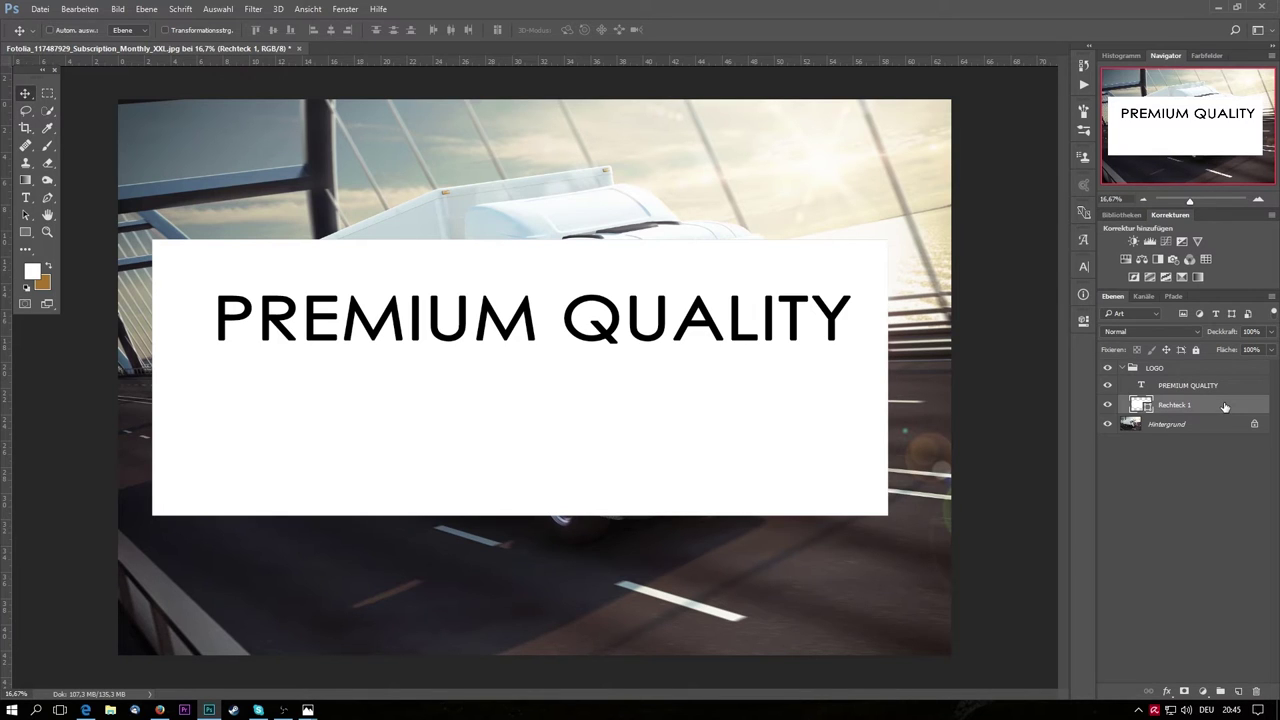
{"action": "right_click", "coordinate": [1224, 405]}
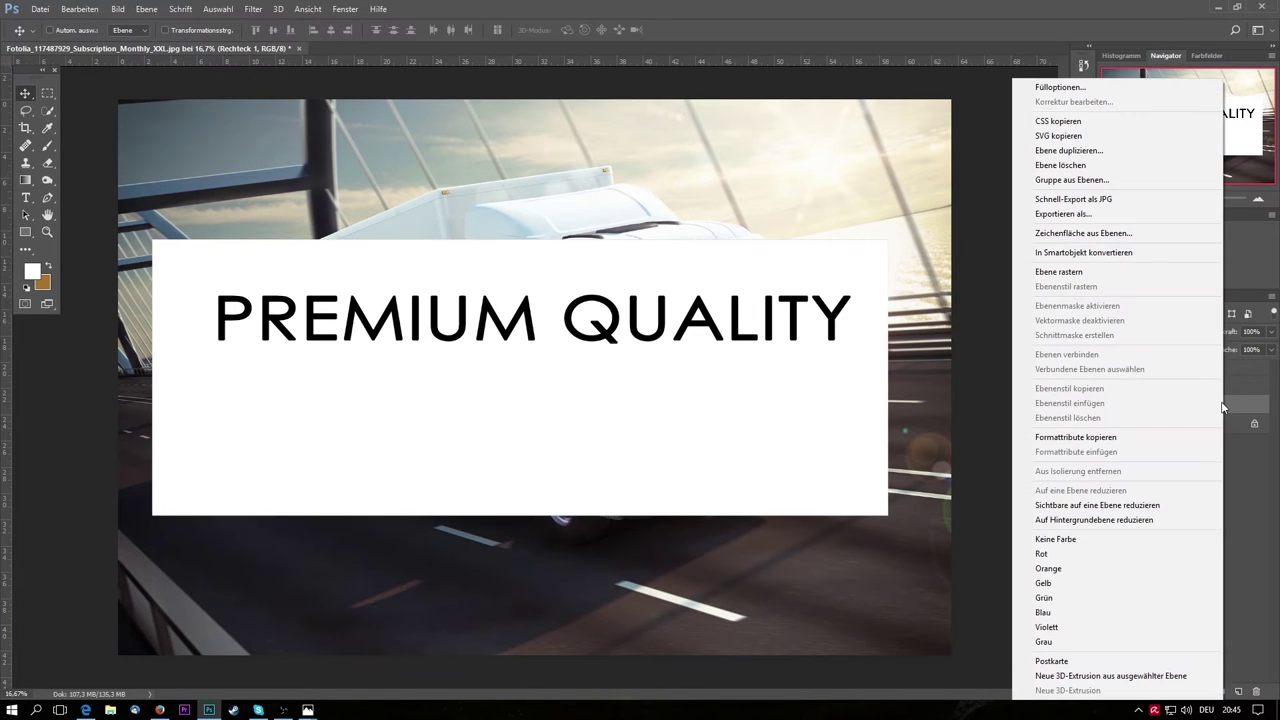
{"action": "left_click", "coordinate": [1147, 274]}
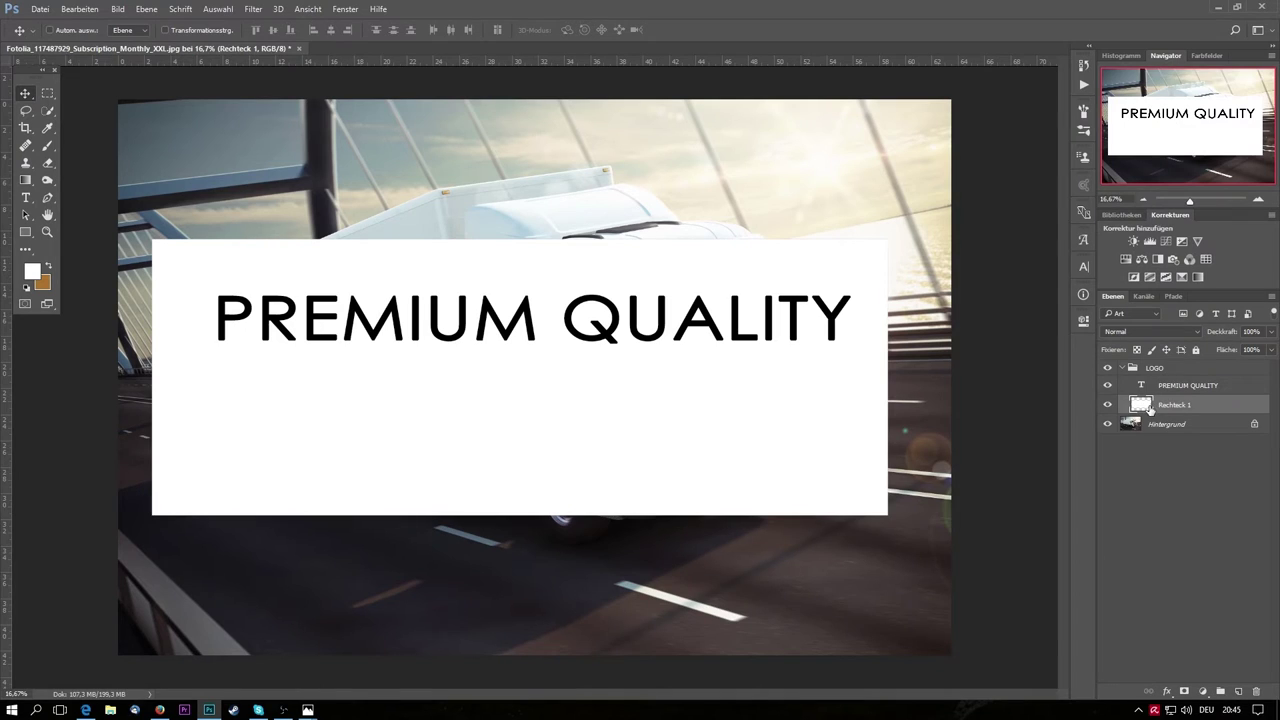
- Centre PREMIUM QUALITY horizontally on the rectangle's selection outline
{"action": "key", "text": "ctrl"}
{"action": "left_click", "coordinate": [1141, 405], "text": "ctrl"}
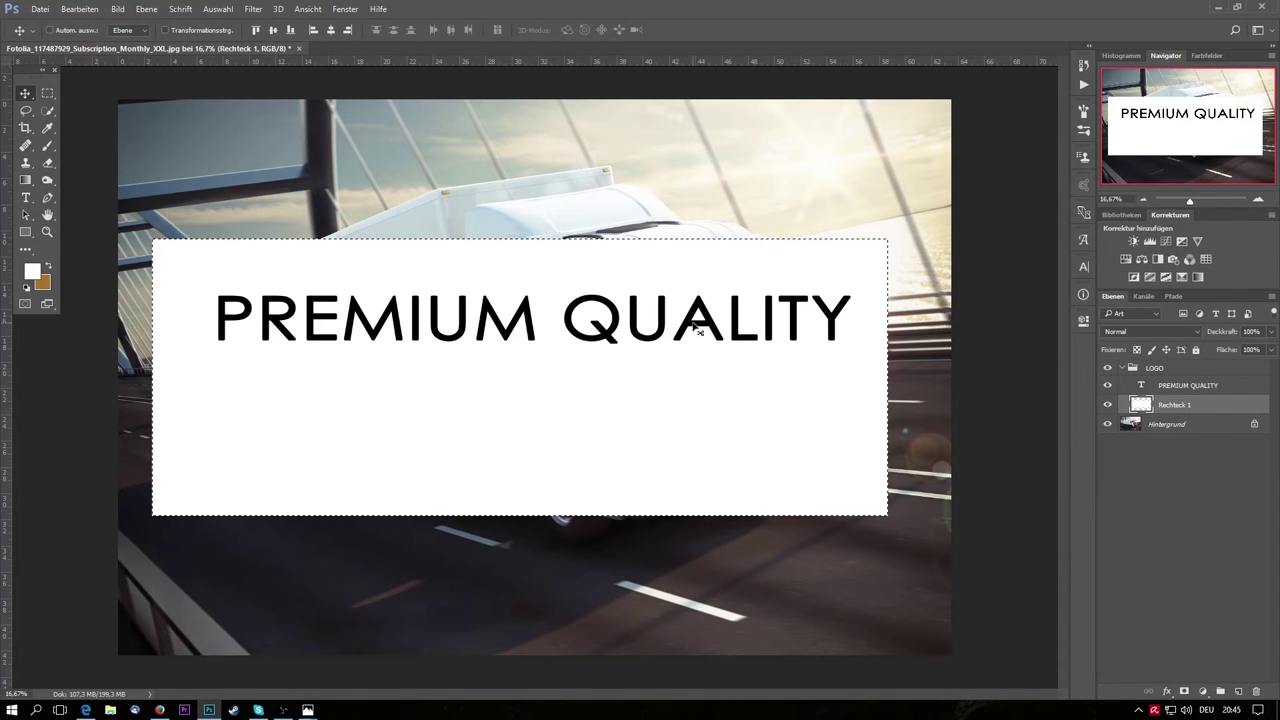
{"action": "key", "text": "alt+bracketright"}
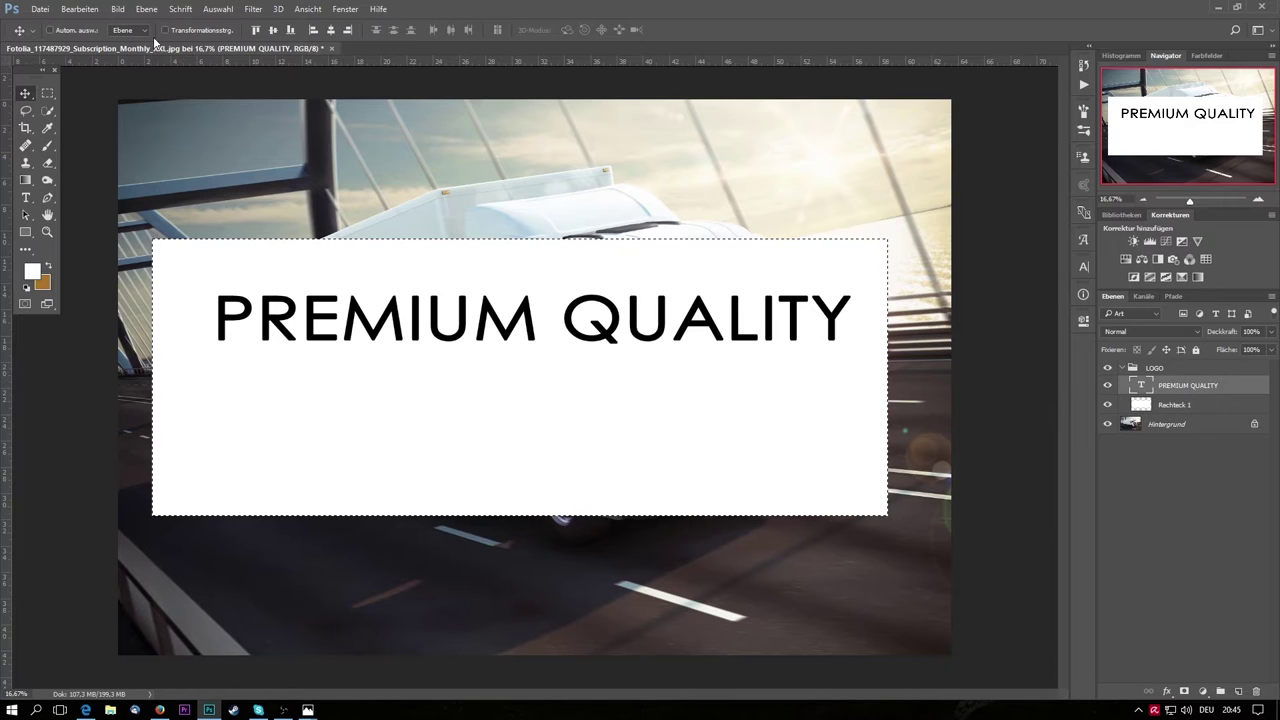
{"action": "left_click", "coordinate": [146, 9]}
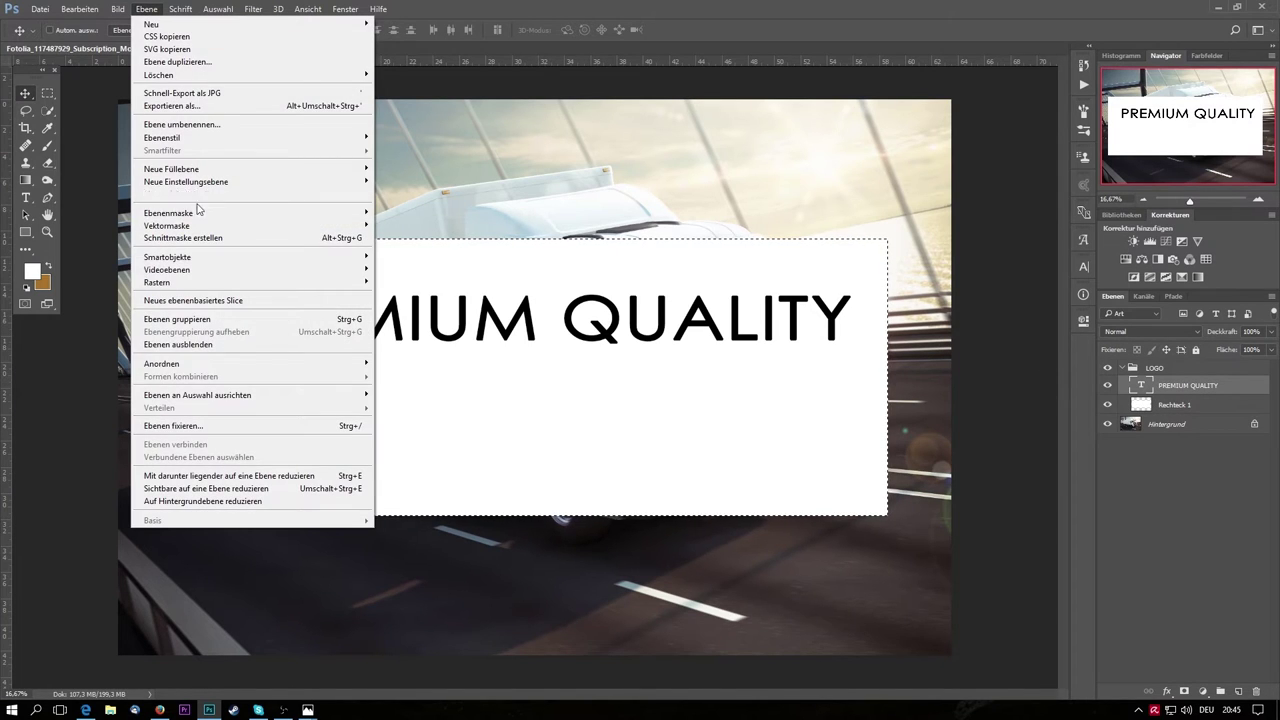
{"action": "mouse_move", "coordinate": [197, 395]}
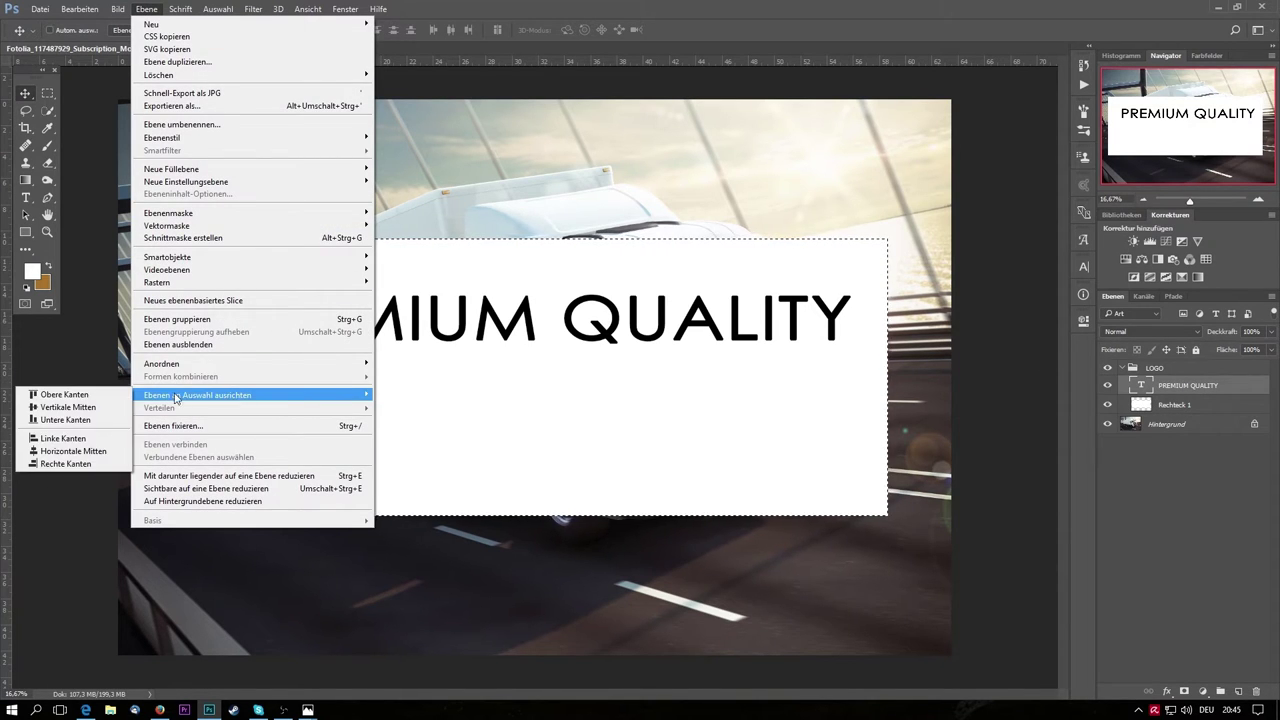
{"action": "left_click", "coordinate": [110, 461]}
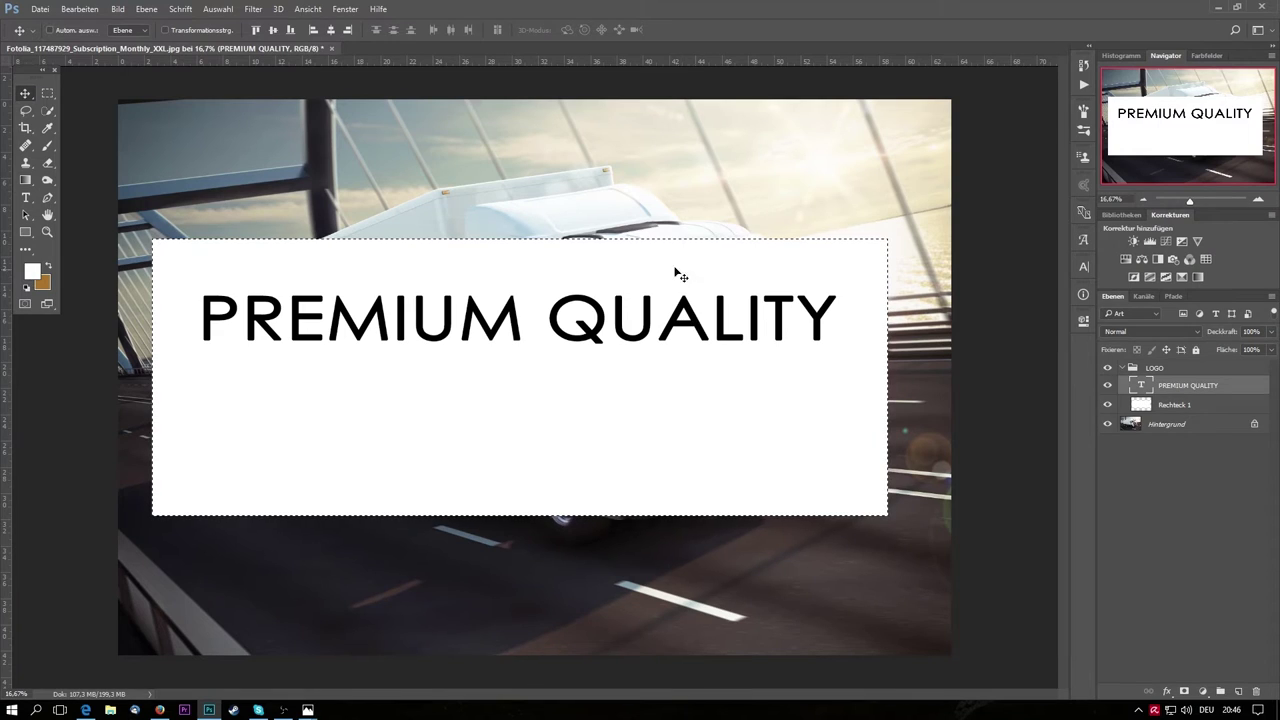
{"action": "key", "text": "ctrl+d"}
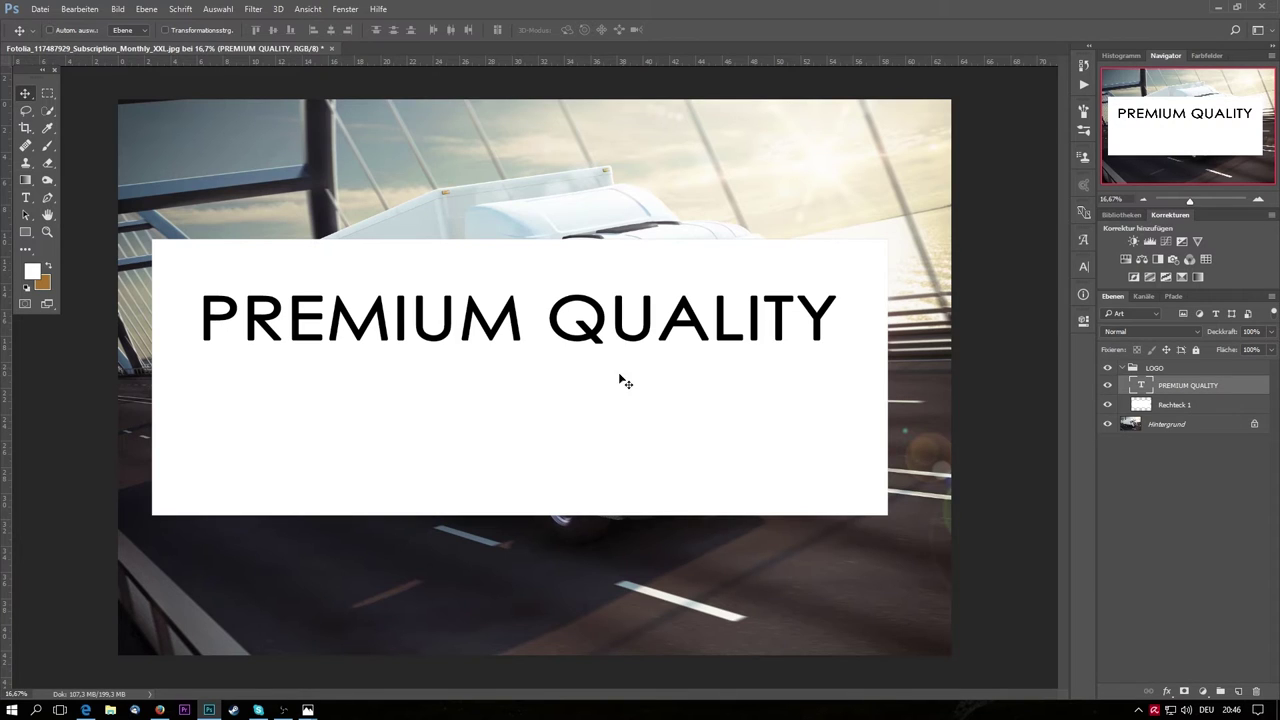
- Type MADE IN GERMANY at 72 pt below the headline
{"action": "key", "text": "t"}
{"action": "left_click", "coordinate": [312, 420]}
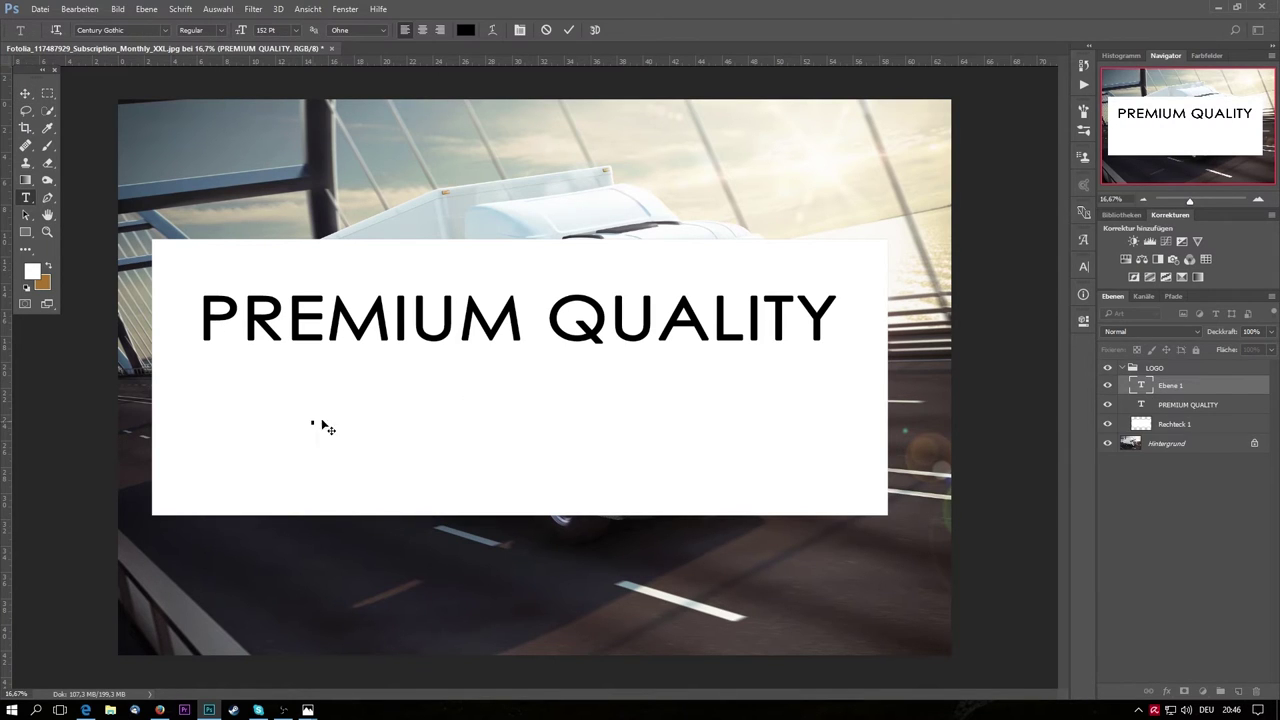
{"action": "left_click", "coordinate": [296, 30]}
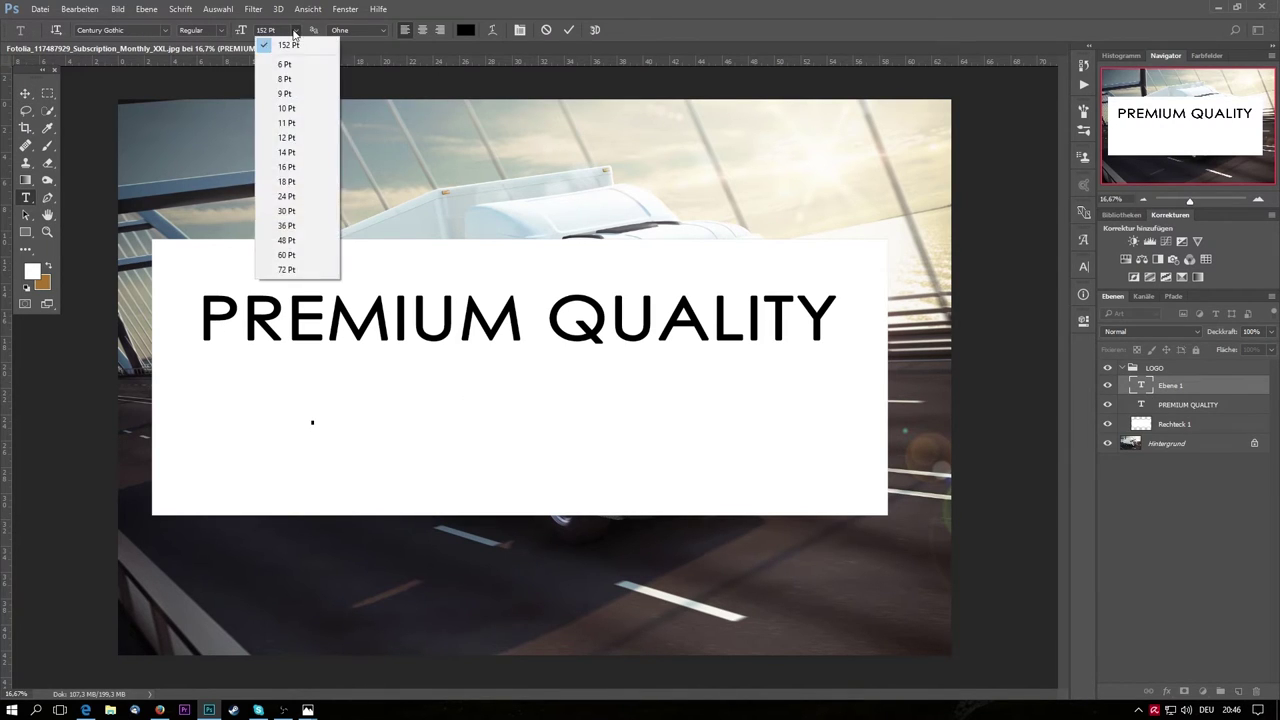
{"action": "left_click", "coordinate": [297, 271]}
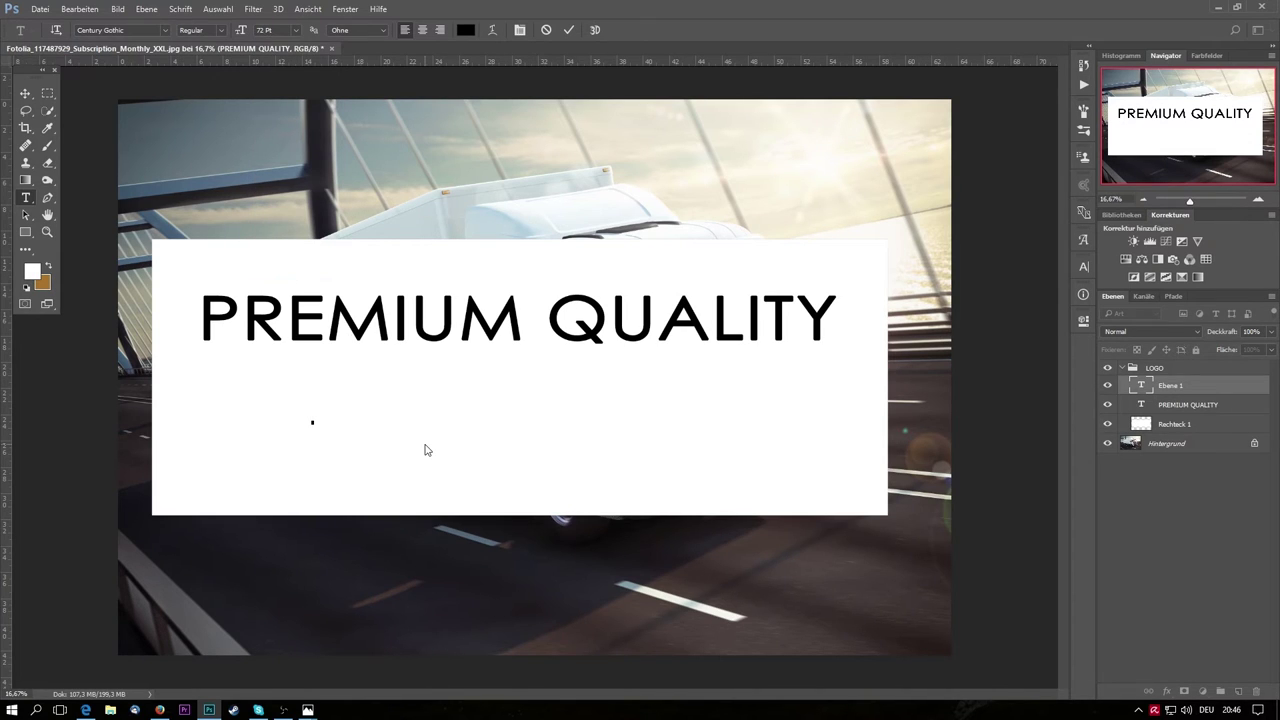
{"action": "type", "text": "MADE"}
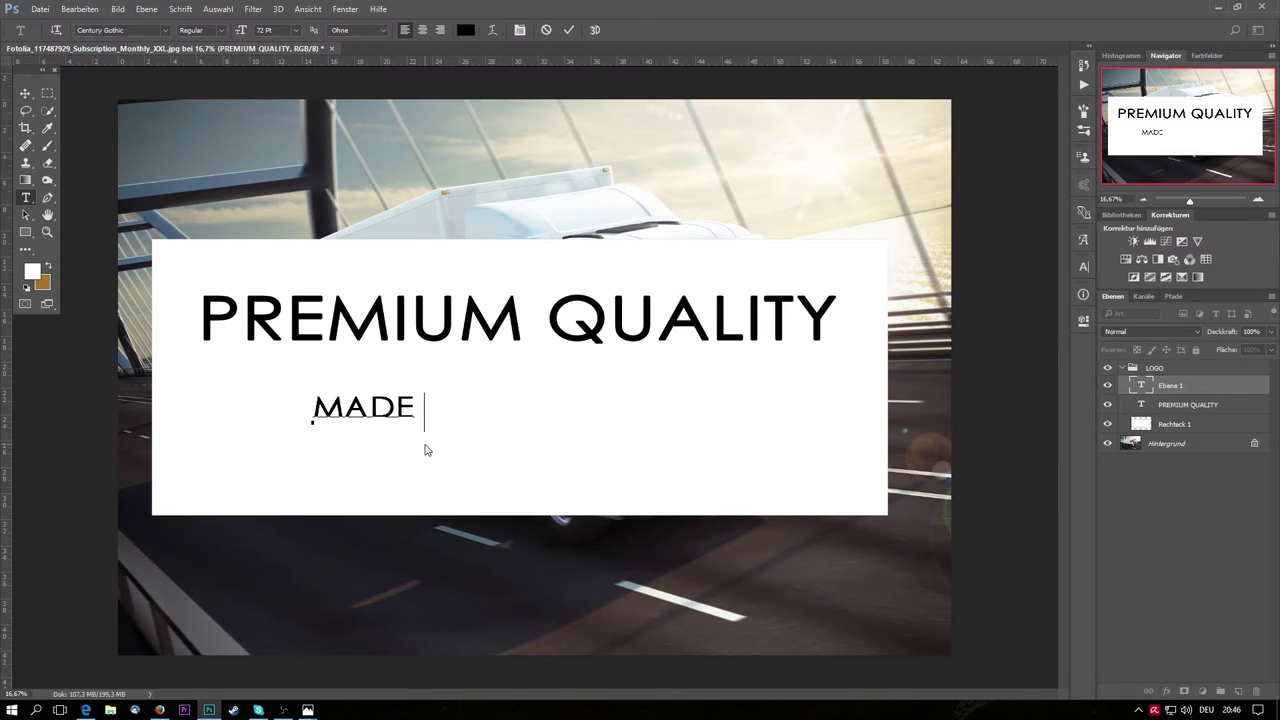
{"action": "type", "text": " IN GERM"}
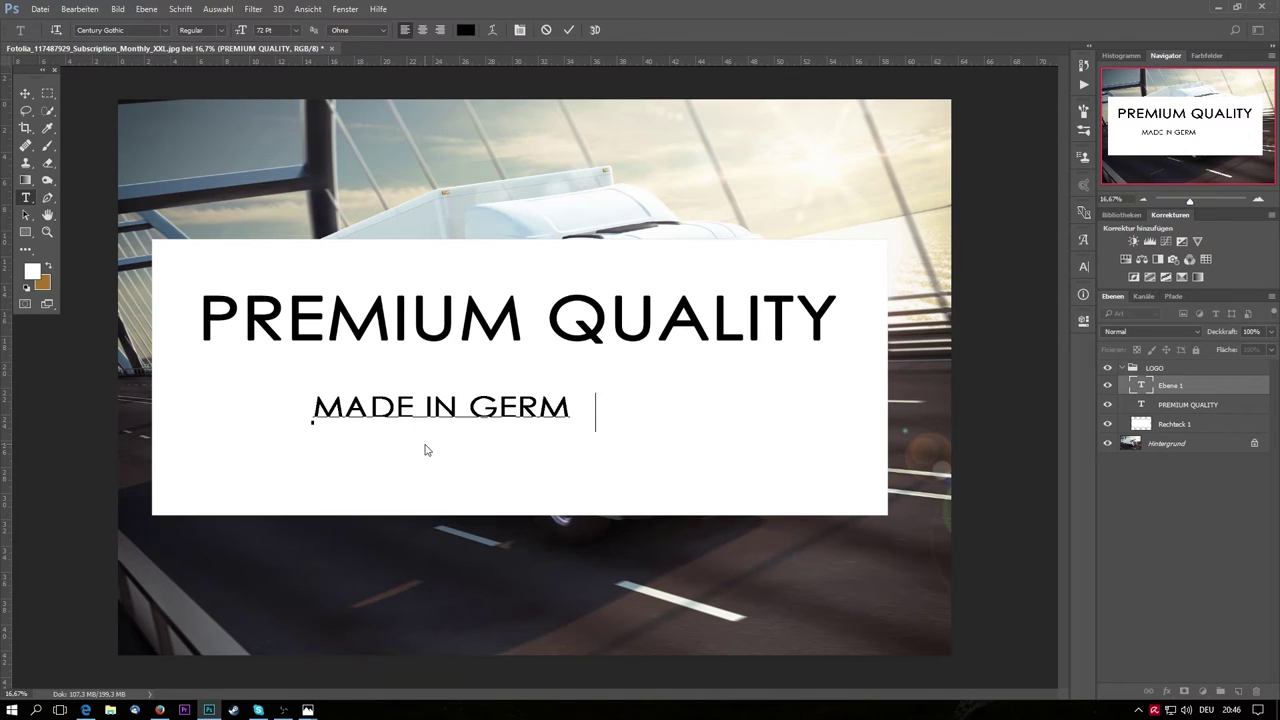
{"action": "type", "text": "ANY"}
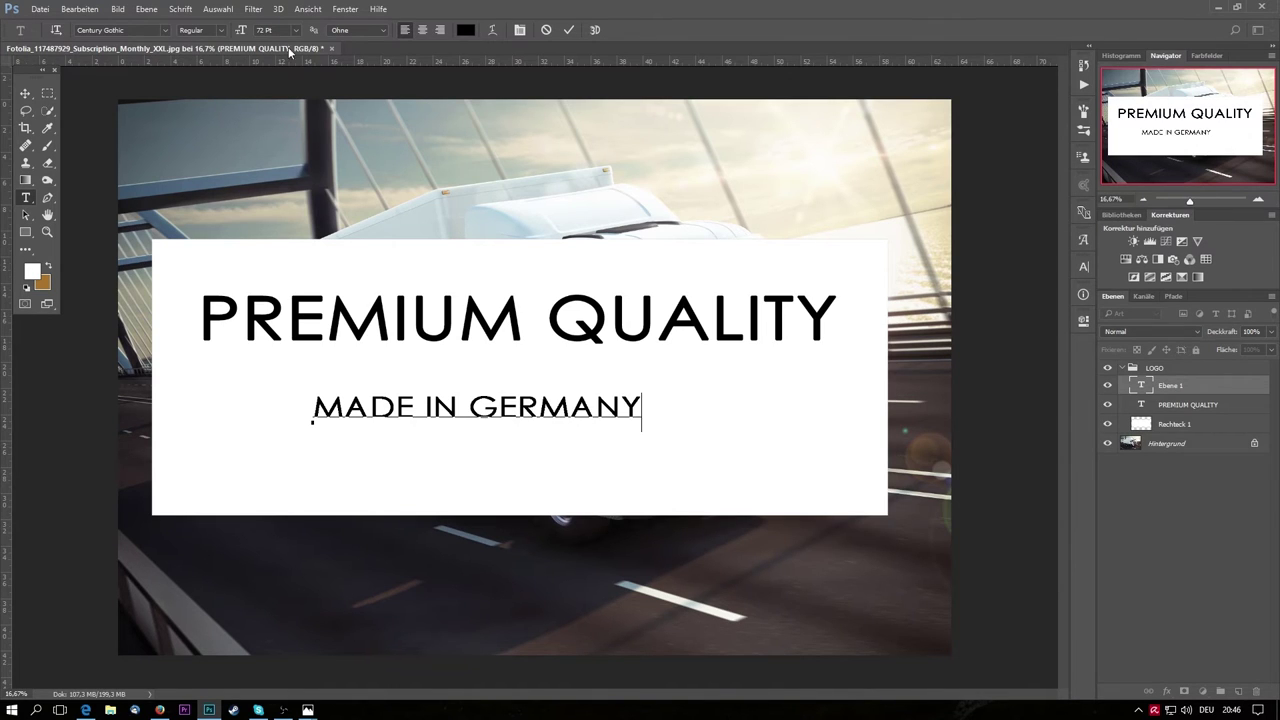
- Resize MADE IN GERMANY to 100 pt and move it beneath the headline
{"action": "triple_click", "coordinate": [459, 406]}
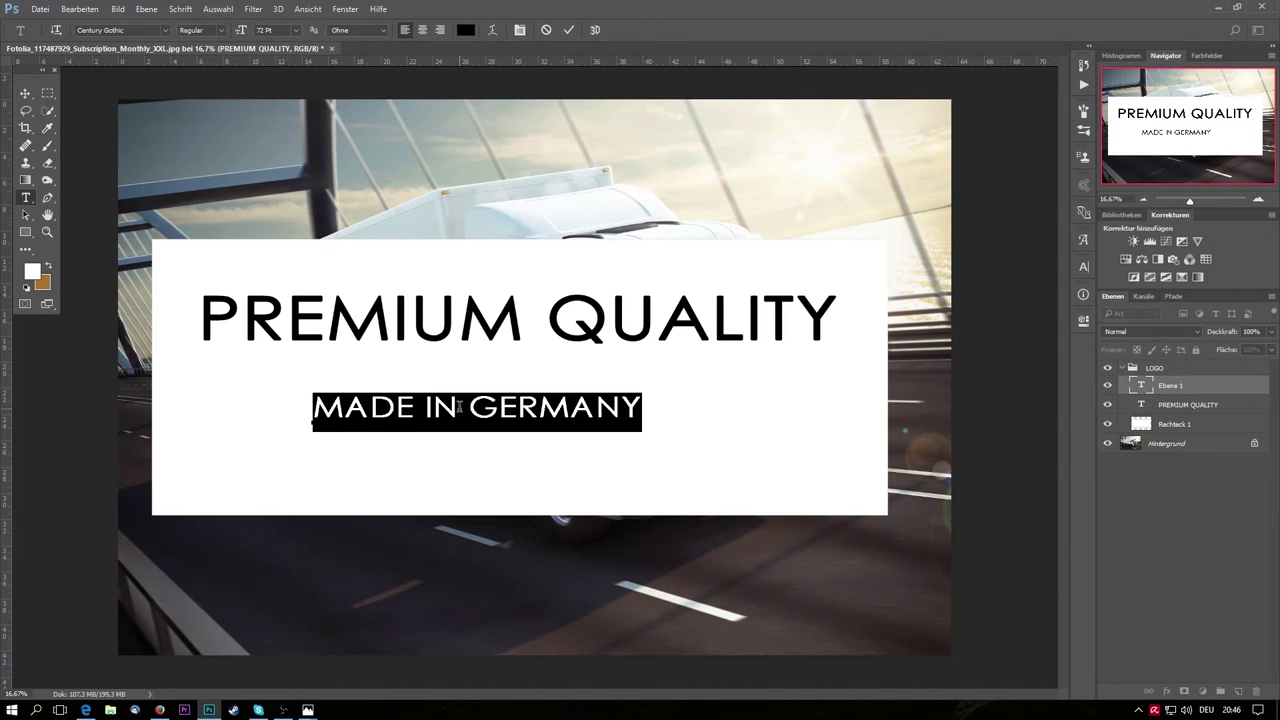
{"action": "left_click", "coordinate": [295, 30]}
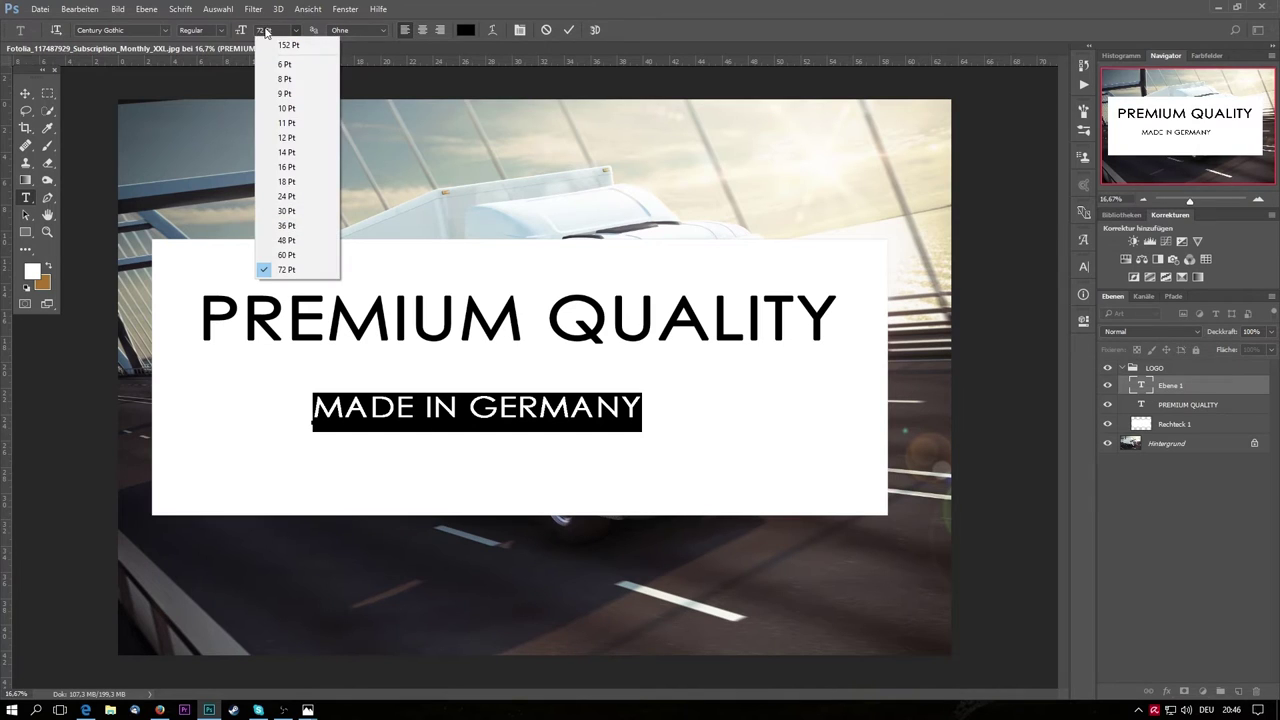
{"action": "left_click", "coordinate": [262, 30]}
{"action": "type", "text": "100"}
{"action": "key", "text": "Return"}
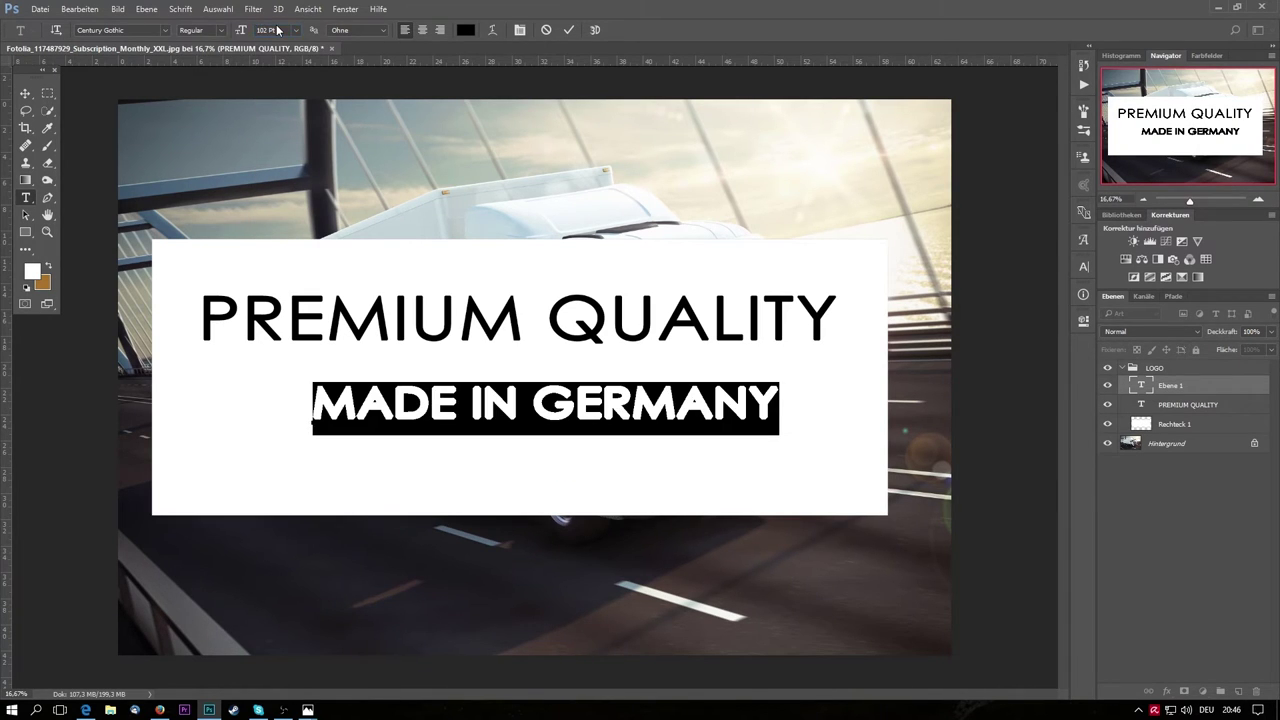
{"action": "left_click", "coordinate": [568, 30]}
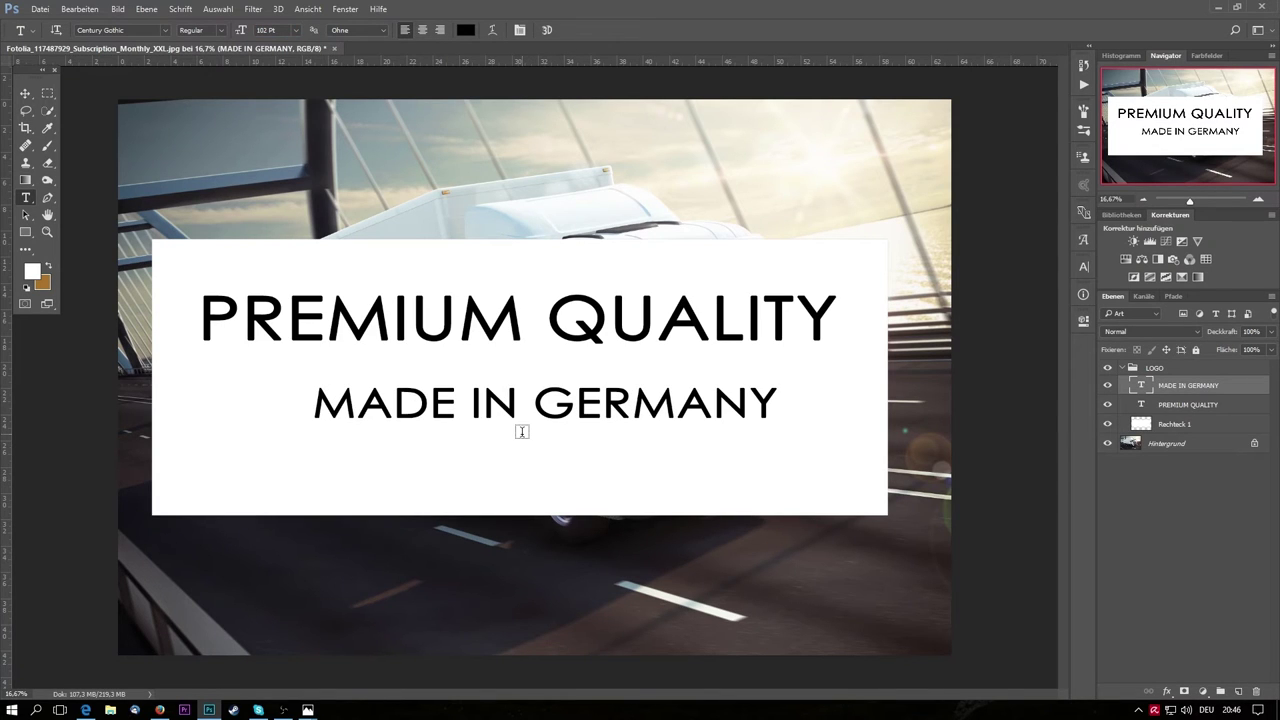
{"action": "key", "text": "v"}
{"action": "left_click_drag", "start_coordinate": [543, 417], "coordinate": [517, 445]}
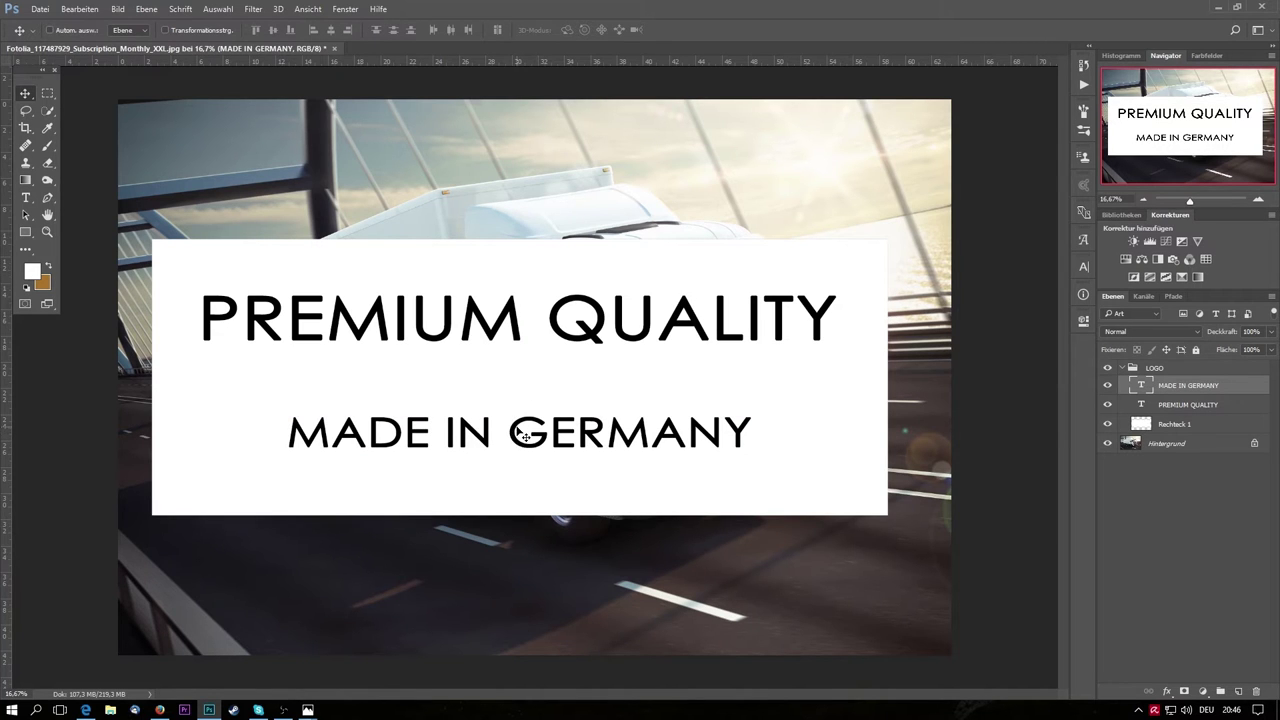
- Raise the MADE IN GERMANY line slightly into its final position
{"action": "scroll", "coordinate": [520, 420], "scroll_direction": "down", "scroll_amount": 2}
{"action": "scroll", "coordinate": [520, 420], "scroll_direction": "down", "scroll_amount": 2}
{"action": "scroll", "coordinate": [517, 420], "scroll_direction": "up", "scroll_amount": 4}
{"action": "scroll", "coordinate": [472, 390], "scroll_direction": "up", "scroll_amount": 3}
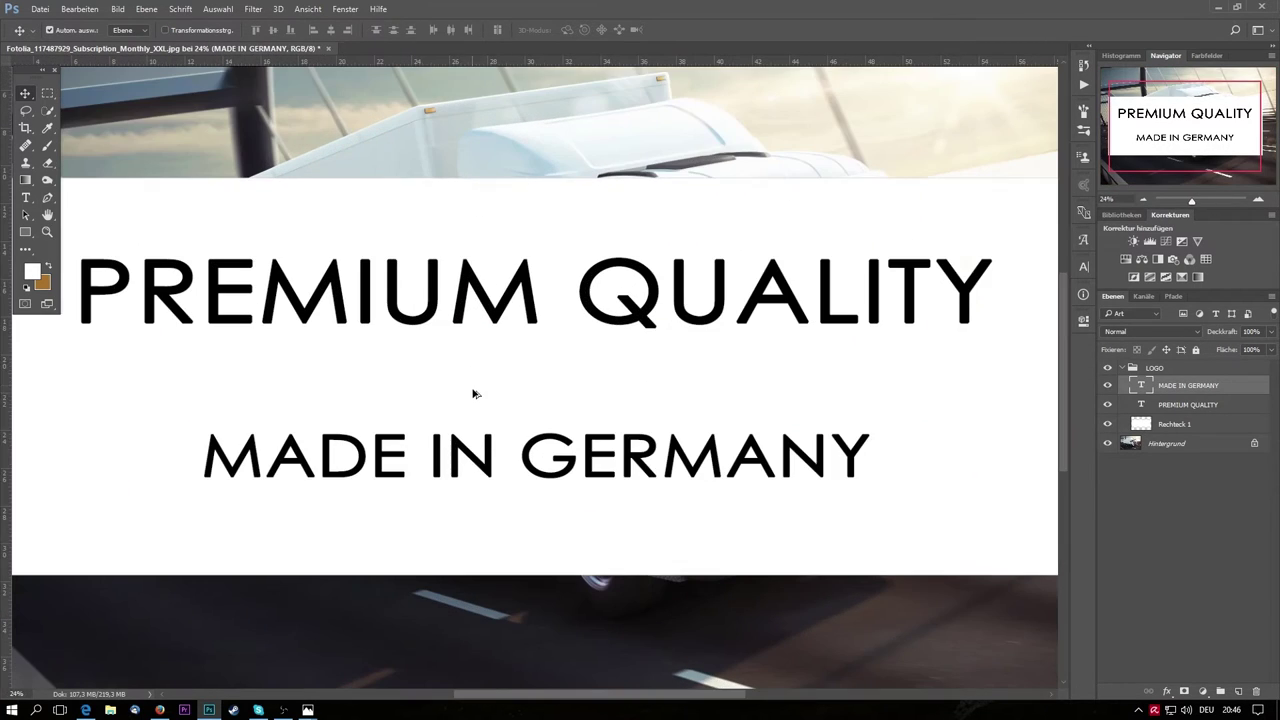
{"action": "left_click_drag", "start_coordinate": [528, 462], "coordinate": [526, 446]}
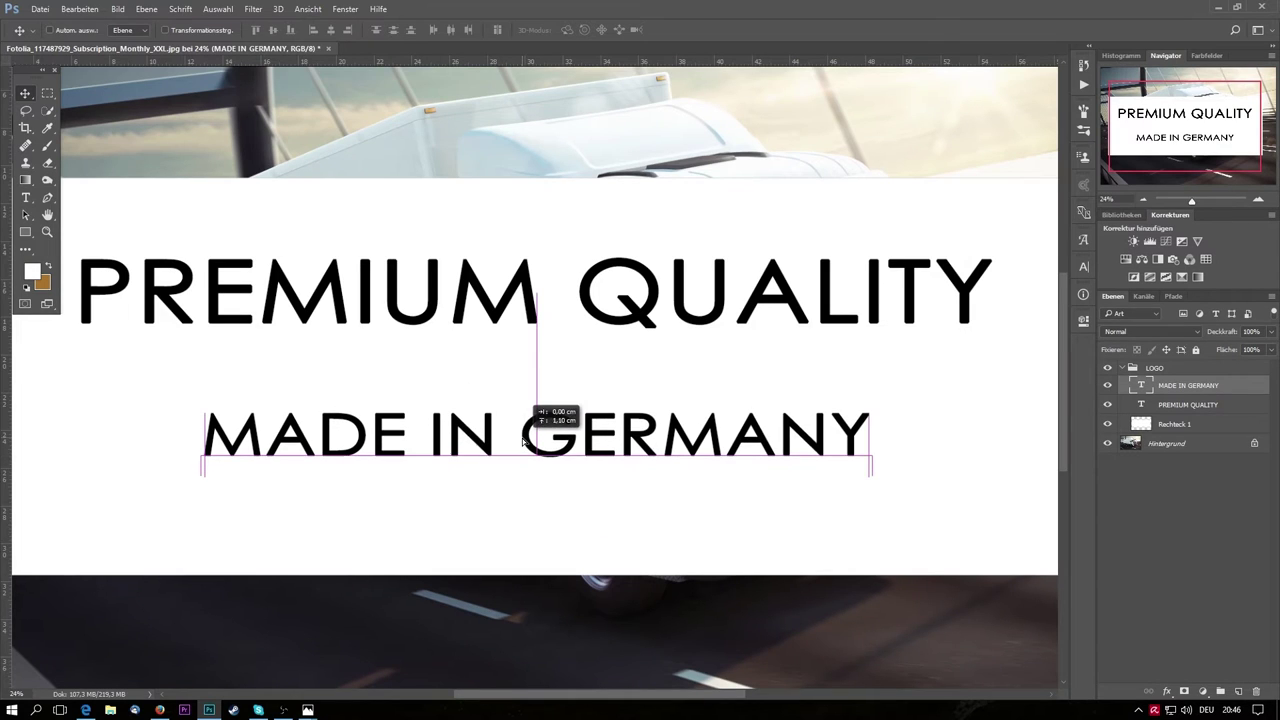
{"action": "scroll", "coordinate": [527, 445], "scroll_direction": "down", "scroll_amount": 2}
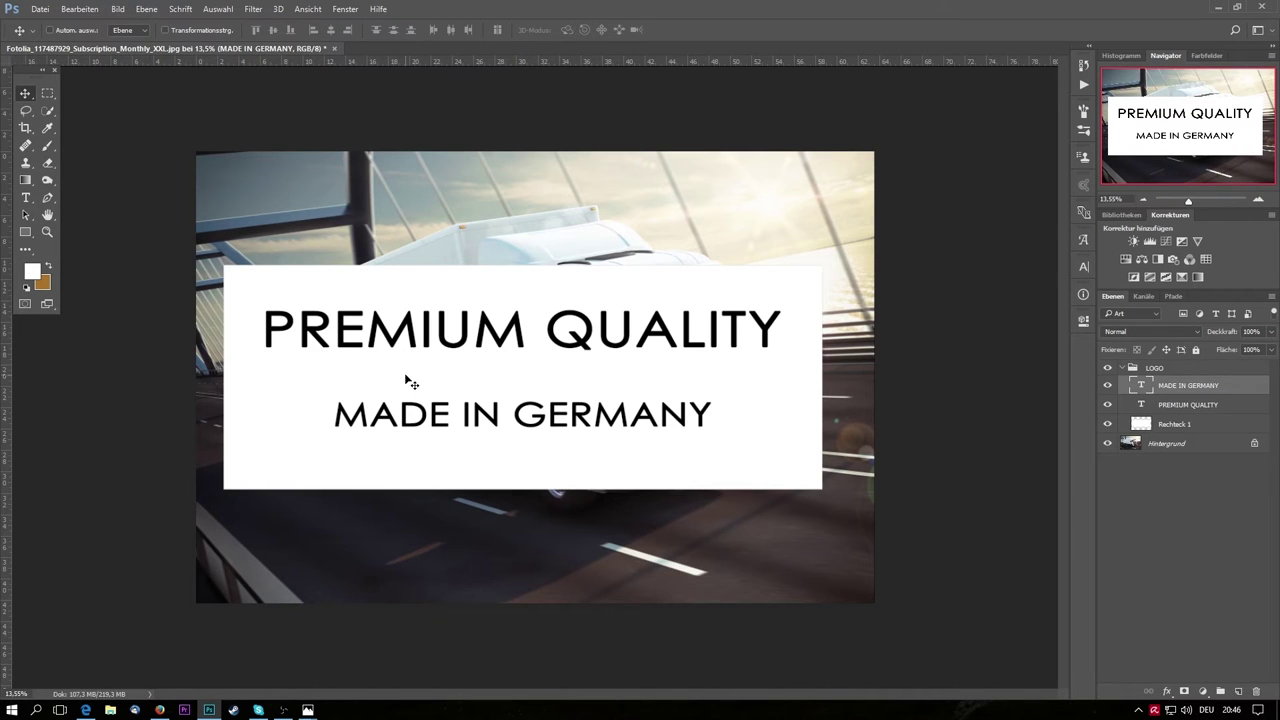
{"action": "scroll", "coordinate": [436, 385], "scroll_direction": "up", "scroll_amount": 2}
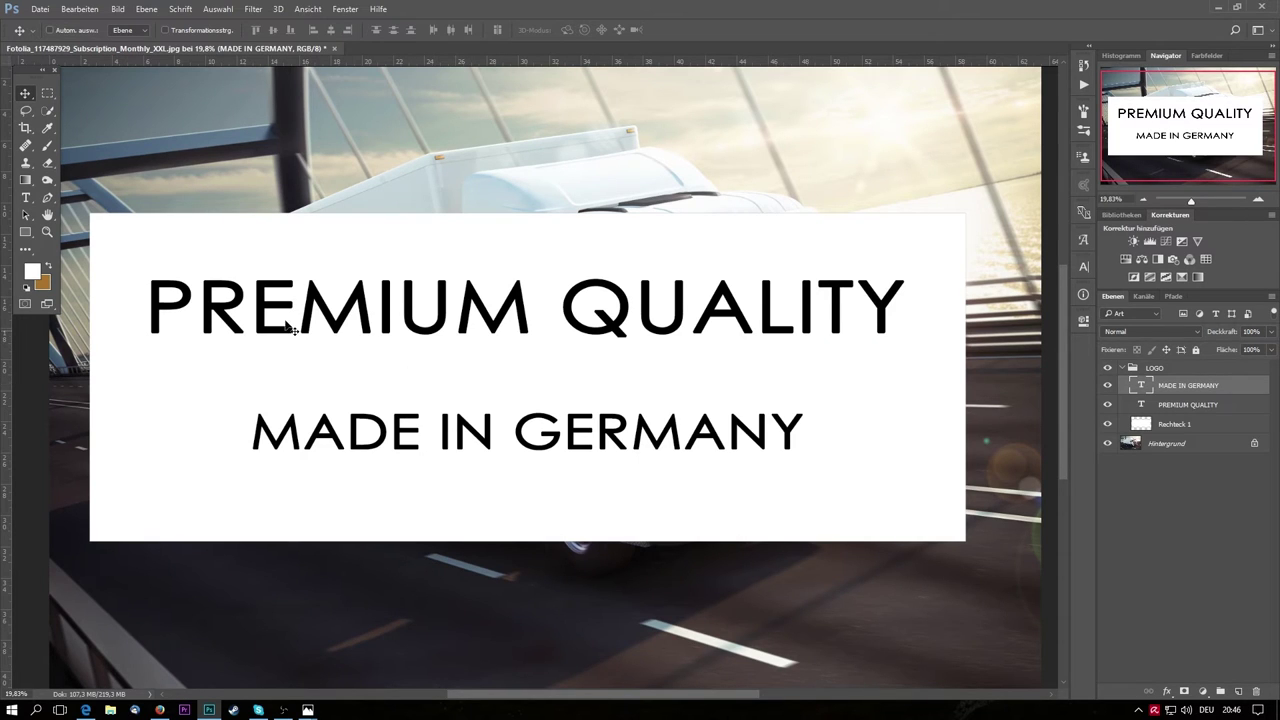
- Add an empty layer to LOGO and marquee a thin strip between the lines
{"action": "left_click", "coordinate": [47, 94]}
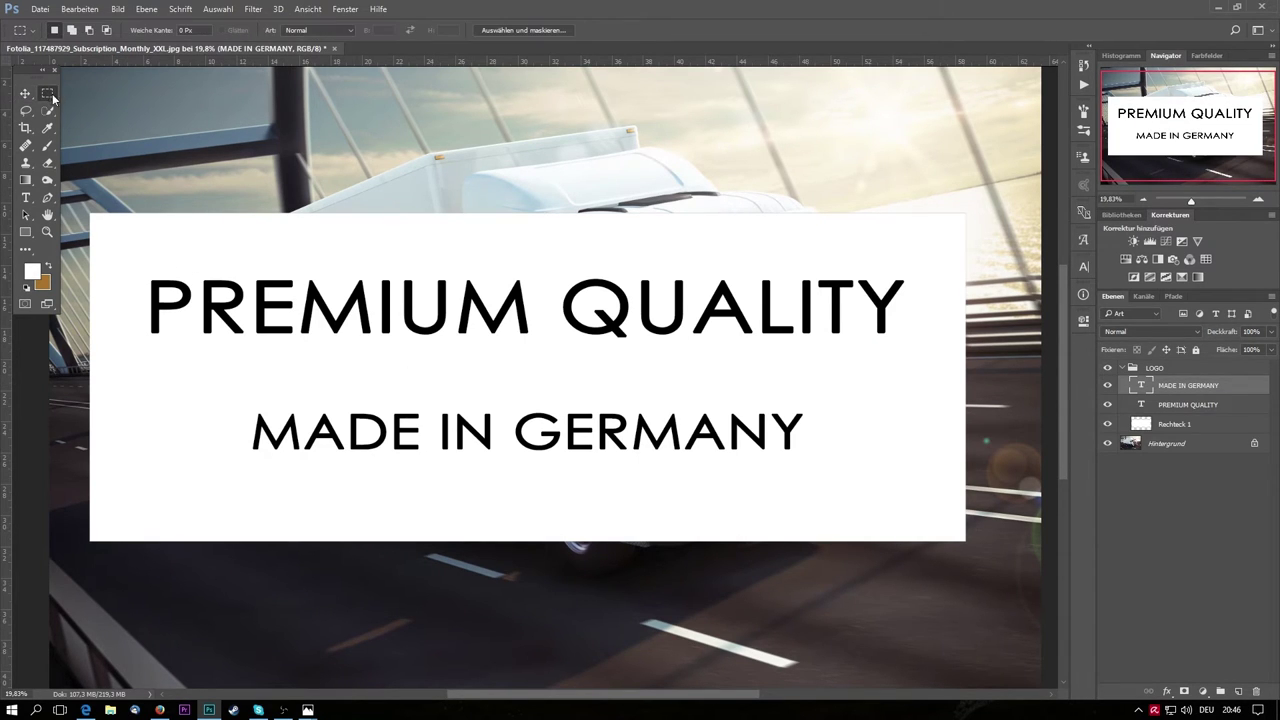
{"action": "left_click", "coordinate": [1238, 691]}
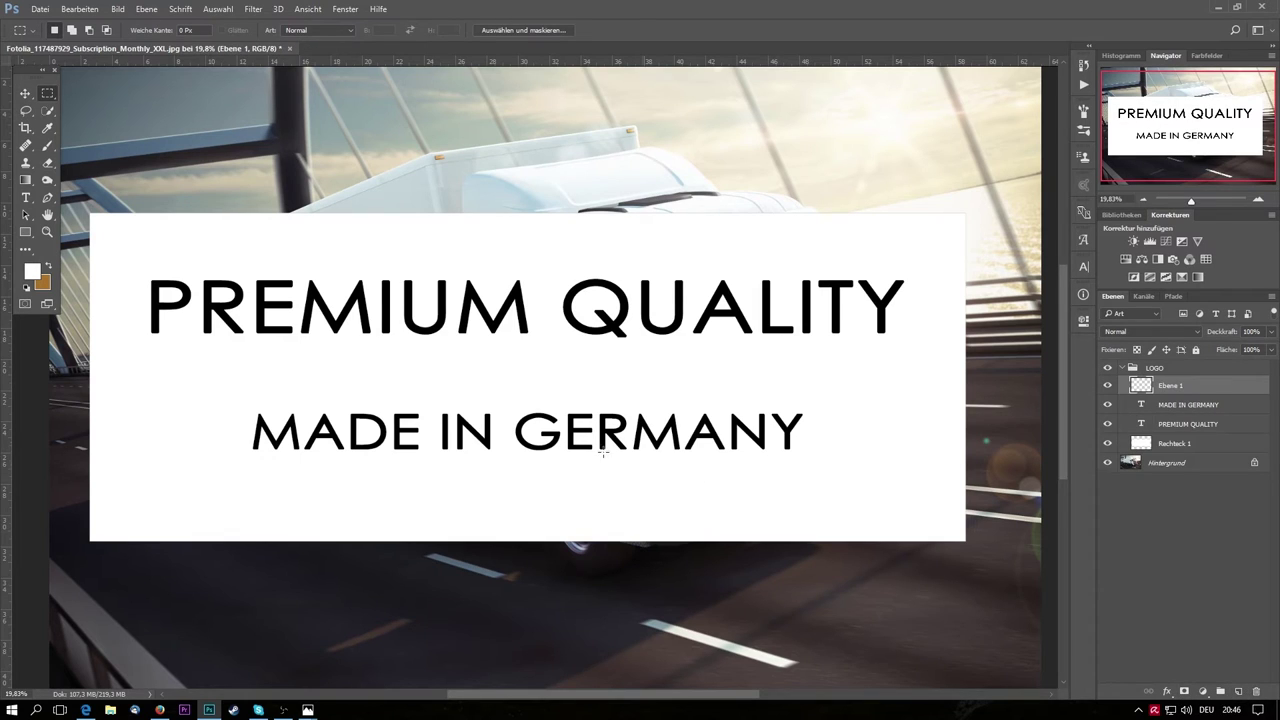
{"action": "left_click_drag", "start_coordinate": [391, 361], "coordinate": [615, 383]}
- Fill the thin strip between the text lines with black
{"action": "left_click_drag", "start_coordinate": [615, 382], "coordinate": [615, 385]}
{"action": "key", "text": "shift+F5"}
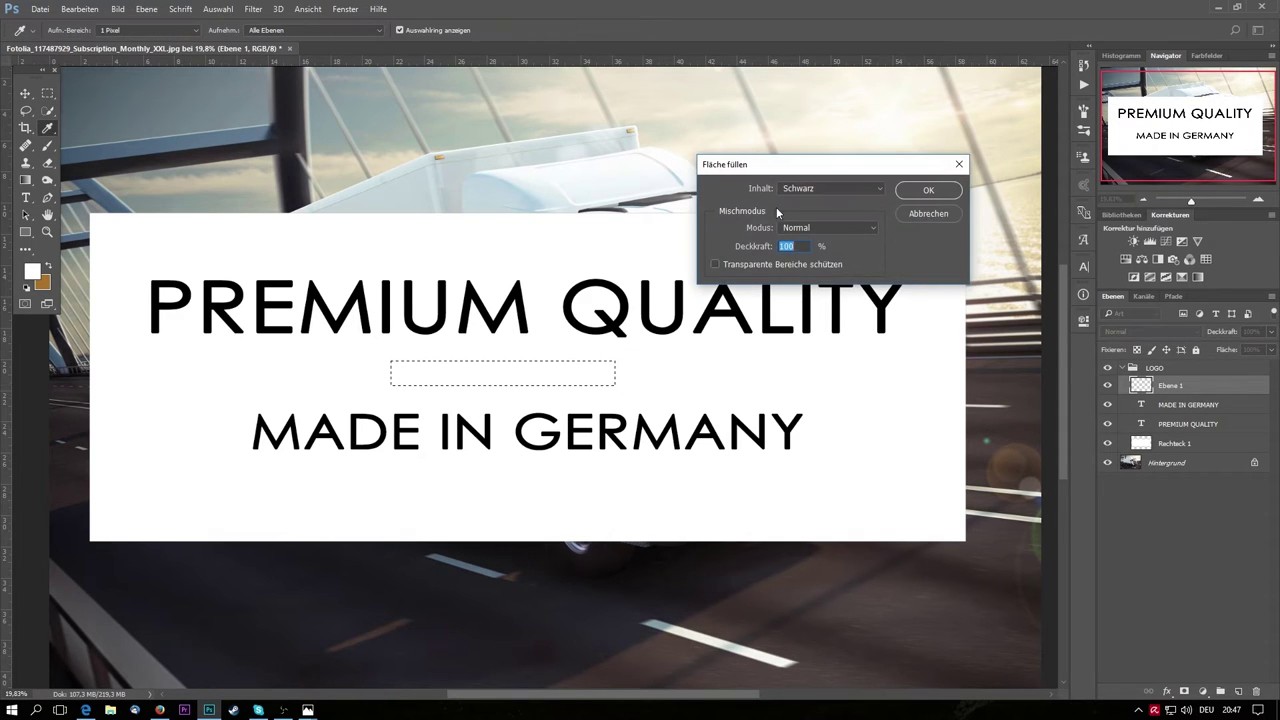
{"action": "left_click", "coordinate": [859, 190]}
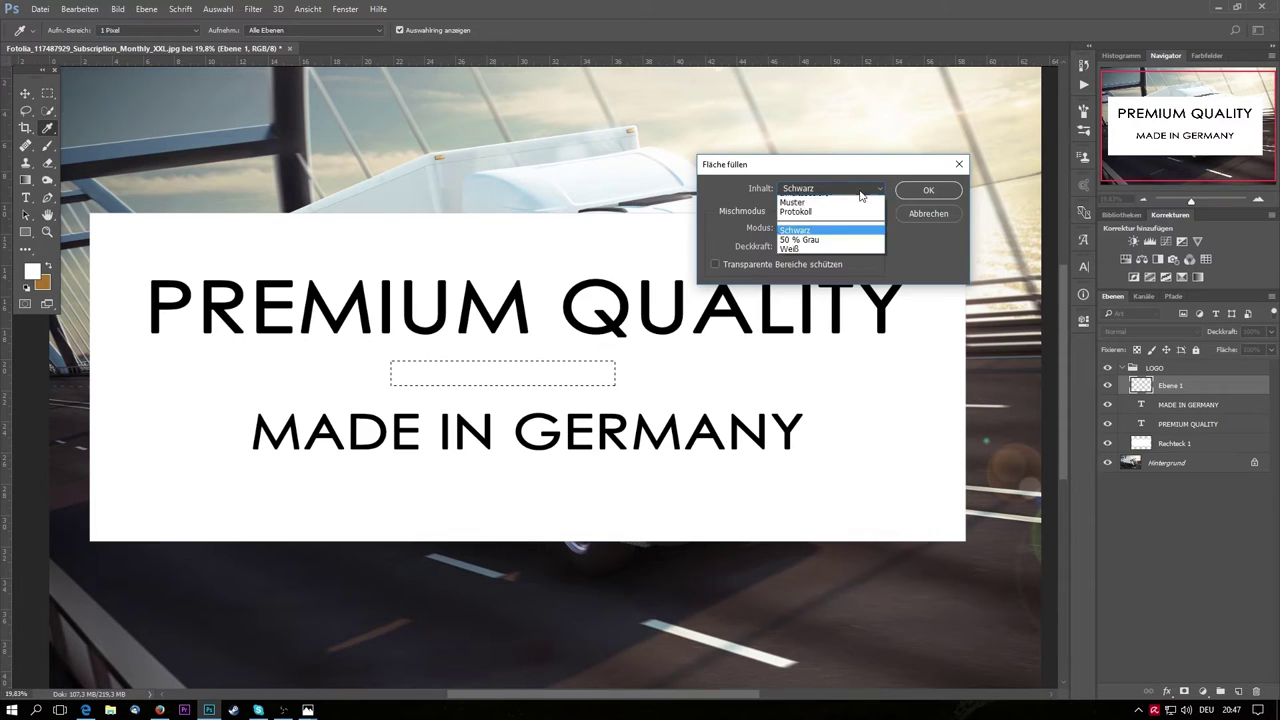
{"action": "left_click", "coordinate": [845, 276]}
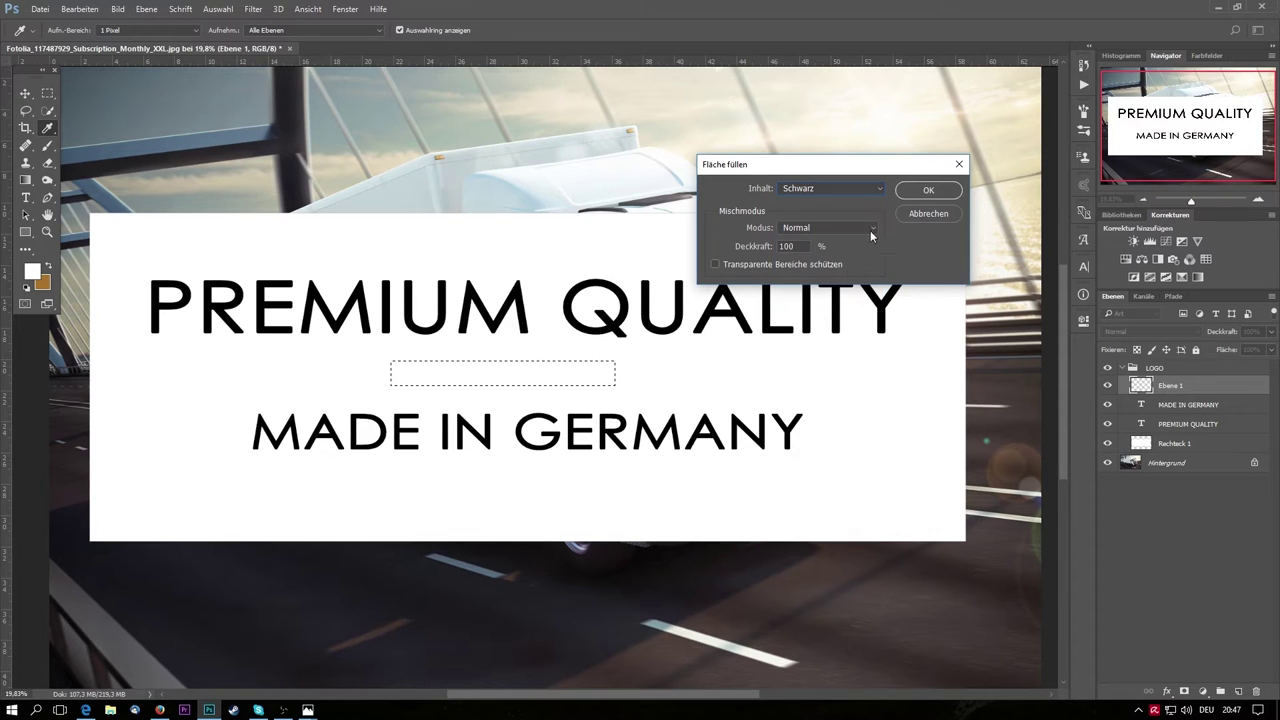
{"action": "left_click", "coordinate": [918, 188]}
{"action": "key", "text": "ctrl+d"}
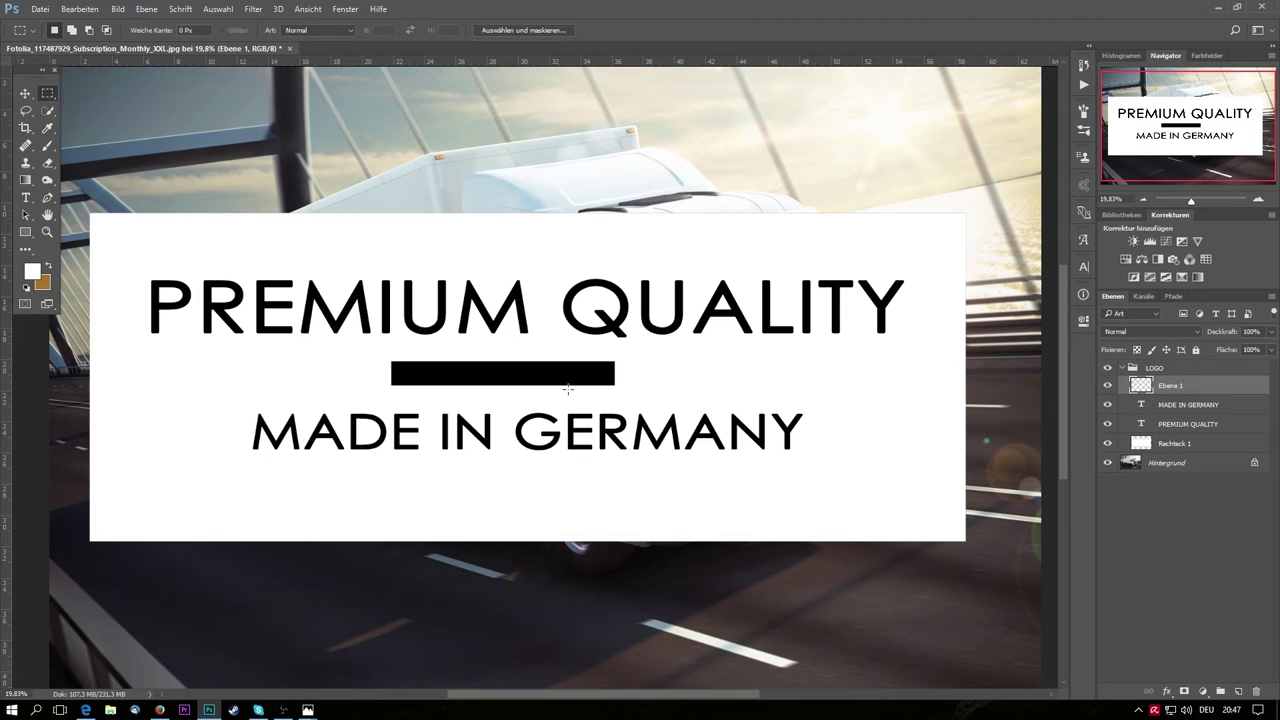
- Shift the black bar slightly right and fit the whole image in view
{"action": "key", "text": "v"}
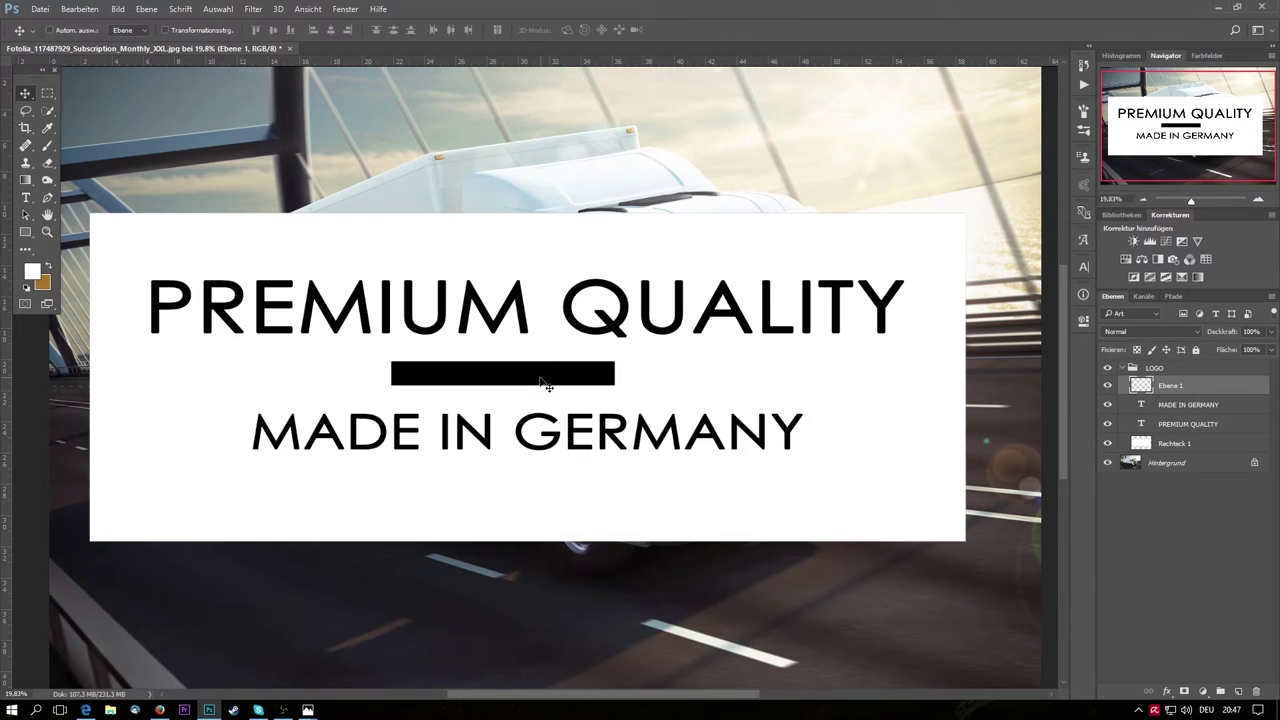
{"action": "left_click_drag", "start_coordinate": [545, 381], "coordinate": [590, 386]}
{"action": "key", "text": "ctrl+minus"}
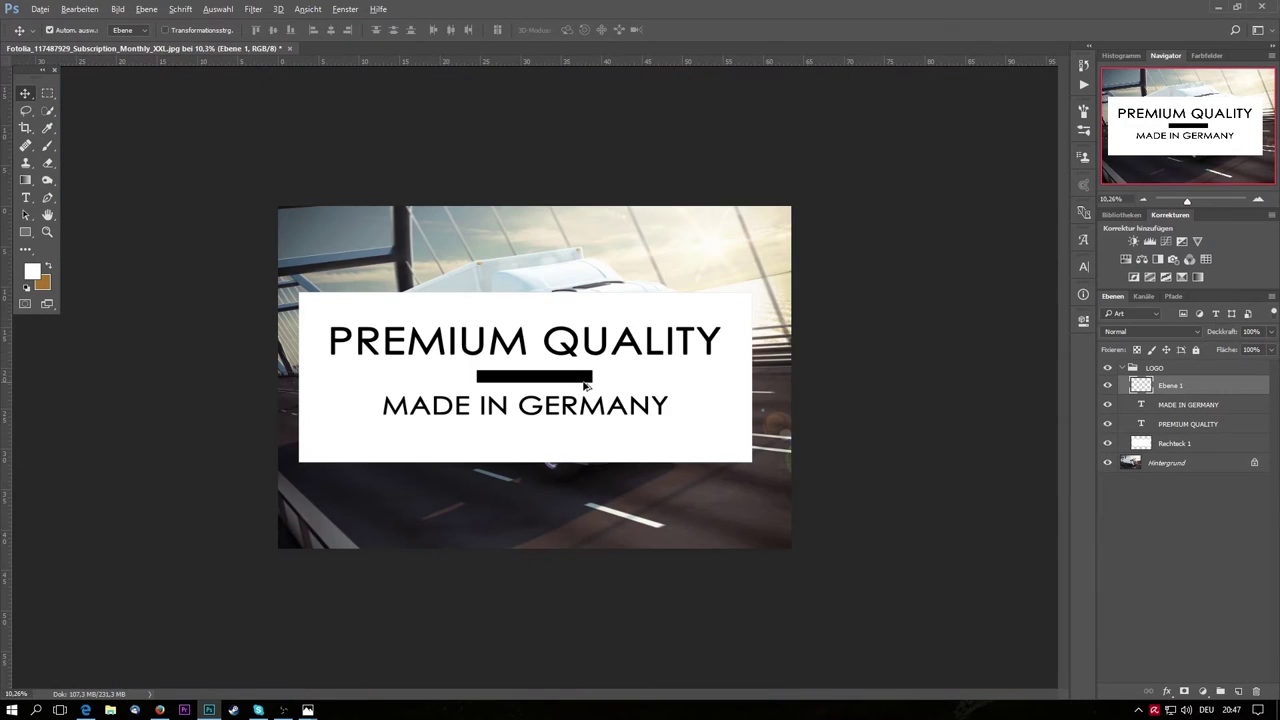
{"action": "key", "text": "ctrl+0"}
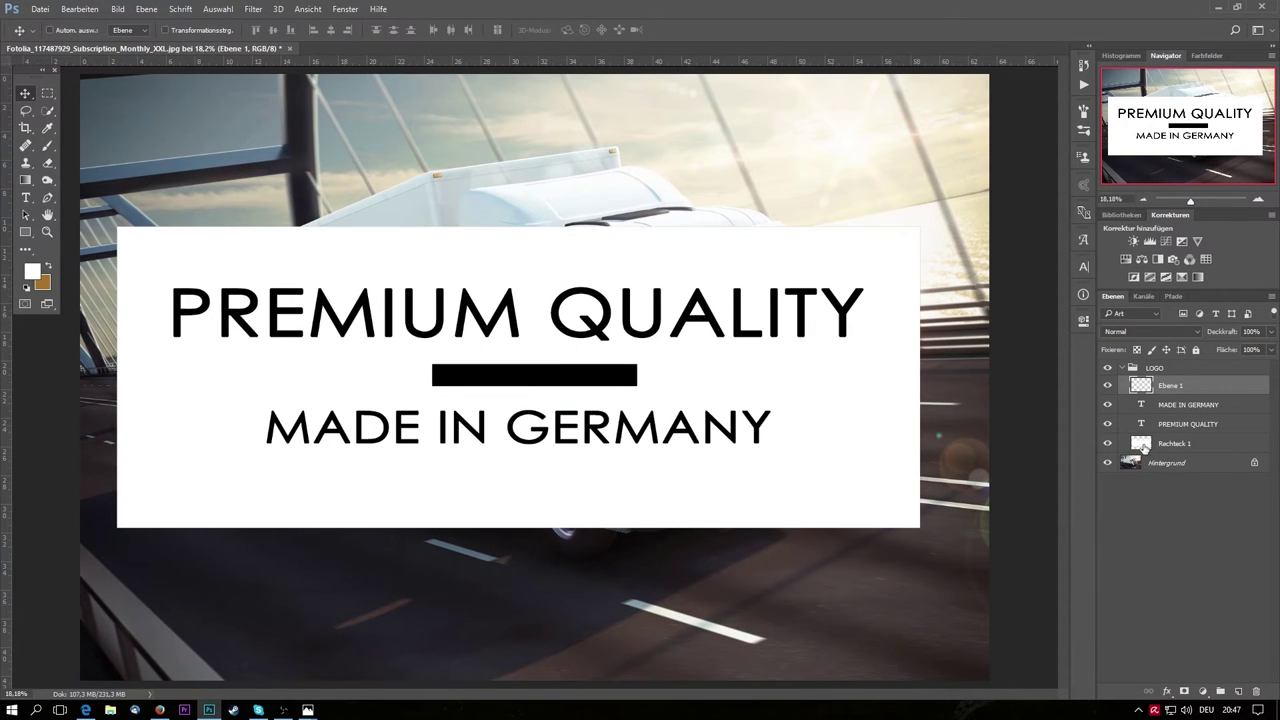
- Align the black bar to the horizontal and vertical centres of the Rechteck 1 banner
{"action": "left_click", "coordinate": [1141, 444], "text": "ctrl"}
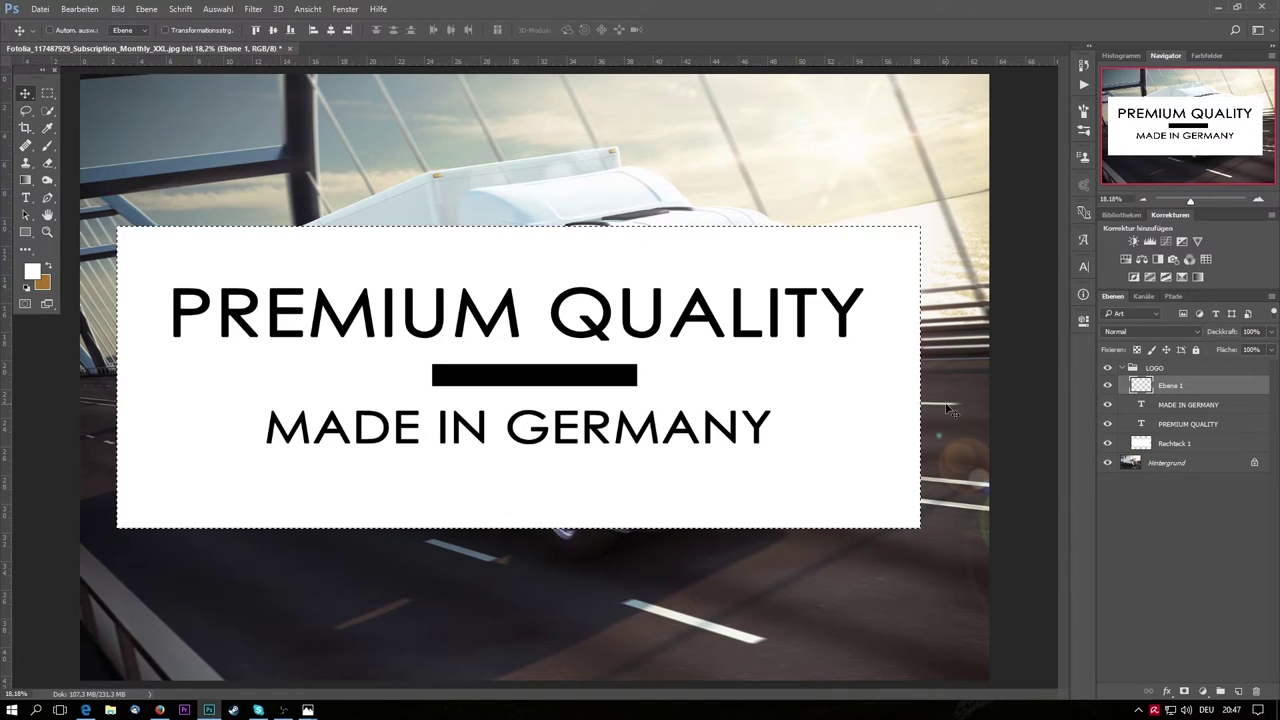
{"action": "left_click", "coordinate": [143, 10]}
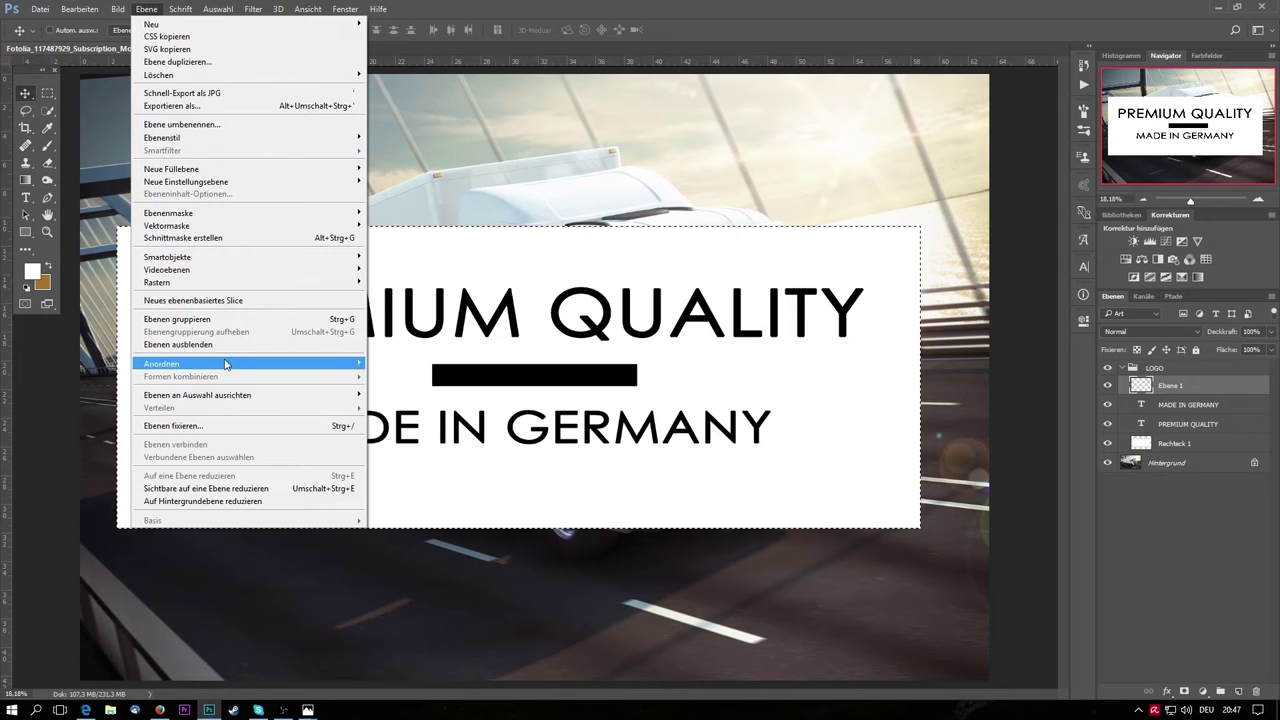
{"action": "mouse_move", "coordinate": [197, 395]}
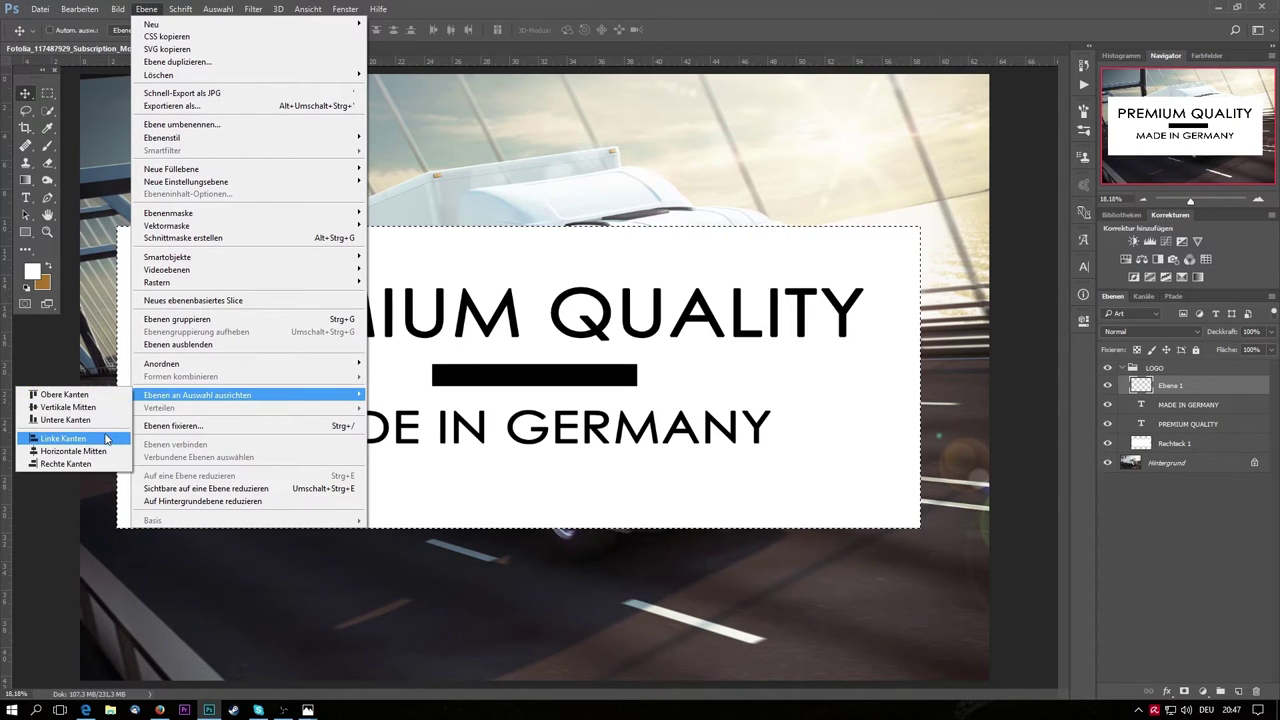
{"action": "left_click", "coordinate": [103, 452]}
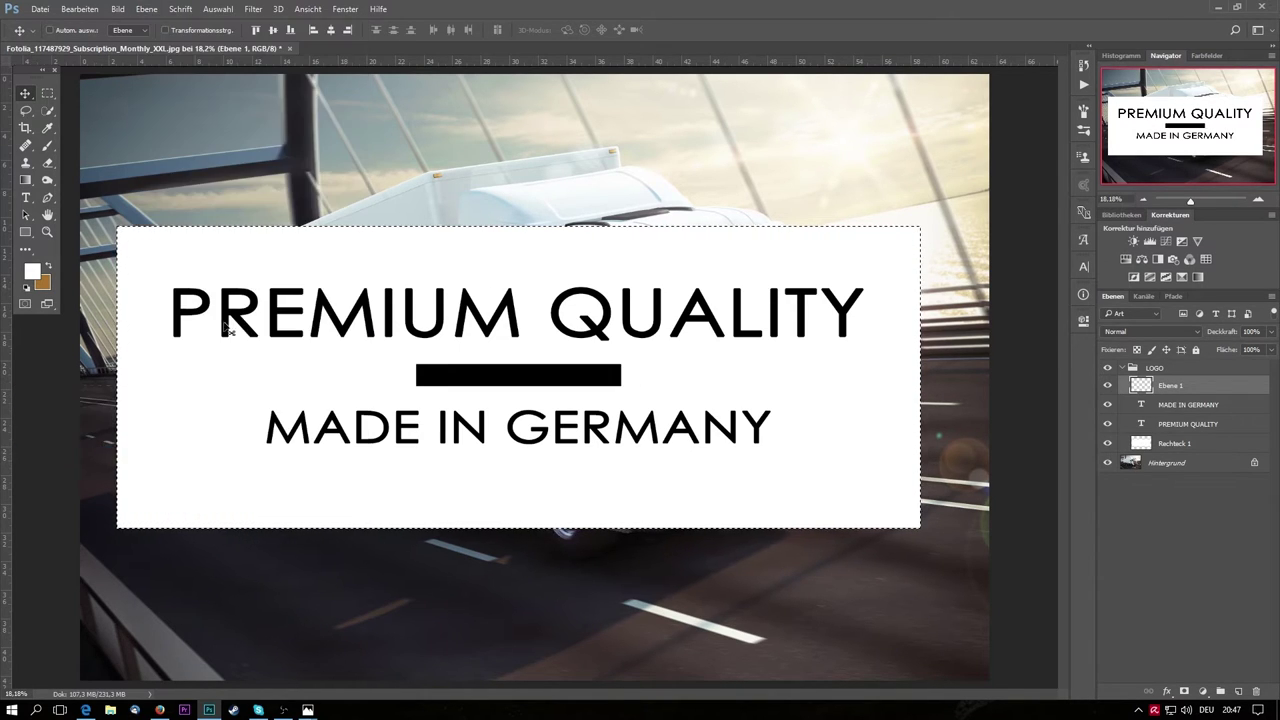
{"action": "left_click", "coordinate": [148, 10]}
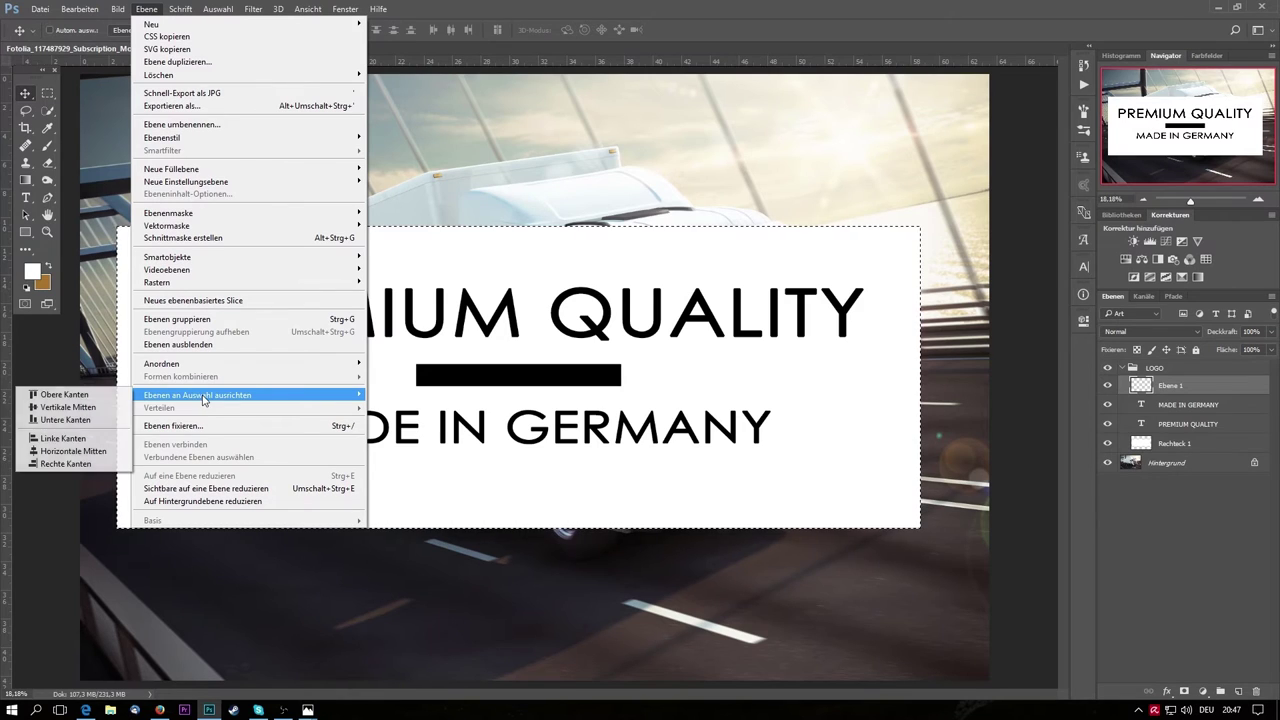
{"action": "mouse_move", "coordinate": [197, 395]}
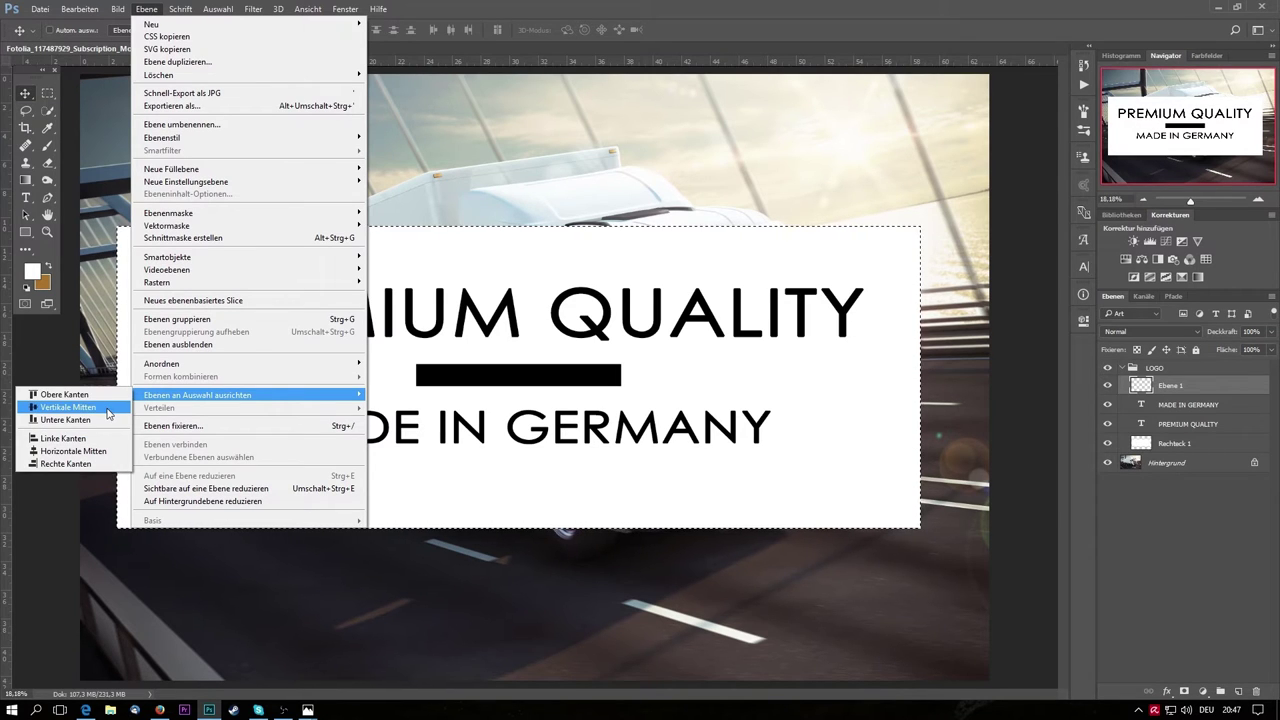
{"action": "left_click", "coordinate": [110, 410]}
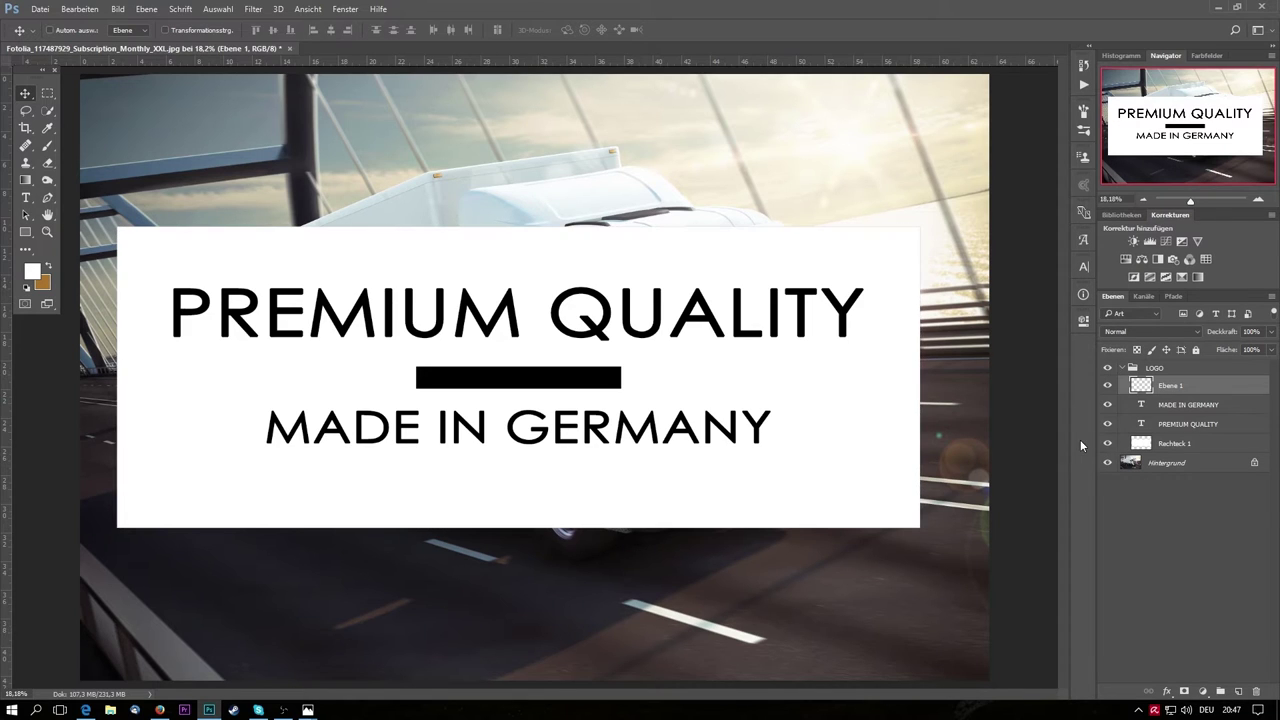
- Duplicate the black bar with Ctrl+J and push a copy to the left
{"action": "scroll", "coordinate": [858, 438], "scroll_direction": "up", "scroll_amount": 2}
{"action": "scroll", "coordinate": [858, 438], "scroll_direction": "down", "scroll_amount": 2}
{"action": "key", "text": "ctrl+j"}
{"action": "key", "text": "ctrl+j"}
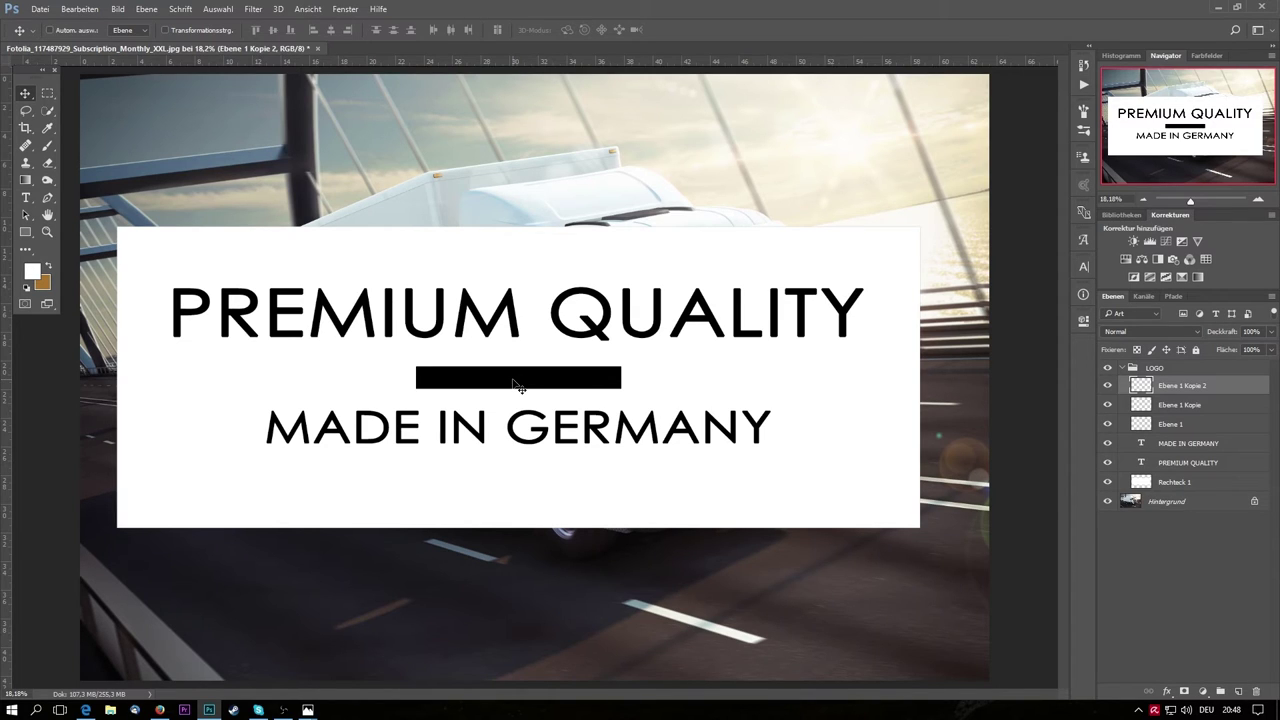
{"action": "key", "text": "alt+Left"}
{"action": "key", "text": "alt+Left"}
{"action": "key", "text": "alt+Left"}
{"action": "key", "text": "alt+Left"}
{"action": "key", "text": "alt+Left"}
{"action": "key", "text": "alt+Left"}
{"action": "key", "text": "alt+Left"}
{"action": "key", "text": "alt+Left"}
{"action": "key", "text": "alt+Left"}
{"action": "key", "text": "alt+Left"}
{"action": "key", "text": "alt+Left"}
{"action": "key", "text": "alt+Left"}
{"action": "key", "text": "alt+Left"}
{"action": "key", "text": "alt+Left"}
{"action": "key", "text": "alt+Left"}
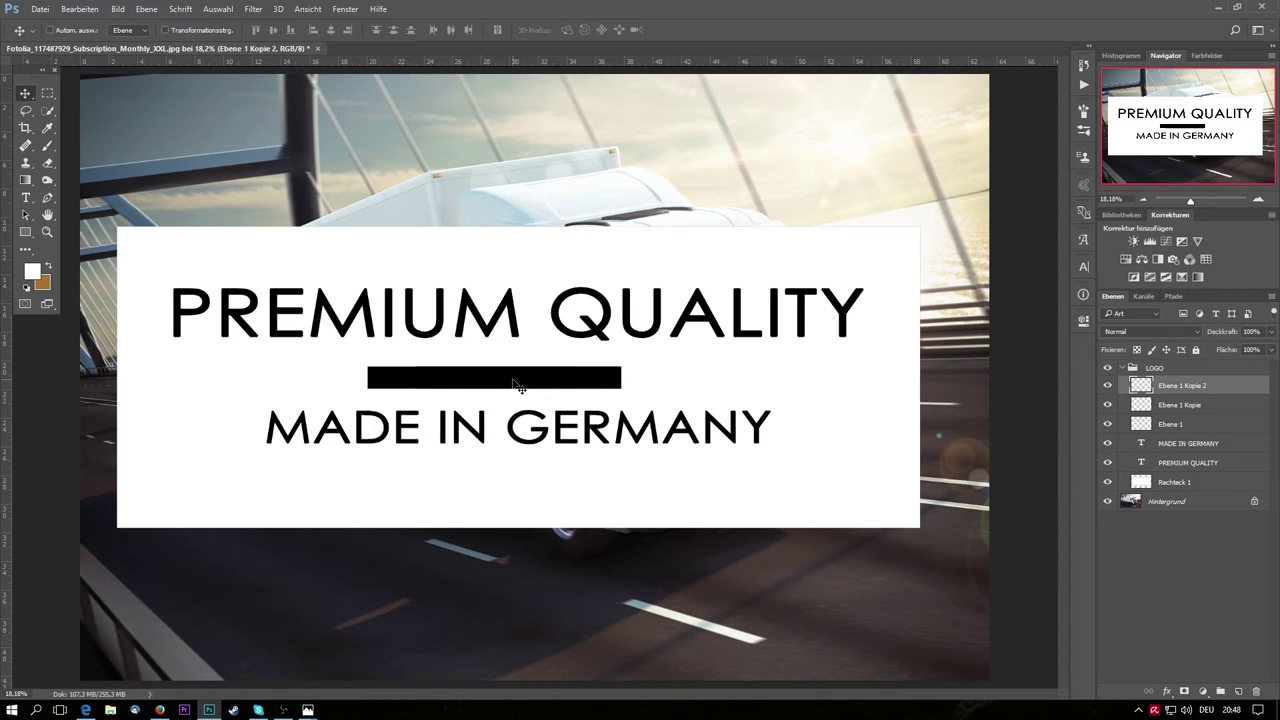
{"action": "key", "text": "alt+Left"}
{"action": "key", "text": "alt+Left"}
{"action": "key", "text": "alt+Left"}
{"action": "key", "text": "alt+Left"}
{"action": "key", "text": "alt+Left"}
{"action": "key", "text": "alt+Left"}
{"action": "key", "text": "alt+Left"}
{"action": "key", "text": "alt+Left"}
{"action": "key", "text": "alt+Left"}
{"action": "key", "text": "alt+Left"}
{"action": "key", "text": "alt+Left"}
{"action": "key", "text": "alt+Left"}
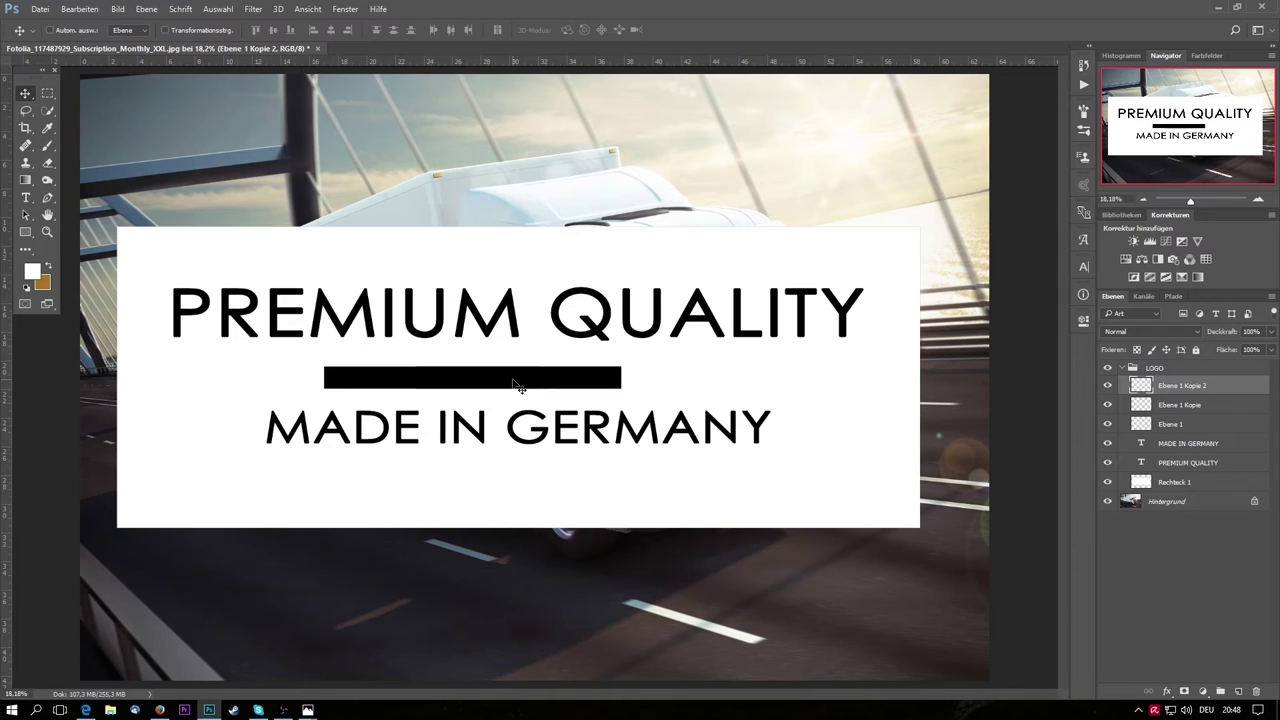
{"action": "key", "text": "alt+Left"}
{"action": "key", "text": "alt+Left"}
{"action": "key", "text": "alt+Left"}
{"action": "key", "text": "alt+Left"}
{"action": "key", "text": "alt+Left"}
{"action": "key", "text": "alt+Left"}
{"action": "key", "text": "alt+Left"}
{"action": "key", "text": "alt+Left"}
{"action": "key", "text": "alt+Left"}
{"action": "key", "text": "alt+Left"}
{"action": "key", "text": "alt+Left"}
{"action": "key", "text": "alt+Left"}
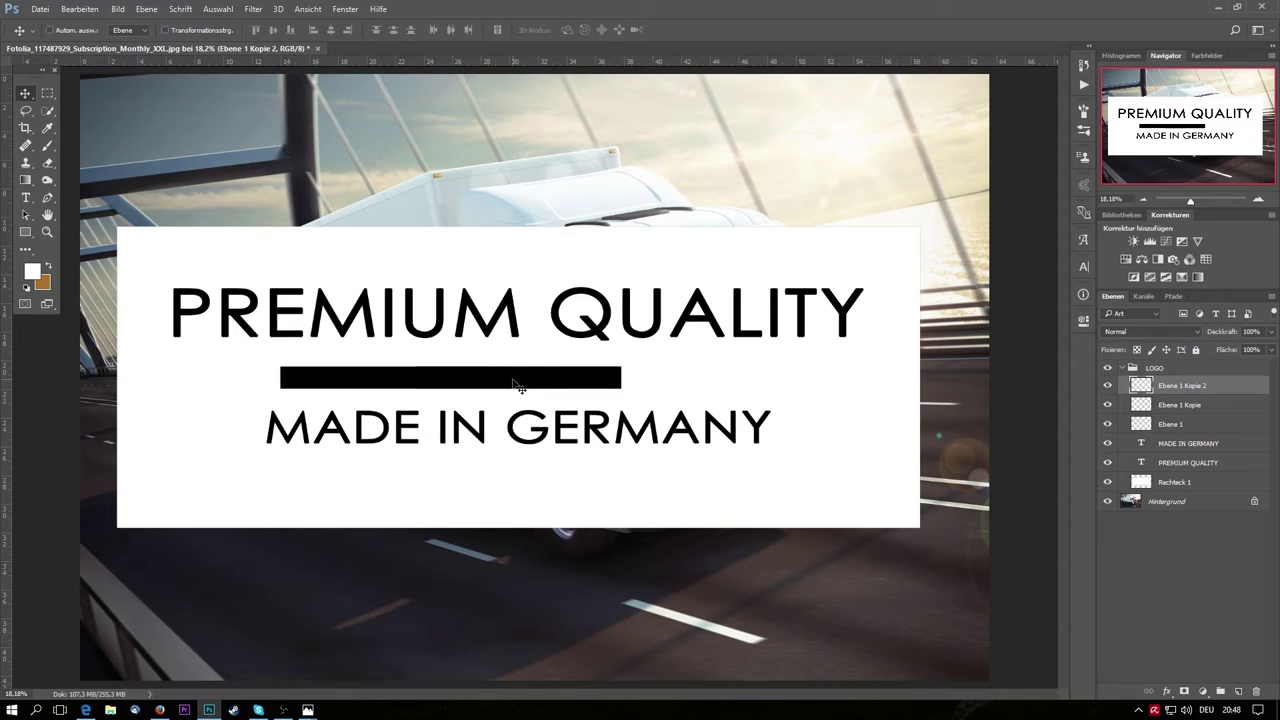
{"action": "key", "text": "alt+Left"}
{"action": "key", "text": "alt+Left"}
{"action": "key", "text": "alt+Left"}
{"action": "key", "text": "alt+Left"}
{"action": "key", "text": "alt+Left"}
{"action": "key", "text": "alt+Left"}
{"action": "key", "text": "alt+Left"}
{"action": "key", "text": "alt+Left"}
{"action": "key", "text": "alt+Left"}
{"action": "key", "text": "alt+Left"}
{"action": "key", "text": "alt+Left"}
{"action": "key", "text": "alt+Left"}
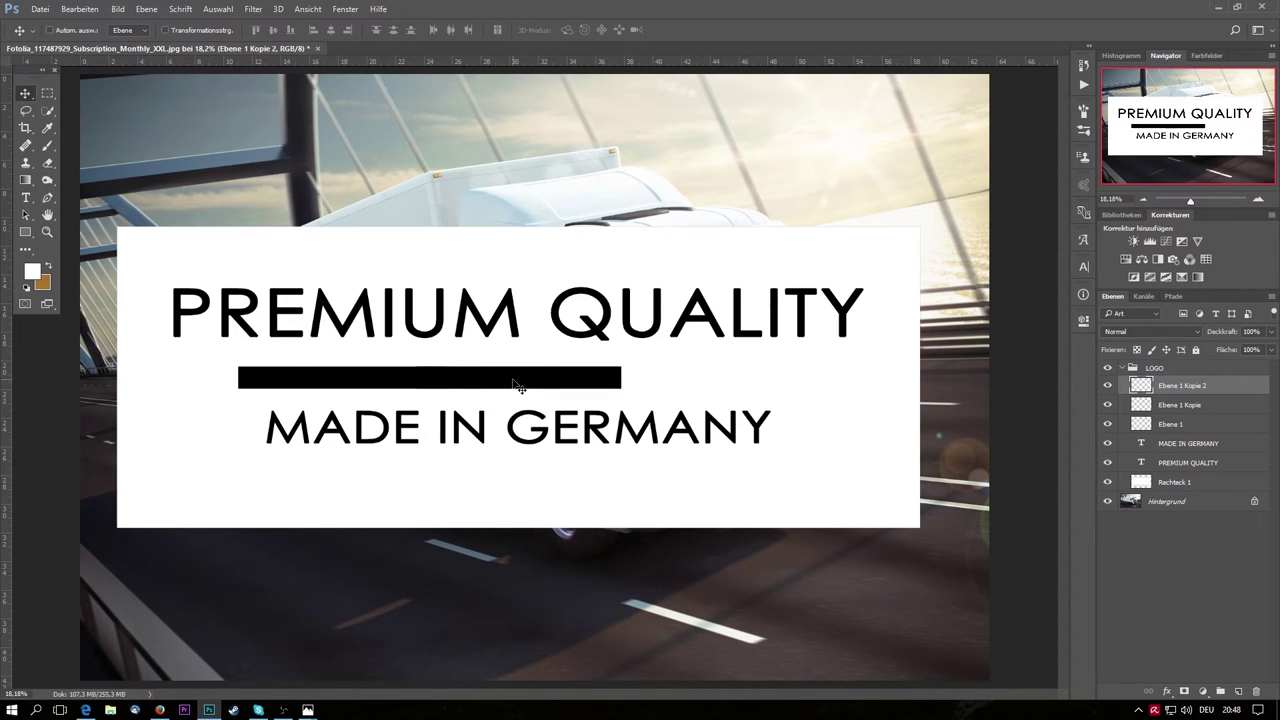
{"action": "key", "text": "alt+Left"}
{"action": "key", "text": "alt+Left"}
{"action": "key", "text": "alt+Left"}
{"action": "key", "text": "alt+Left"}
{"action": "key", "text": "alt+Left"}
{"action": "key", "text": "alt+Left"}
{"action": "key", "text": "alt+Left"}
{"action": "key", "text": "alt+Left"}
{"action": "key", "text": "alt+Left"}
{"action": "key", "text": "Left"}
{"action": "key", "text": "Left"}
{"action": "key", "text": "Left"}
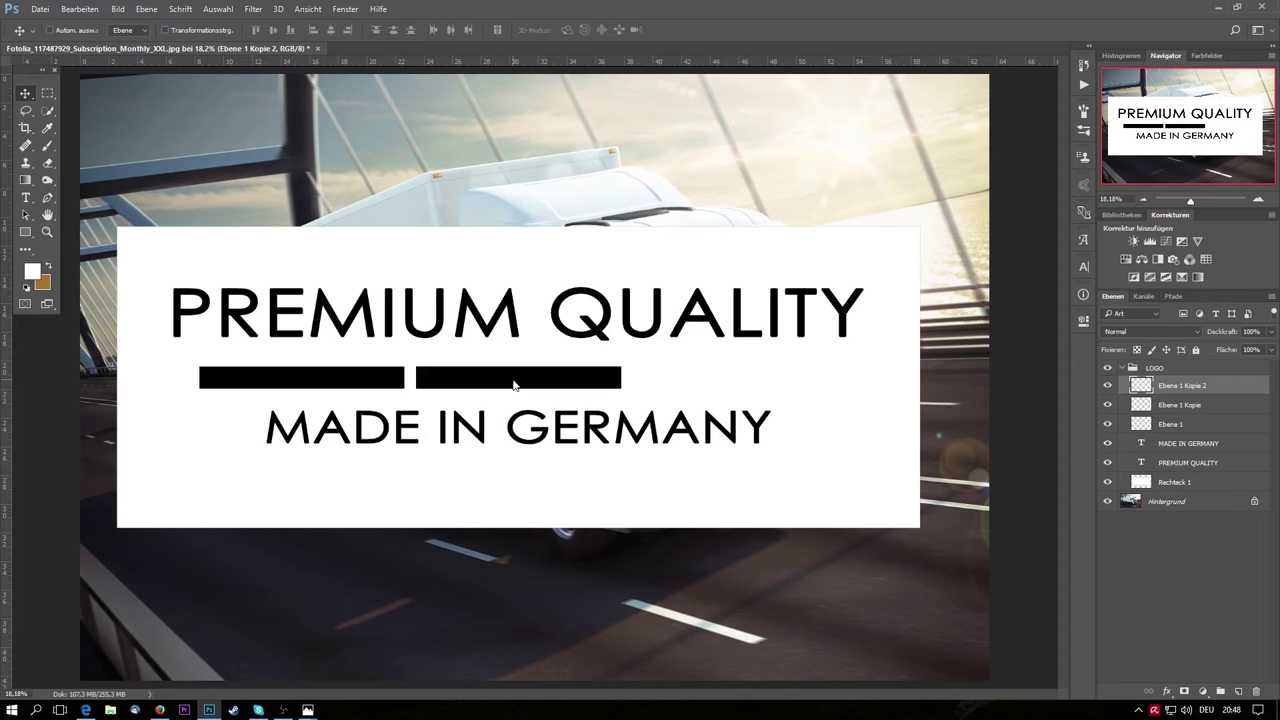
{"action": "key", "text": "Left"}
- Create a third bar from Ebene 1 Kopie and move it to the right
{"action": "left_click", "coordinate": [1191, 412]}
{"action": "key", "text": "shift+Right"}
{"action": "key", "text": "shift+Right"}
{"action": "key", "text": "shift+Right"}
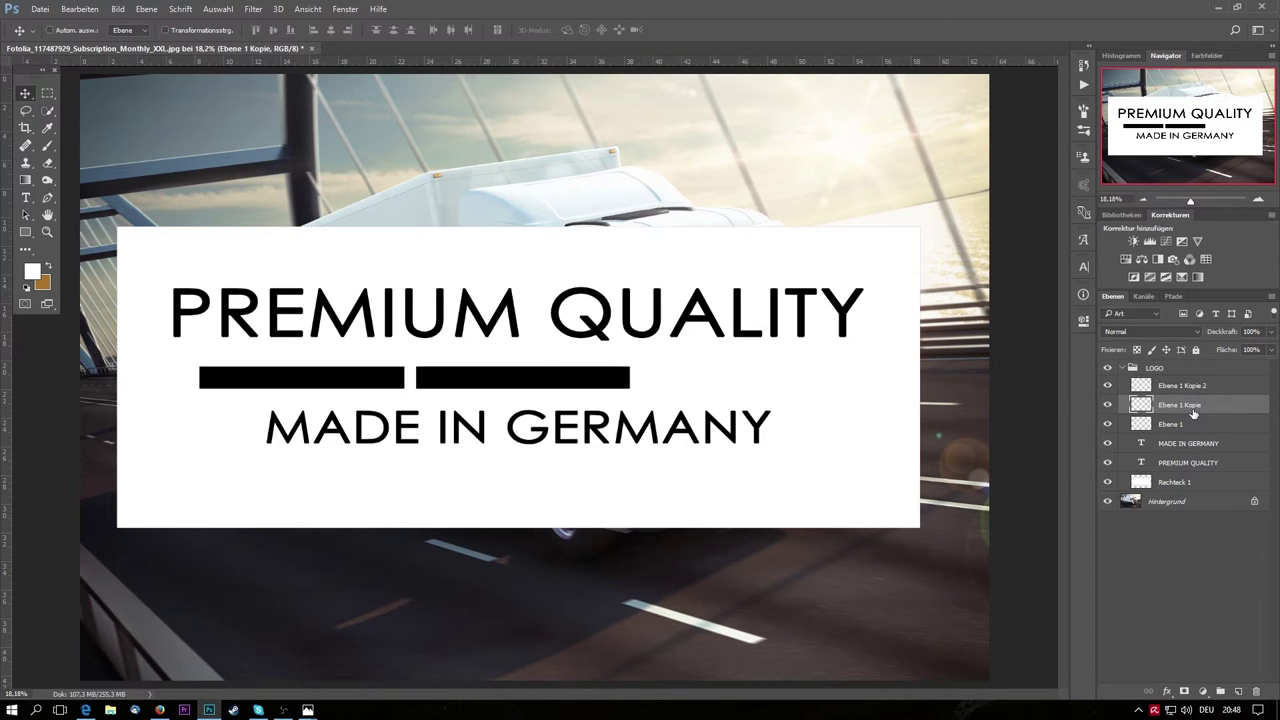
{"action": "key", "text": "shift+Right"}
{"action": "key", "text": "shift+Right"}
{"action": "key", "text": "shift+Right"}
{"action": "key", "text": "shift+Right"}
{"action": "key", "text": "shift+Right"}
{"action": "key", "text": "shift+Right"}
{"action": "key", "text": "shift+Right"}
{"action": "key", "text": "shift+Right"}
{"action": "key", "text": "shift+Right"}
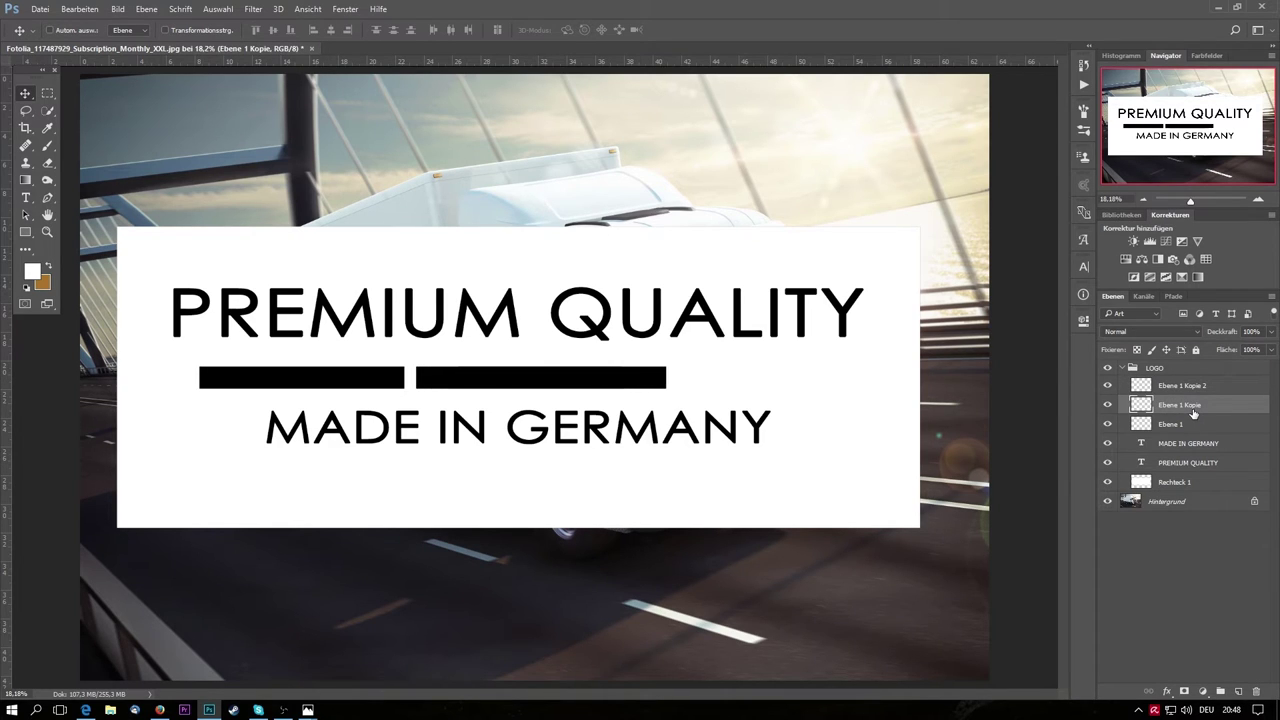
{"action": "key", "text": "shift+Right"}
{"action": "key", "text": "shift+Right"}
{"action": "key", "text": "shift+Right"}
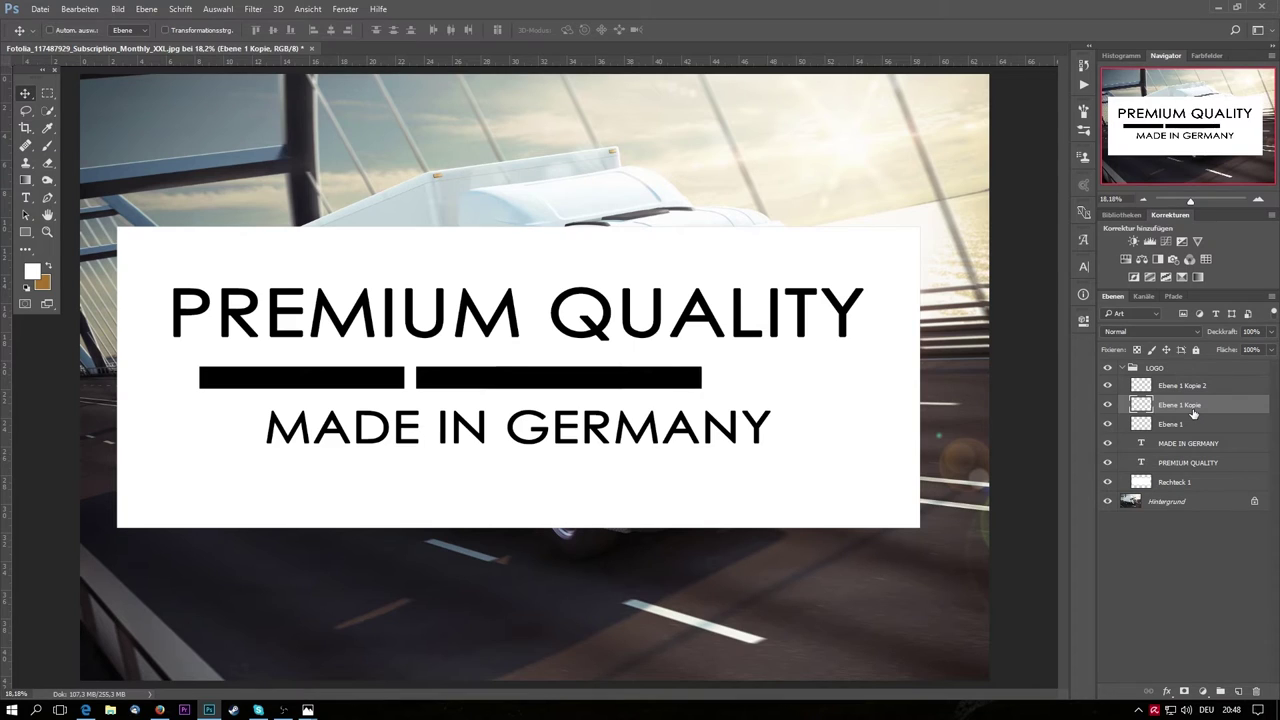
{"action": "key", "text": "shift+Right"}
{"action": "key", "text": "shift+Right"}
{"action": "key", "text": "shift+Right"}
{"action": "key", "text": "shift+Right"}
{"action": "key", "text": "shift+Right"}
{"action": "key", "text": "shift+Right"}
{"action": "key", "text": "shift+Right"}
{"action": "key", "text": "shift+Right"}
{"action": "key", "text": "shift+Right"}
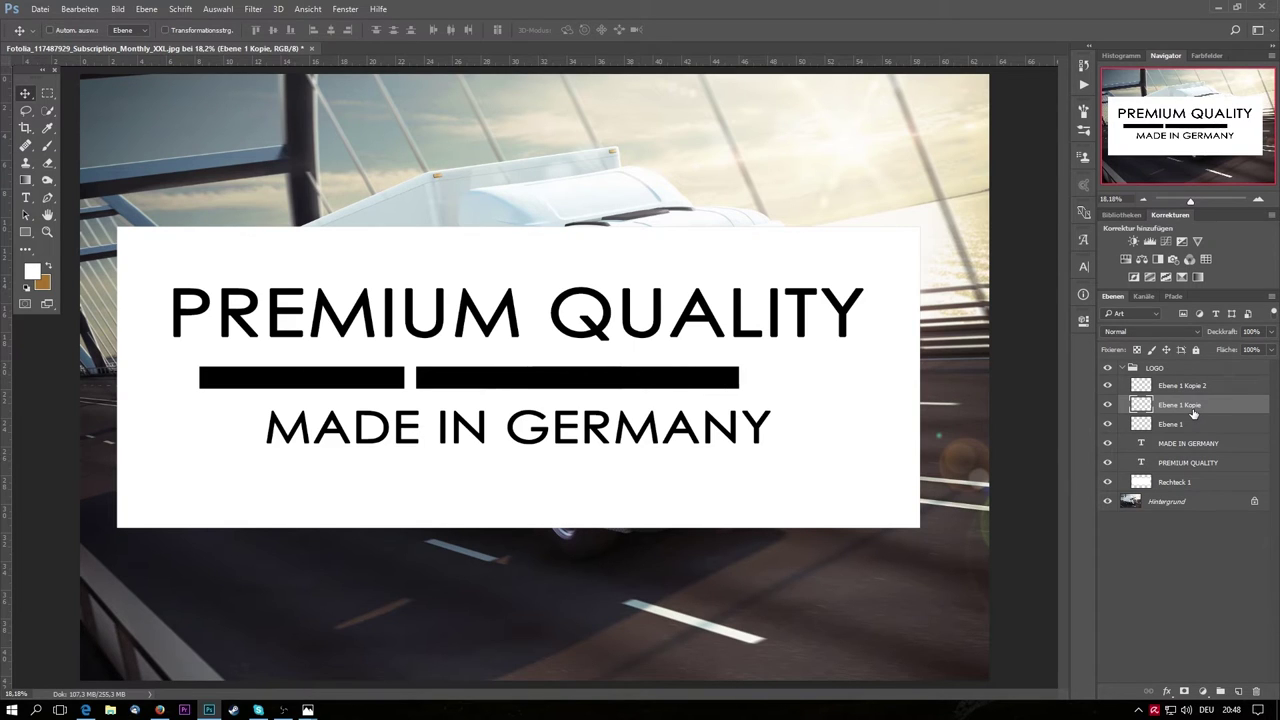
{"action": "key", "text": "shift+Right"}
{"action": "key", "text": "shift+Right"}
{"action": "key", "text": "shift+Right"}
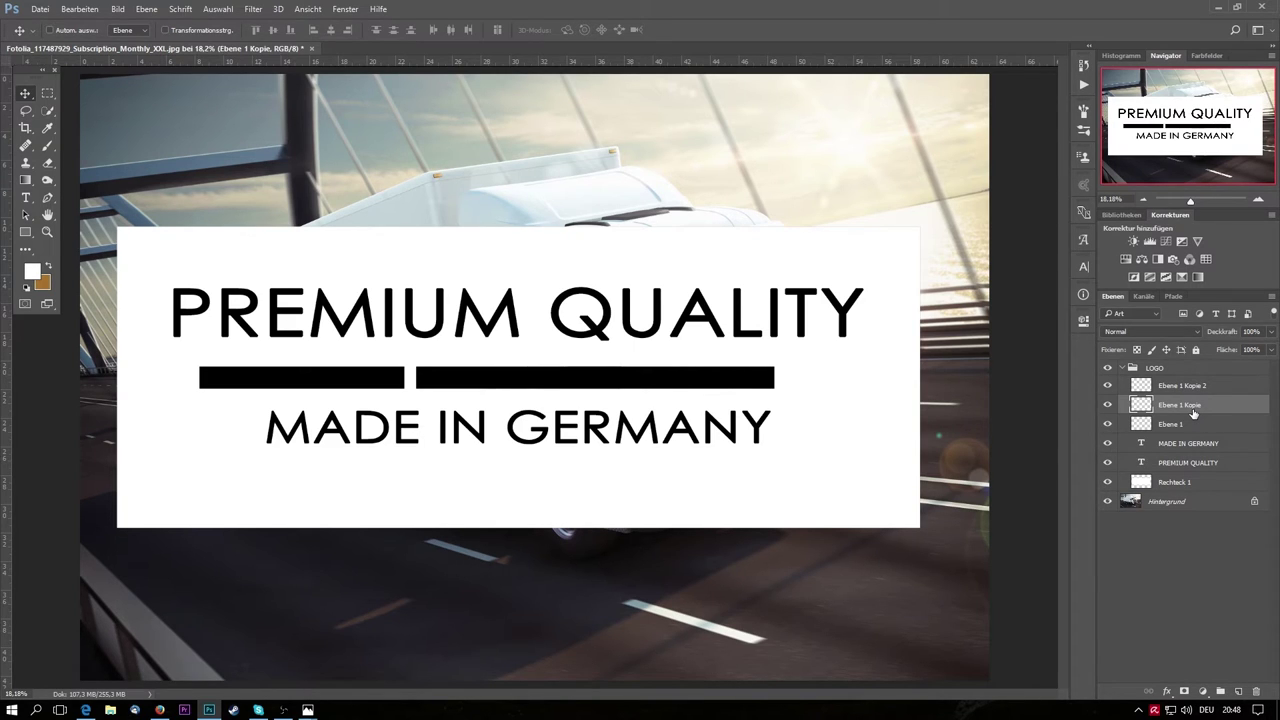
{"action": "key", "text": "shift+Right"}
{"action": "key", "text": "shift+Right"}
{"action": "key", "text": "shift+Right"}
{"action": "key", "text": "shift+Right"}
{"action": "key", "text": "shift+Right"}
{"action": "key", "text": "shift+Right"}
{"action": "key", "text": "shift+Right"}
{"action": "key", "text": "shift+Right"}
{"action": "key", "text": "shift+Right"}
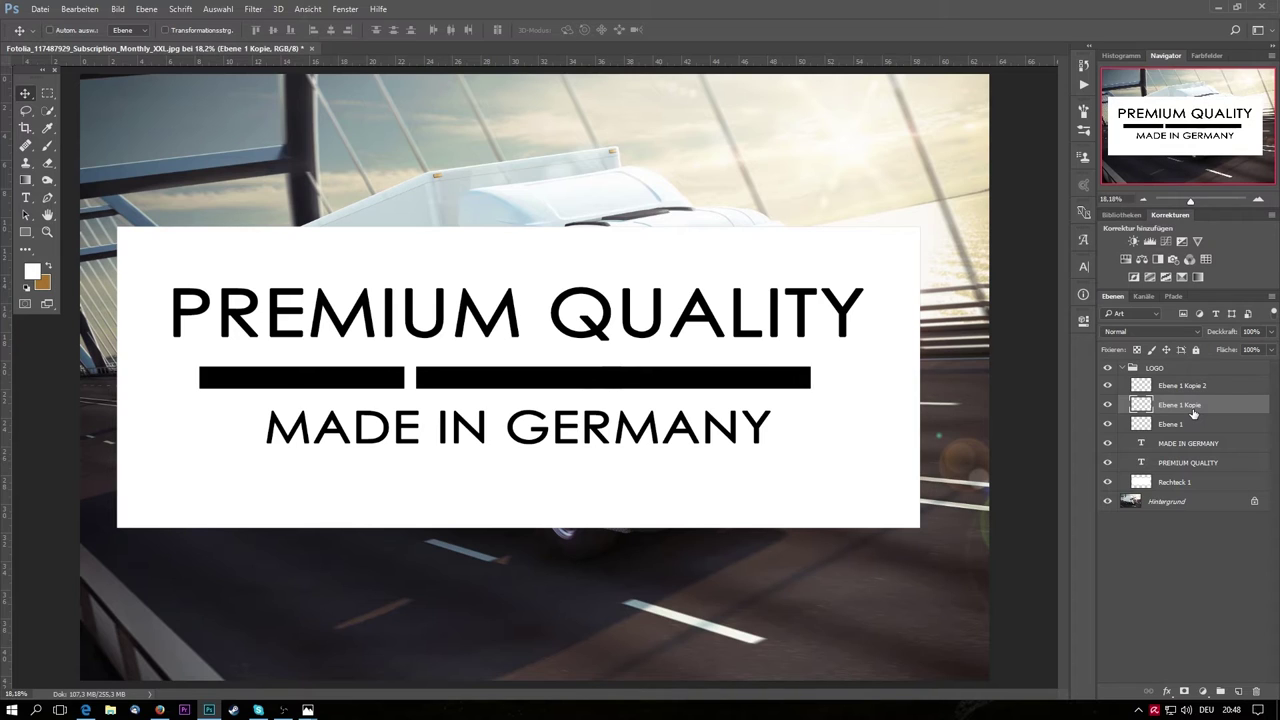
{"action": "key", "text": "shift+Right"}
{"action": "key", "text": "shift+Right"}
{"action": "key", "text": "shift+Right"}
{"action": "key", "text": "shift+Right"}
{"action": "key", "text": "shift+Right"}
{"action": "key", "text": "shift+Right"}
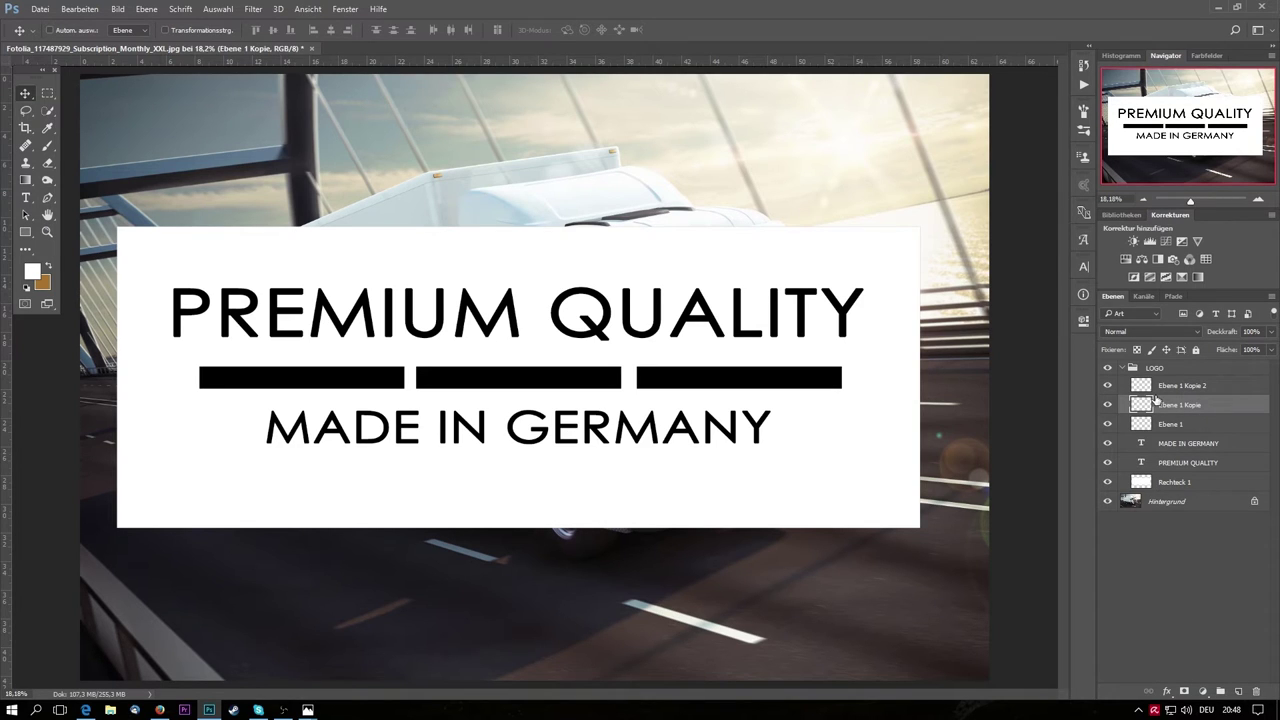
- Slide the right bar left so the gaps between the three bars are even
{"action": "left_click_drag", "start_coordinate": [757, 380], "coordinate": [763, 381]}
{"action": "left_click_drag", "start_coordinate": [789, 382], "coordinate": [746, 383]}
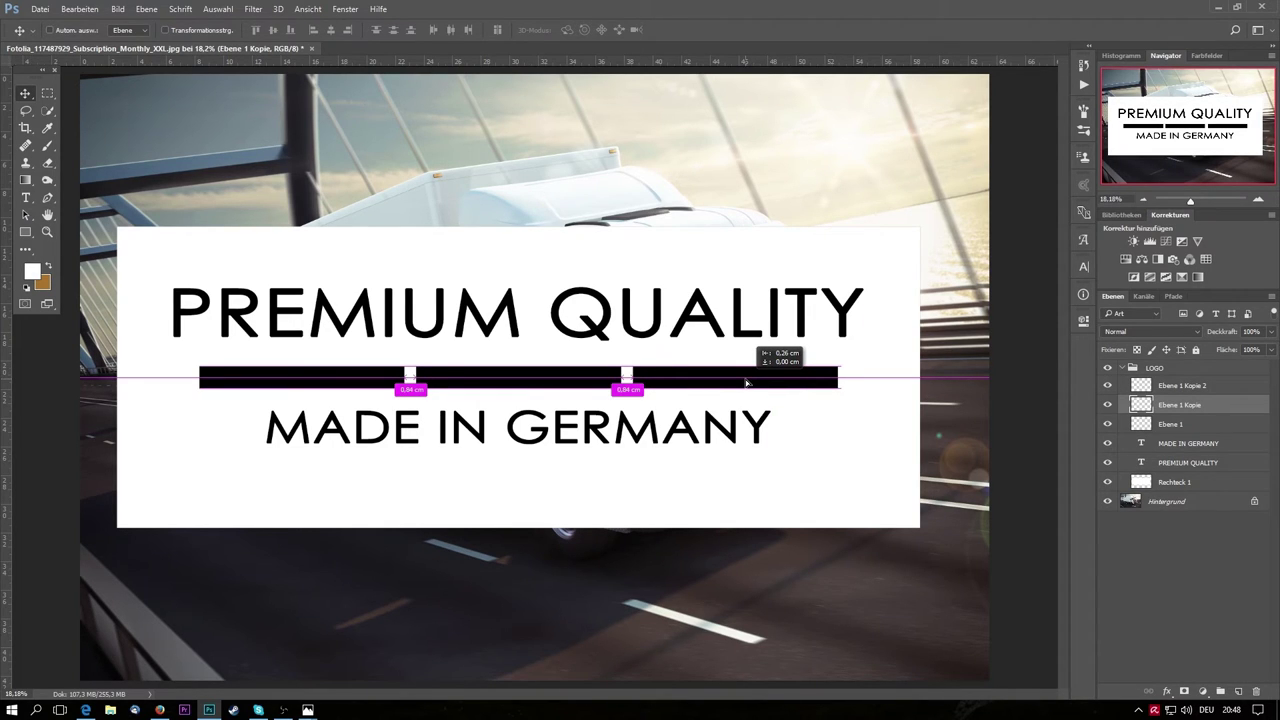
{"action": "scroll", "coordinate": [728, 389], "scroll_direction": "down", "scroll_amount": 5}
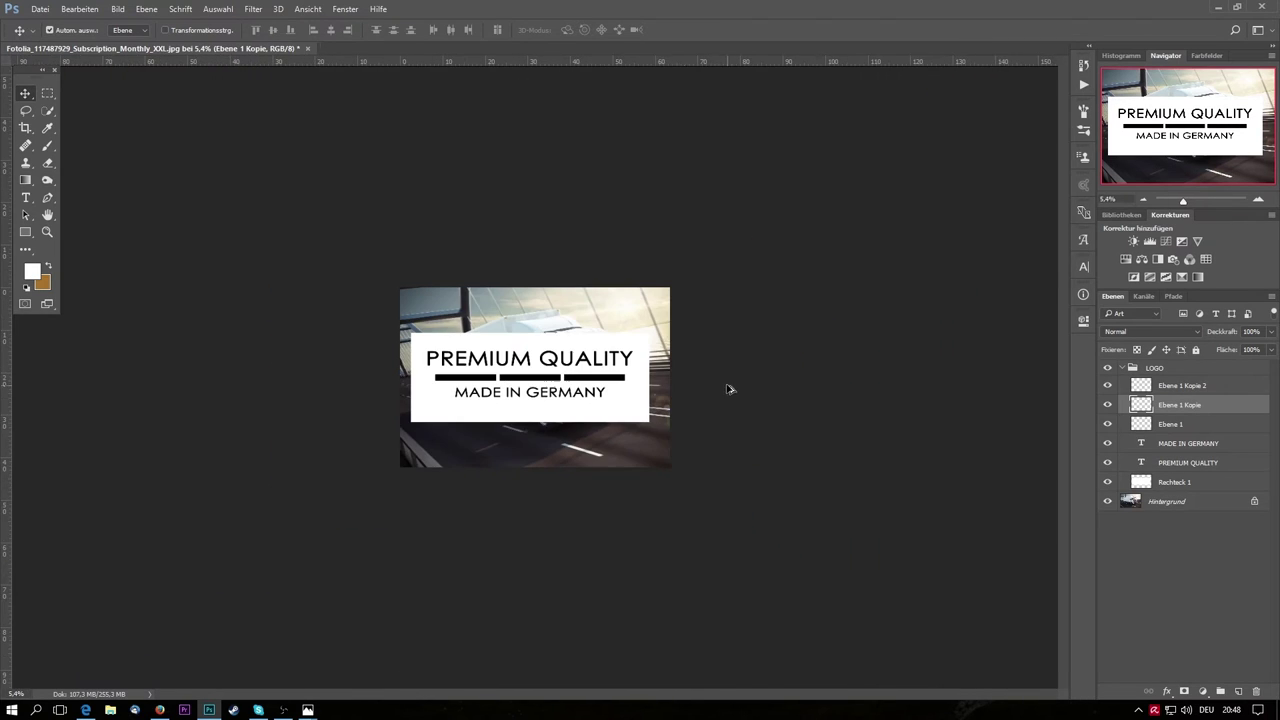
{"action": "scroll", "coordinate": [625, 404], "scroll_direction": "up", "scroll_amount": 2}
{"action": "scroll", "coordinate": [455, 386], "scroll_direction": "up", "scroll_amount": 2}
{"action": "scroll", "coordinate": [447, 400], "scroll_direction": "up", "scroll_amount": 1}
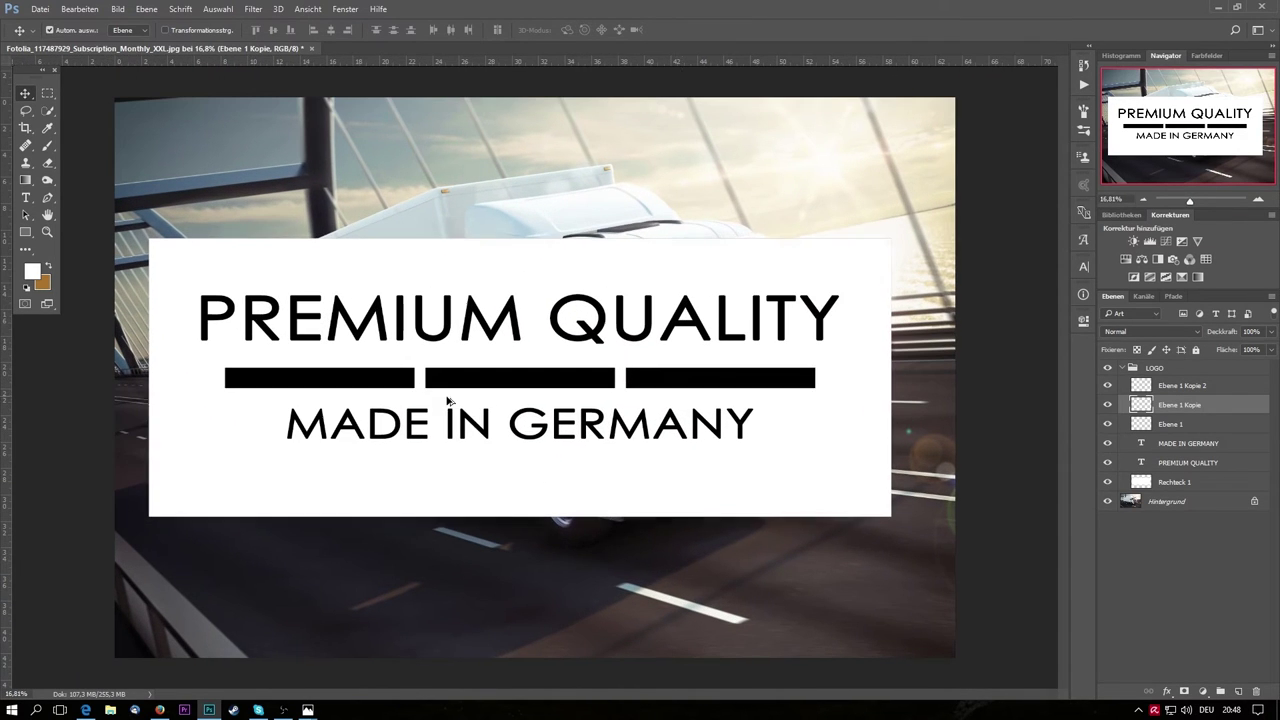
- Scale all three bar layers together to 87.69% width and slightly thinner
{"action": "key", "text": "alt+bracketright"}
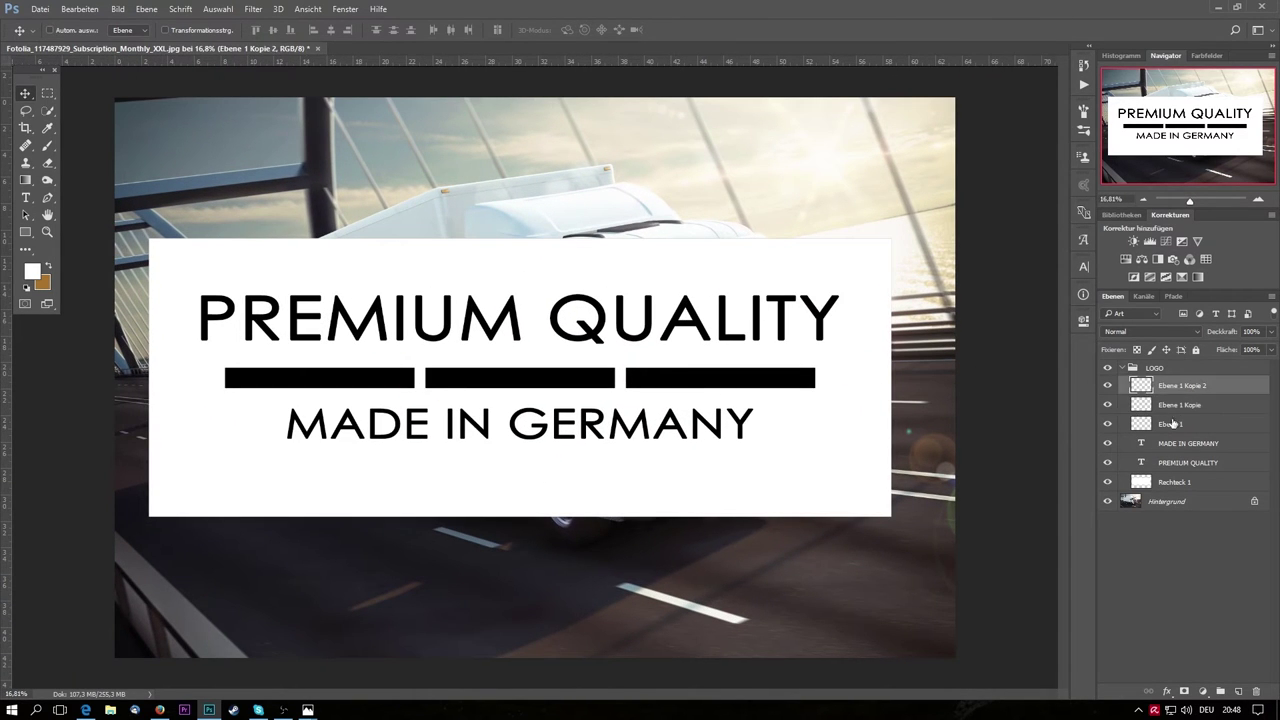
{"action": "left_click", "coordinate": [1178, 428], "text": "shift"}
{"action": "key", "text": "ctrl+t"}
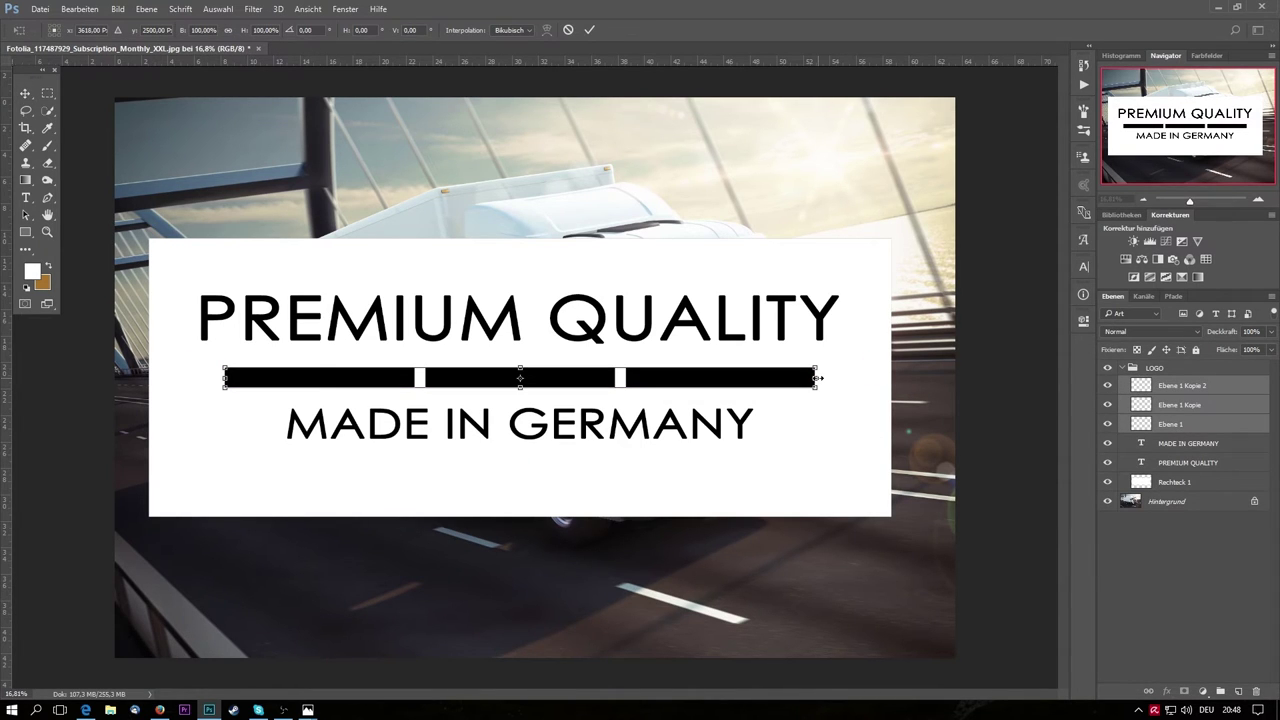
{"action": "mouse_move", "coordinate": [818, 378]}
{"action": "left_mouse_down"}
{"action": "mouse_move", "coordinate": [729, 379]}
{"action": "mouse_move", "coordinate": [808, 379]}
{"action": "mouse_move", "coordinate": [753, 379]}
{"action": "mouse_move", "coordinate": [782, 379]}
{"action": "left_mouse_up"}
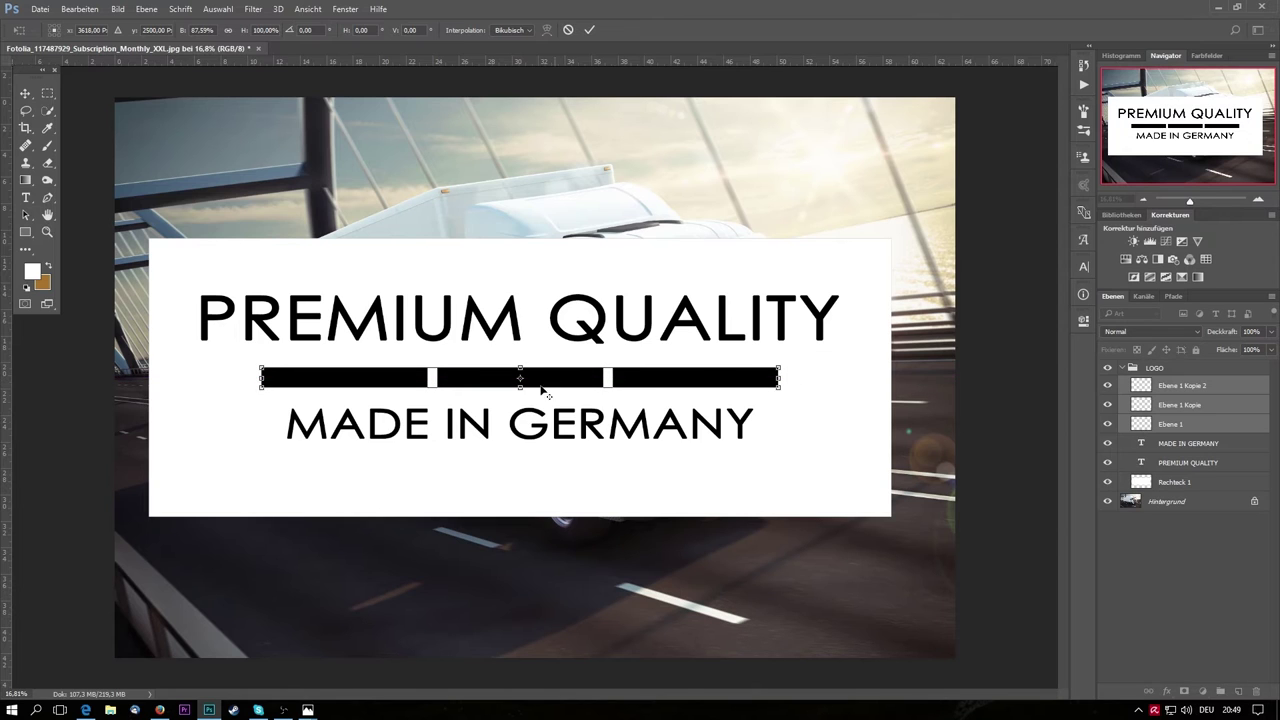
{"action": "left_click_drag", "start_coordinate": [519, 386], "coordinate": [519, 380]}
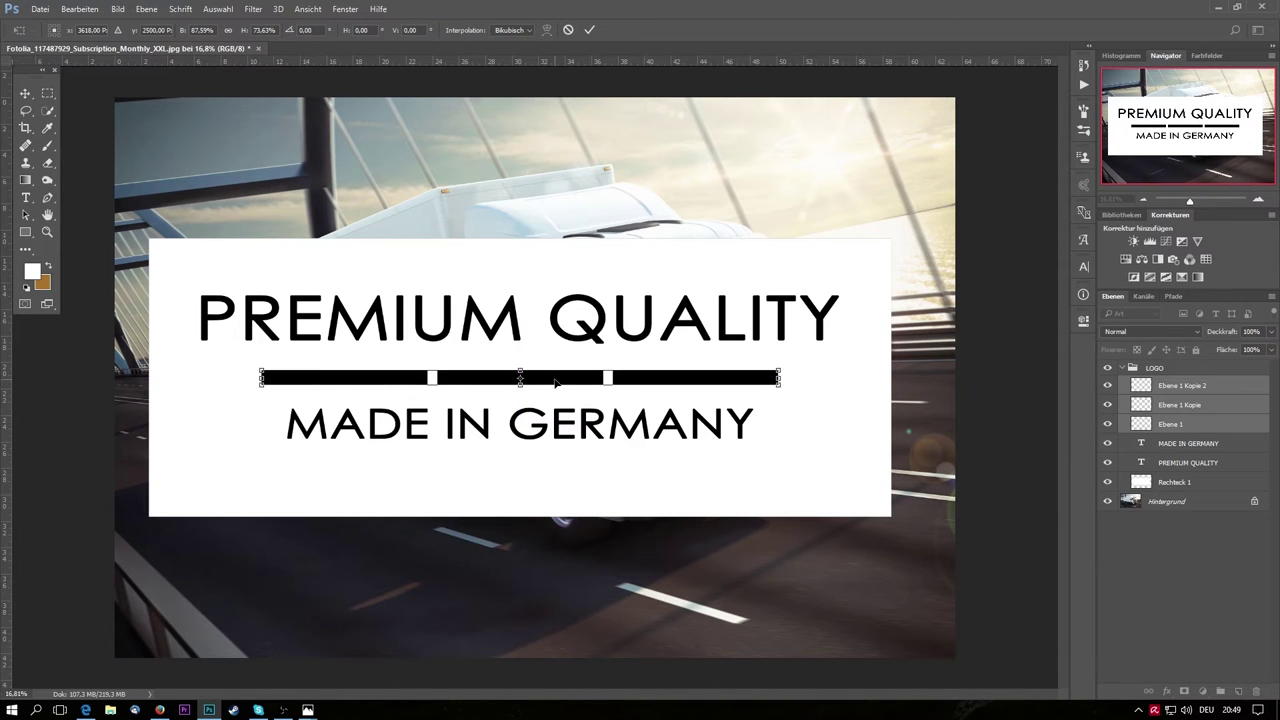
{"action": "key", "text": "Return"}
{"action": "scroll", "coordinate": [445, 372], "scroll_direction": "up", "scroll_amount": 2}
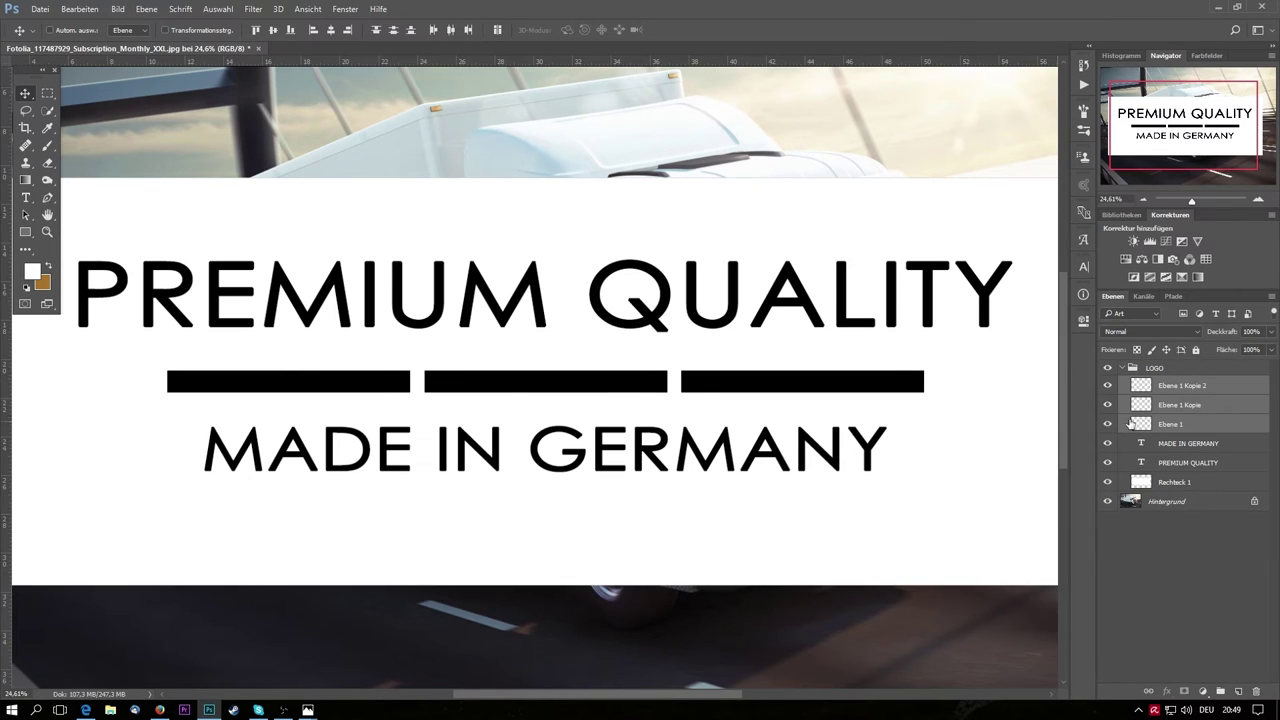
- Reorder the bar layers: Ebene 1 Kopie on top, Kopie 2 below Ebene 1
{"action": "left_click", "coordinate": [1216, 410]}
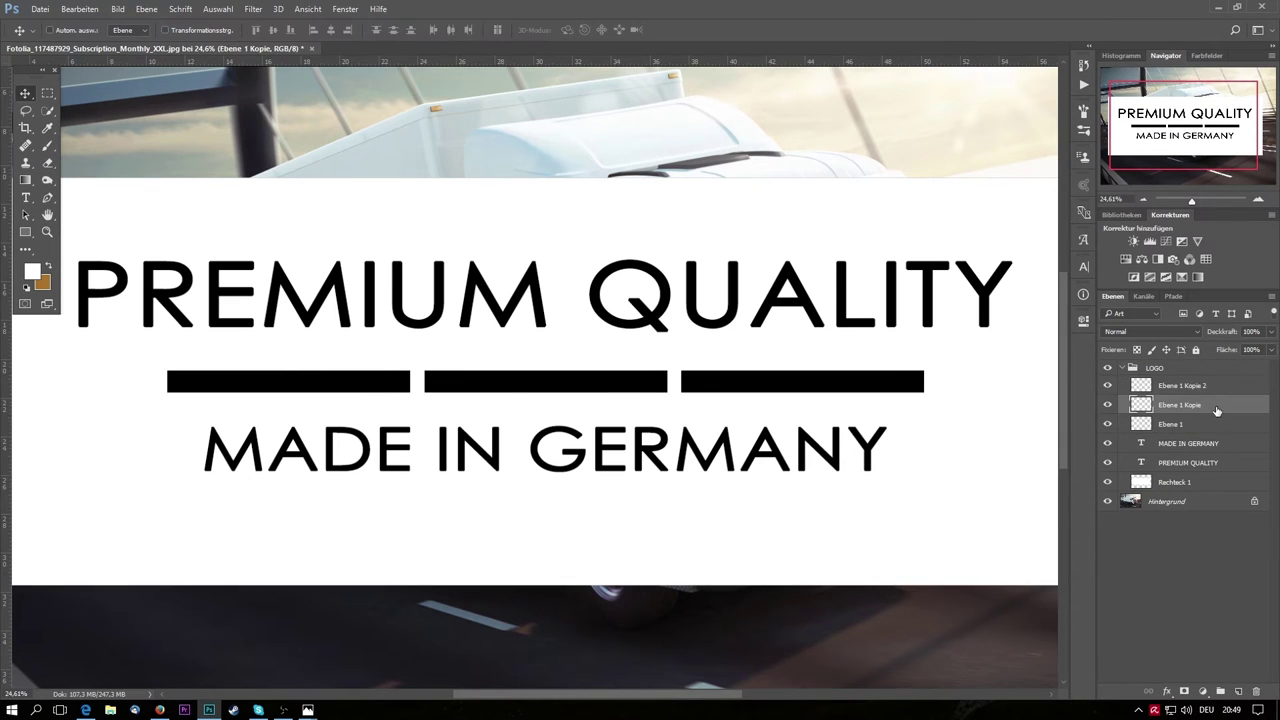
{"action": "left_click", "coordinate": [1108, 405]}
{"action": "left_click_drag", "start_coordinate": [1211, 405], "coordinate": [1175, 385]}
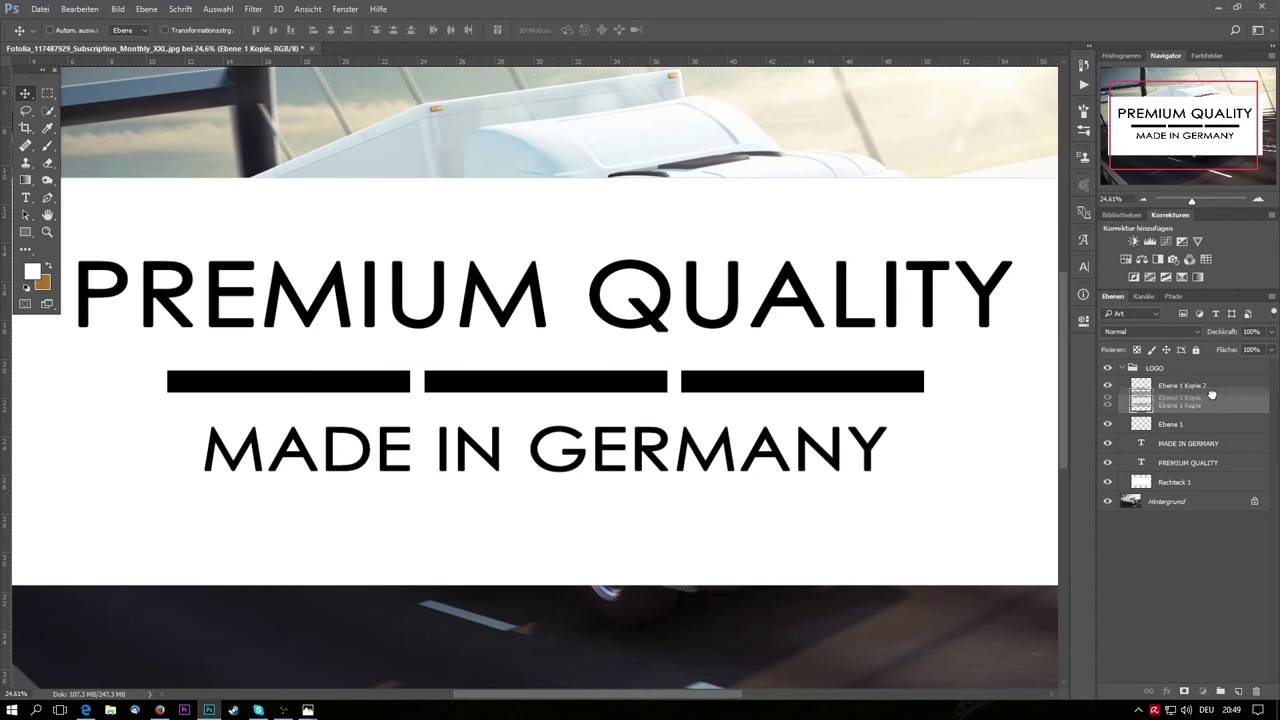
{"action": "left_click", "coordinate": [1108, 386]}
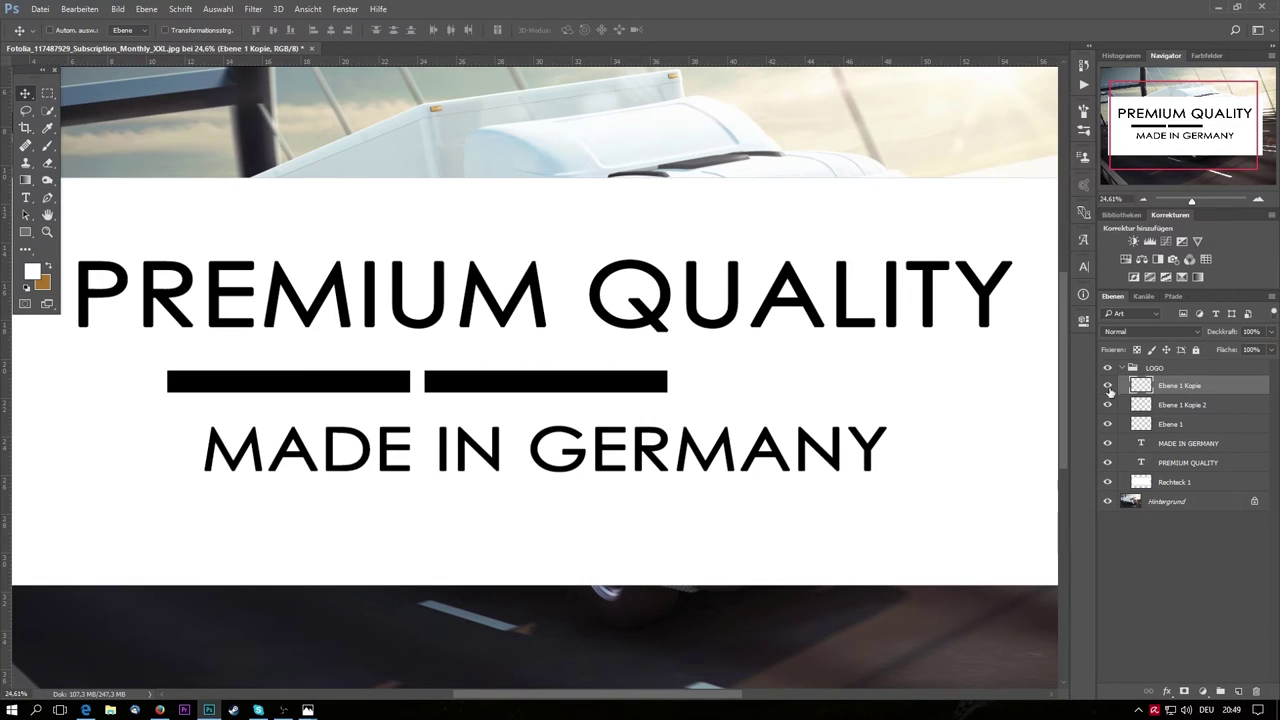
{"action": "left_click", "coordinate": [1198, 408]}
{"action": "left_click_drag", "start_coordinate": [1216, 409], "coordinate": [1206, 432]}
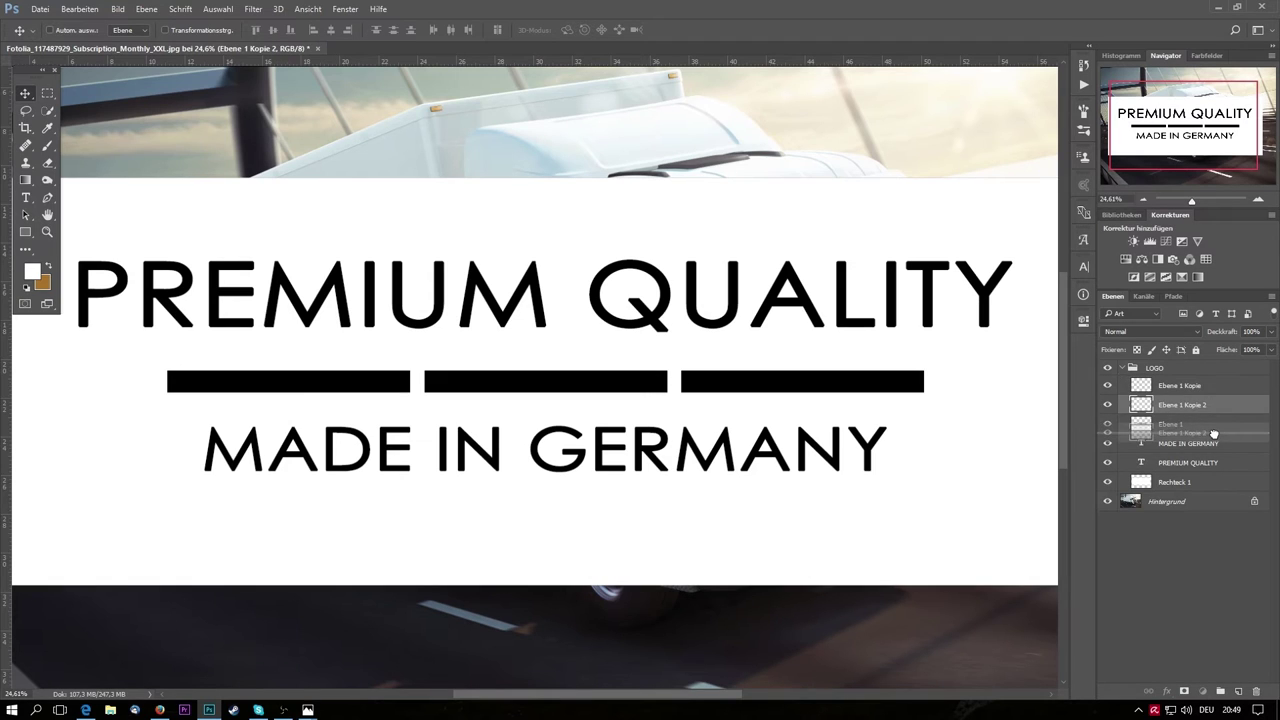
- Give the middle bar, Ebene 1, a pure red ff0000 colour overlay
{"action": "left_click", "coordinate": [1144, 407]}
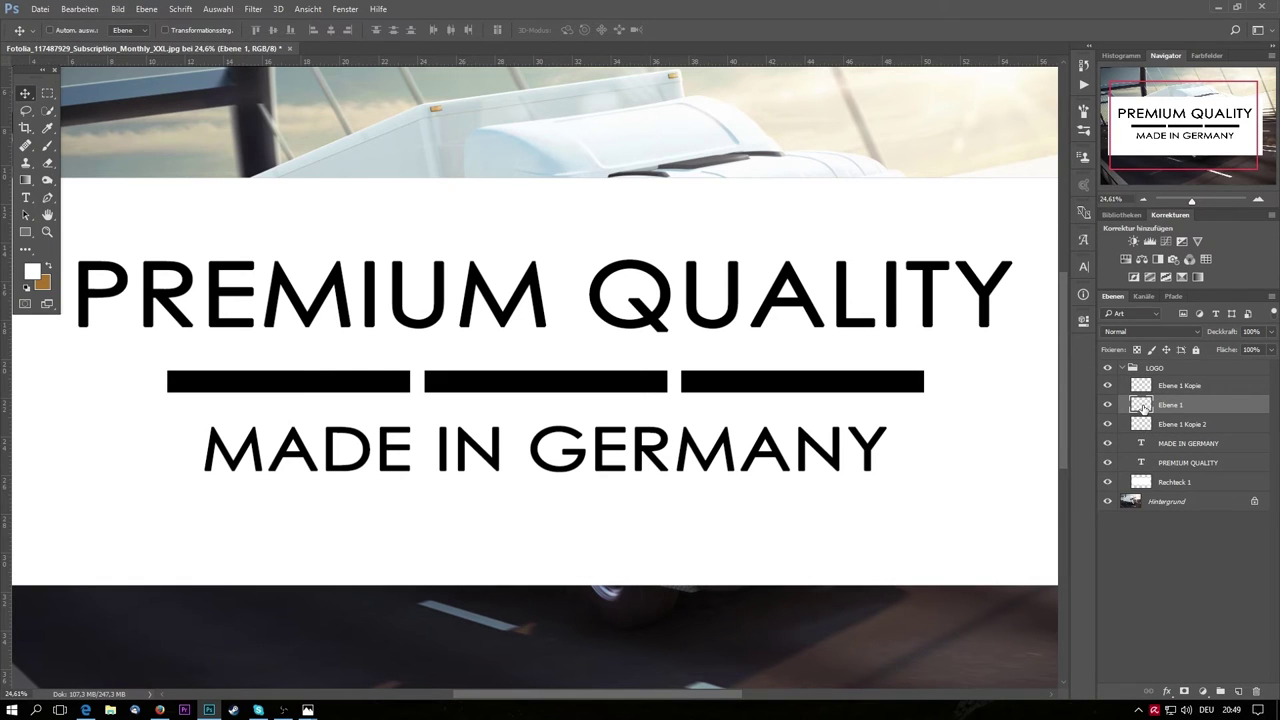
{"action": "double_click", "coordinate": [1144, 407]}
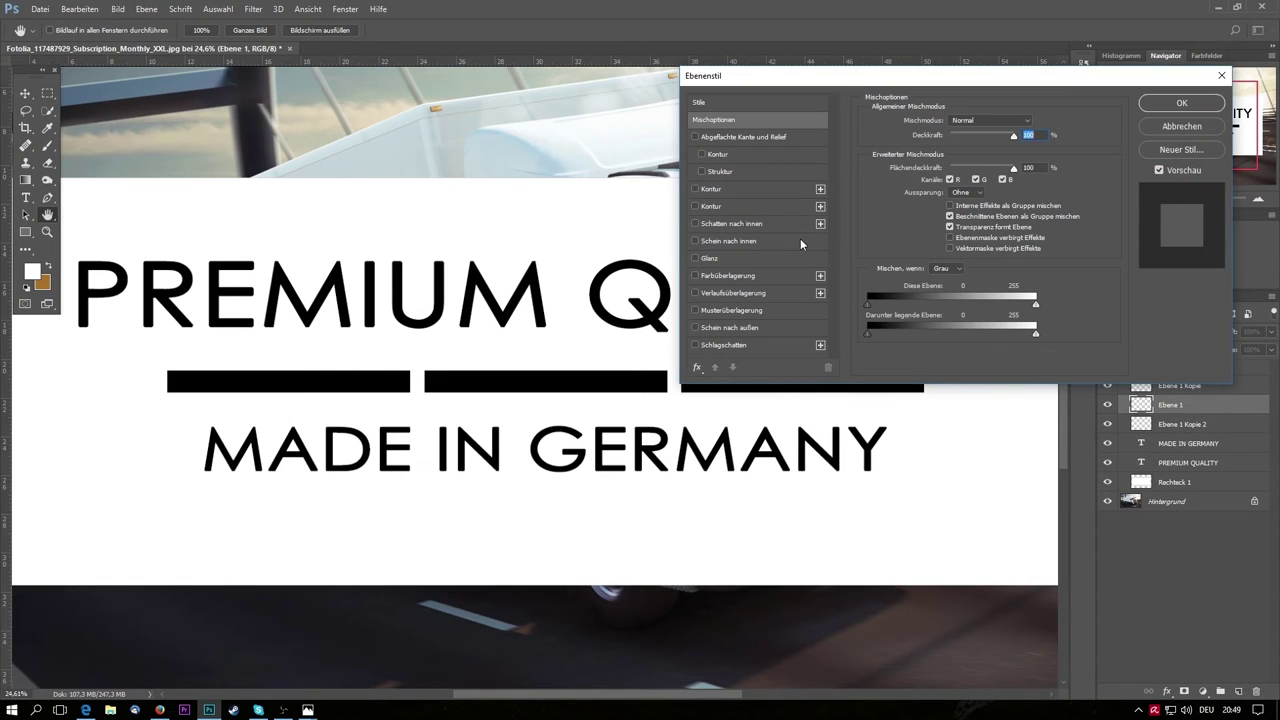
{"action": "left_click", "coordinate": [733, 274]}
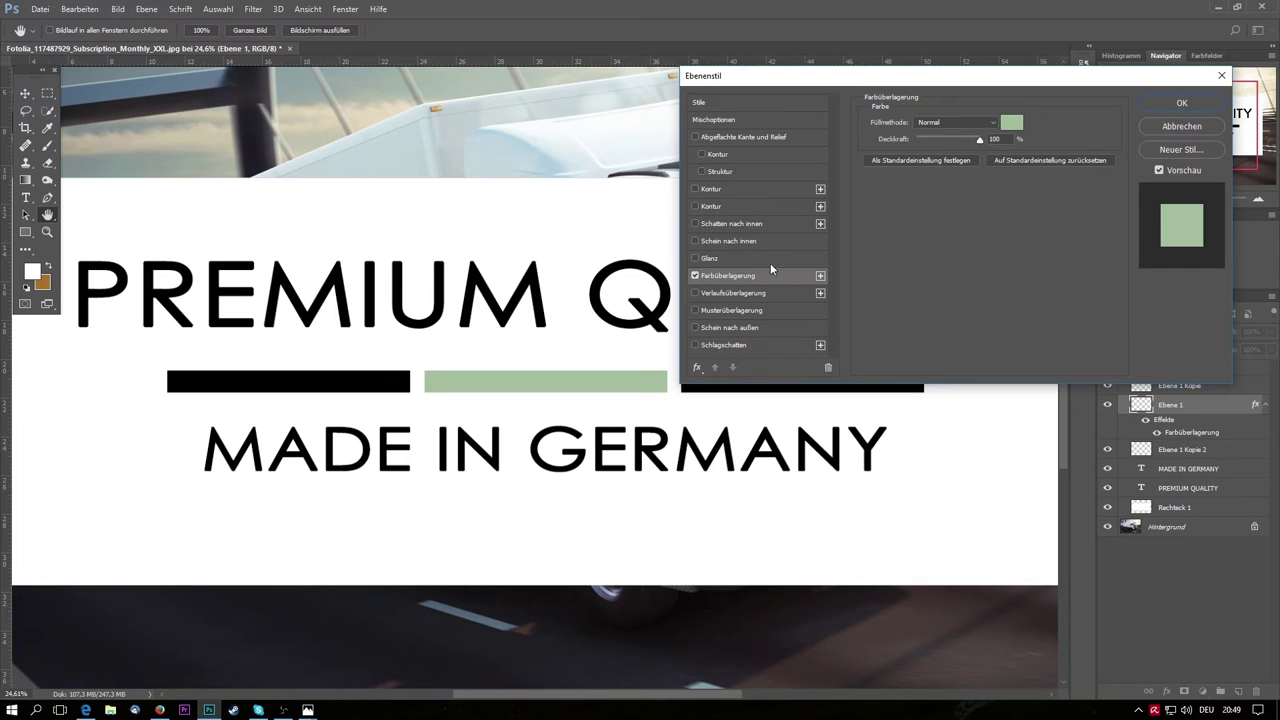
{"action": "left_click", "coordinate": [1012, 123]}
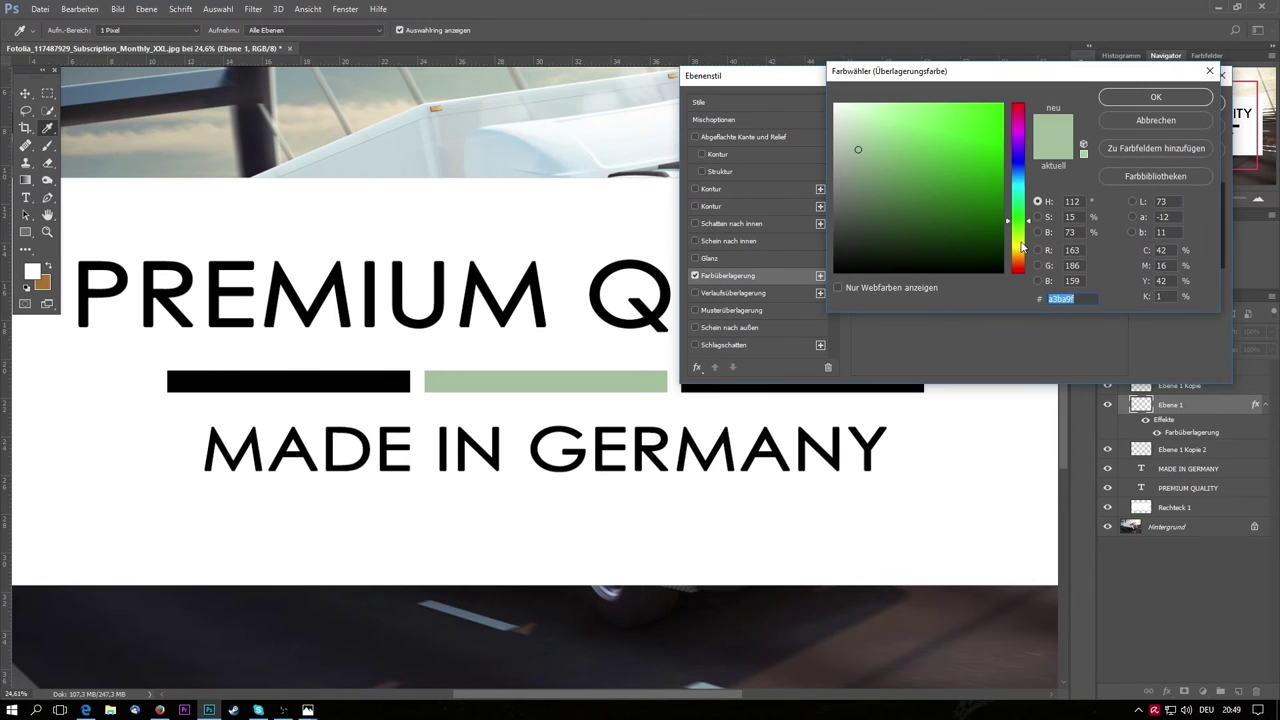
{"action": "left_click_drag", "start_coordinate": [1022, 245], "coordinate": [1021, 271]}
{"action": "left_click", "coordinate": [996, 116]}
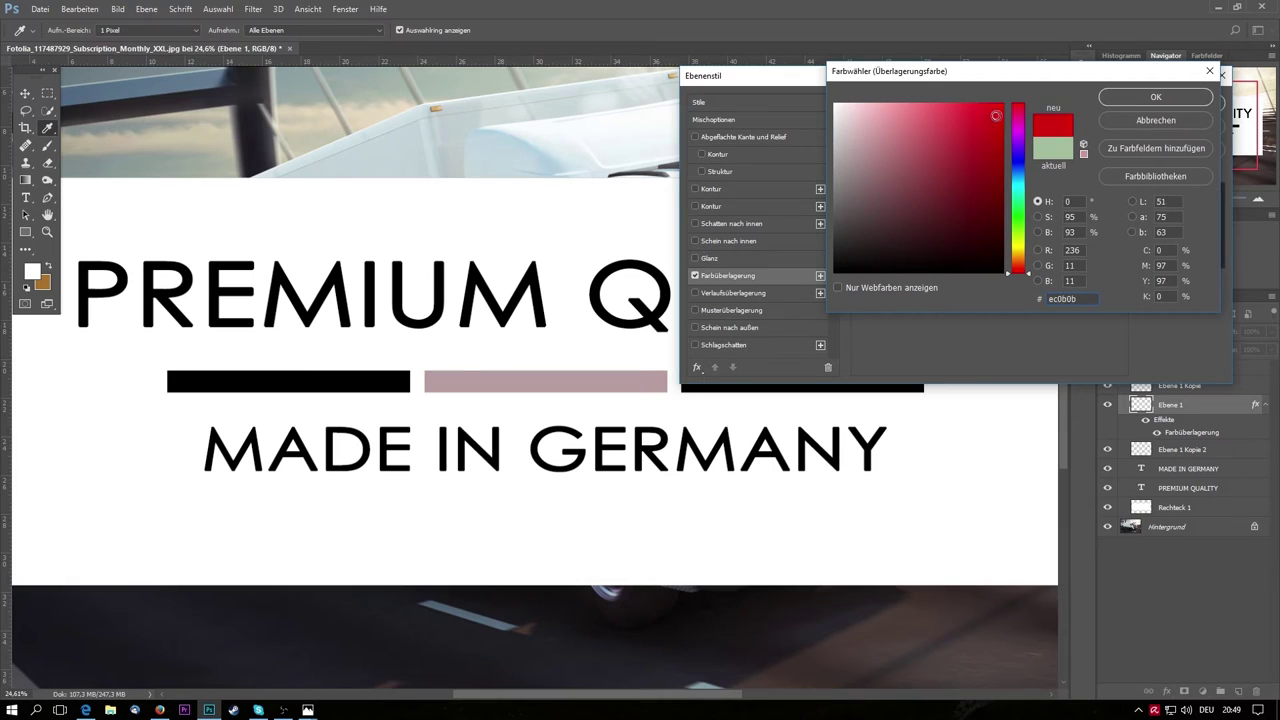
{"action": "left_click_drag", "start_coordinate": [996, 116], "coordinate": [1020, 92]}
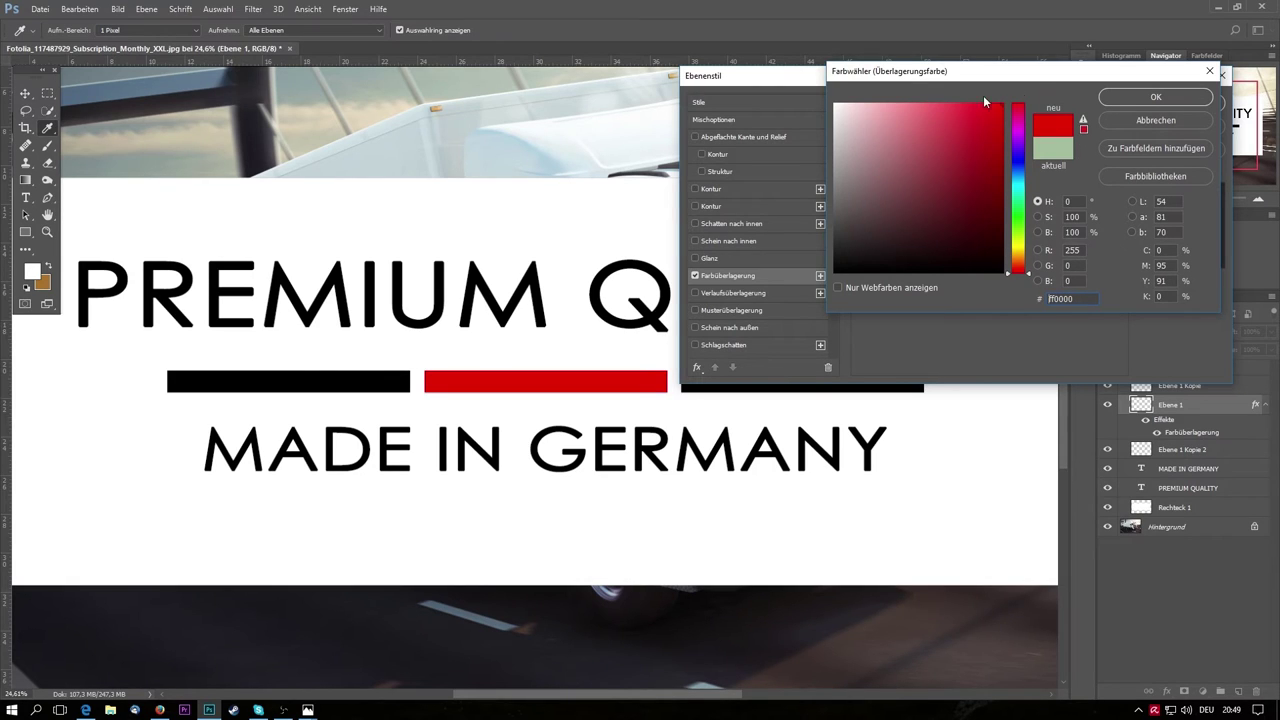
{"action": "left_click", "coordinate": [1155, 97]}
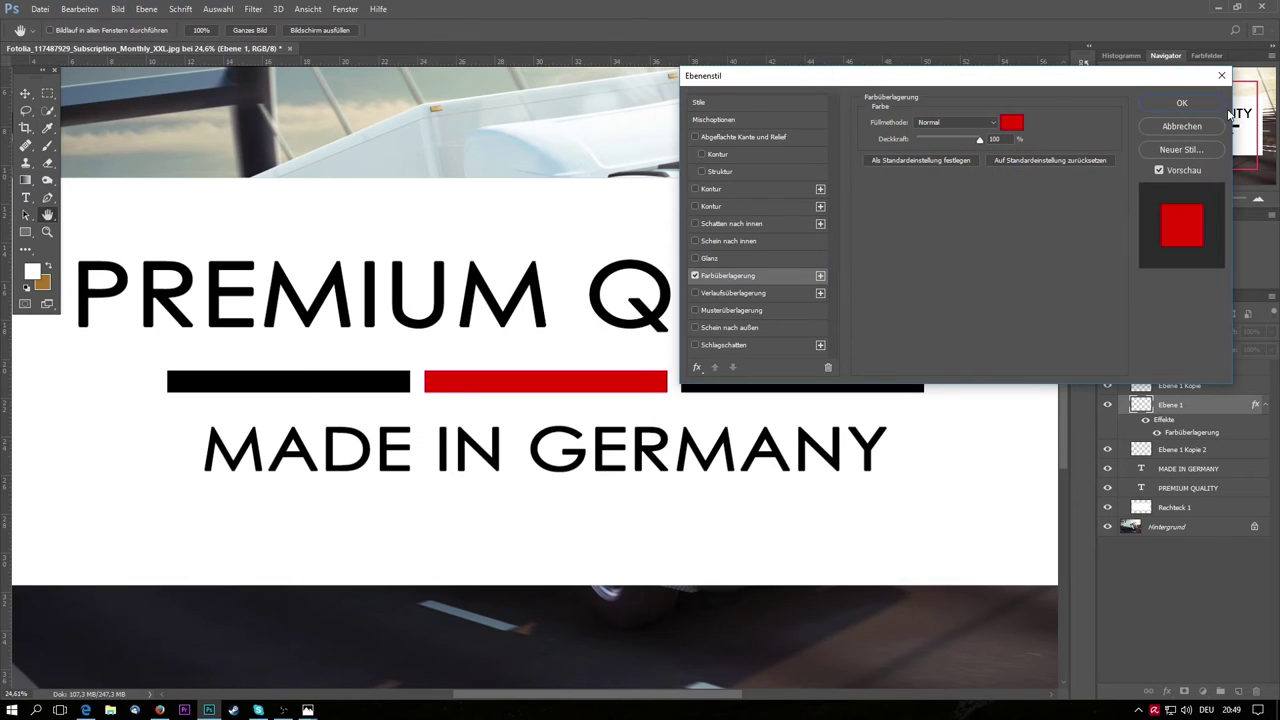
{"action": "left_click", "coordinate": [1200, 104]}
- Give the Ebene 1 Kopie bar a bright yellow fcff00 colour overlay
{"action": "left_click", "coordinate": [1148, 388]}
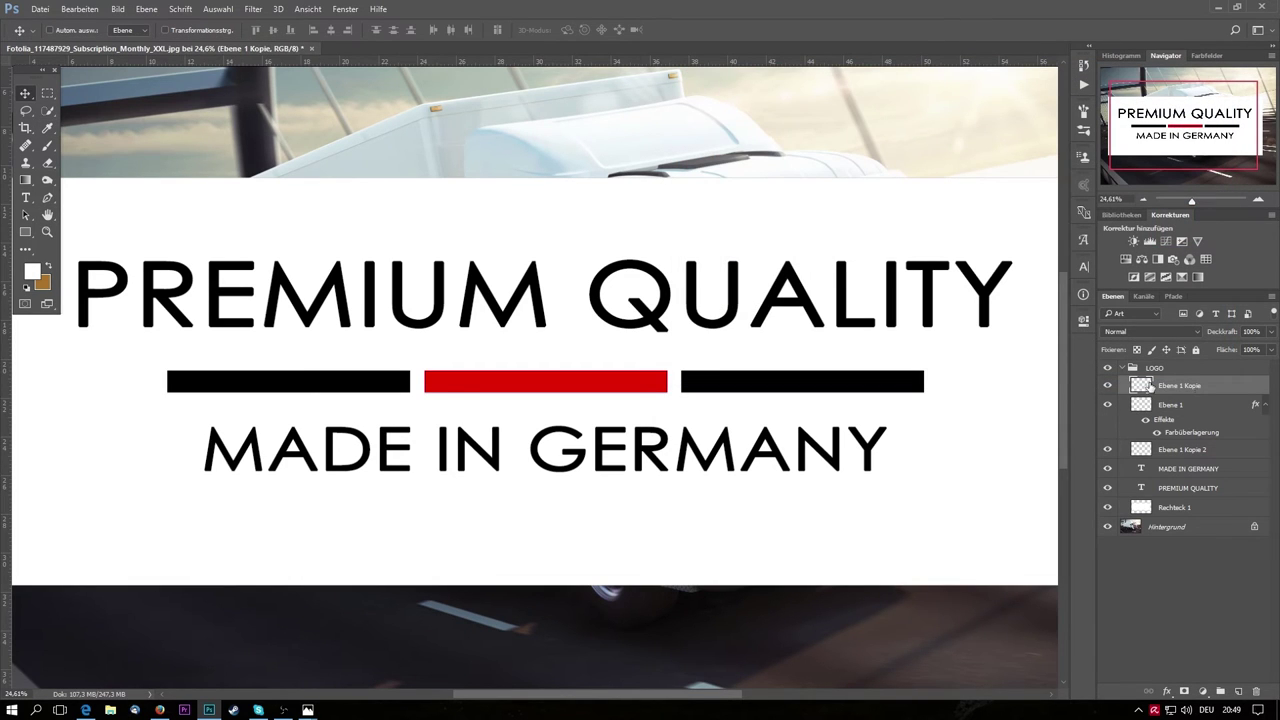
{"action": "double_click", "coordinate": [1219, 389]}
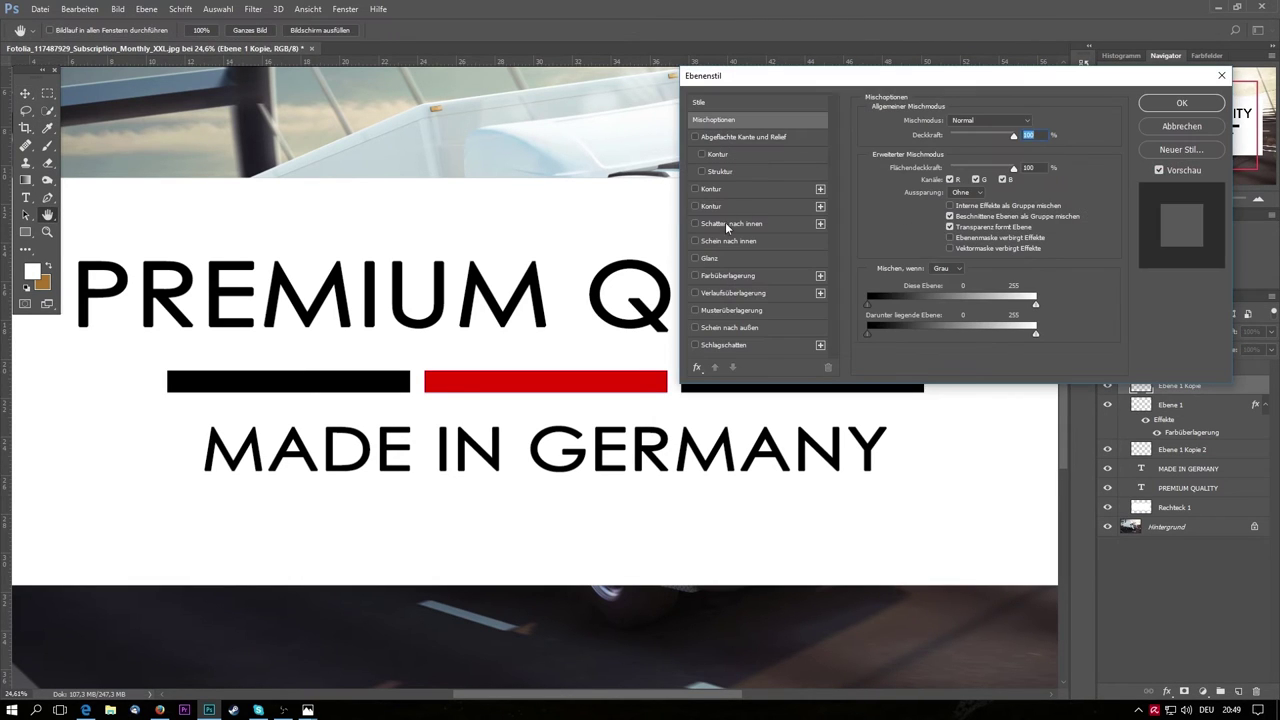
{"action": "left_click", "coordinate": [730, 275]}
{"action": "left_click", "coordinate": [1012, 122]}
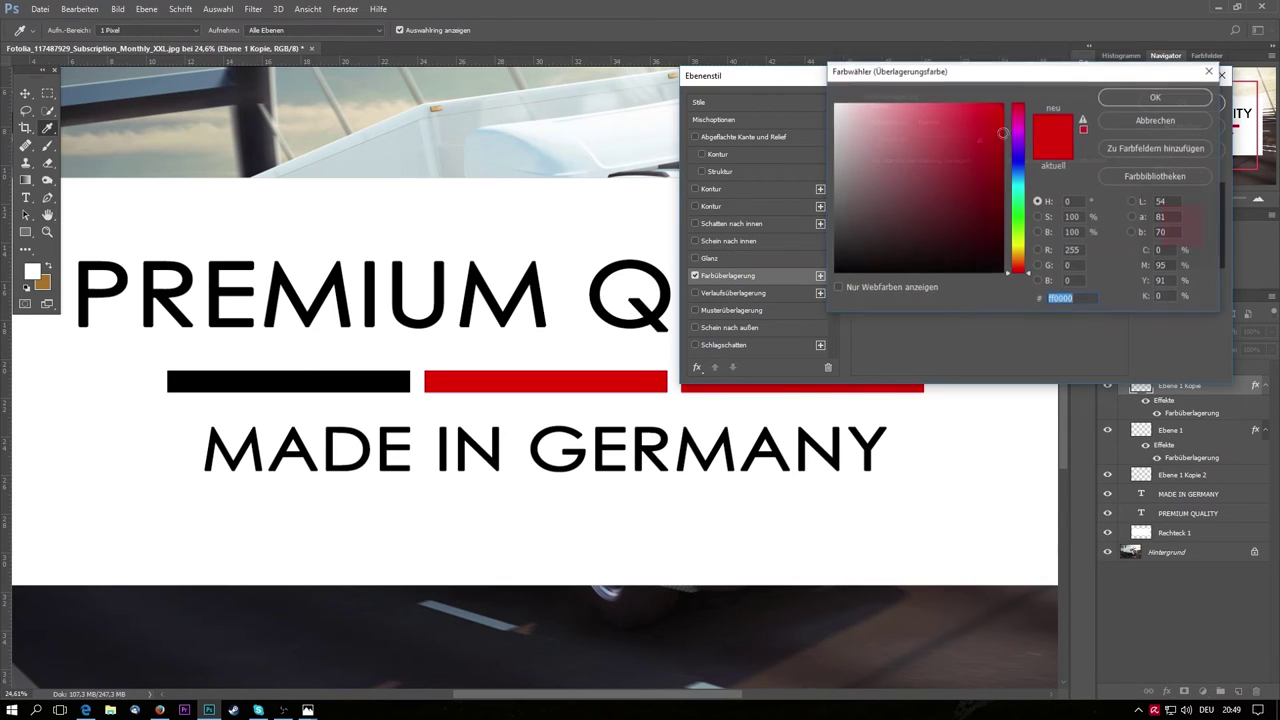
{"action": "left_click_drag", "start_coordinate": [1021, 250], "coordinate": [1020, 248]}
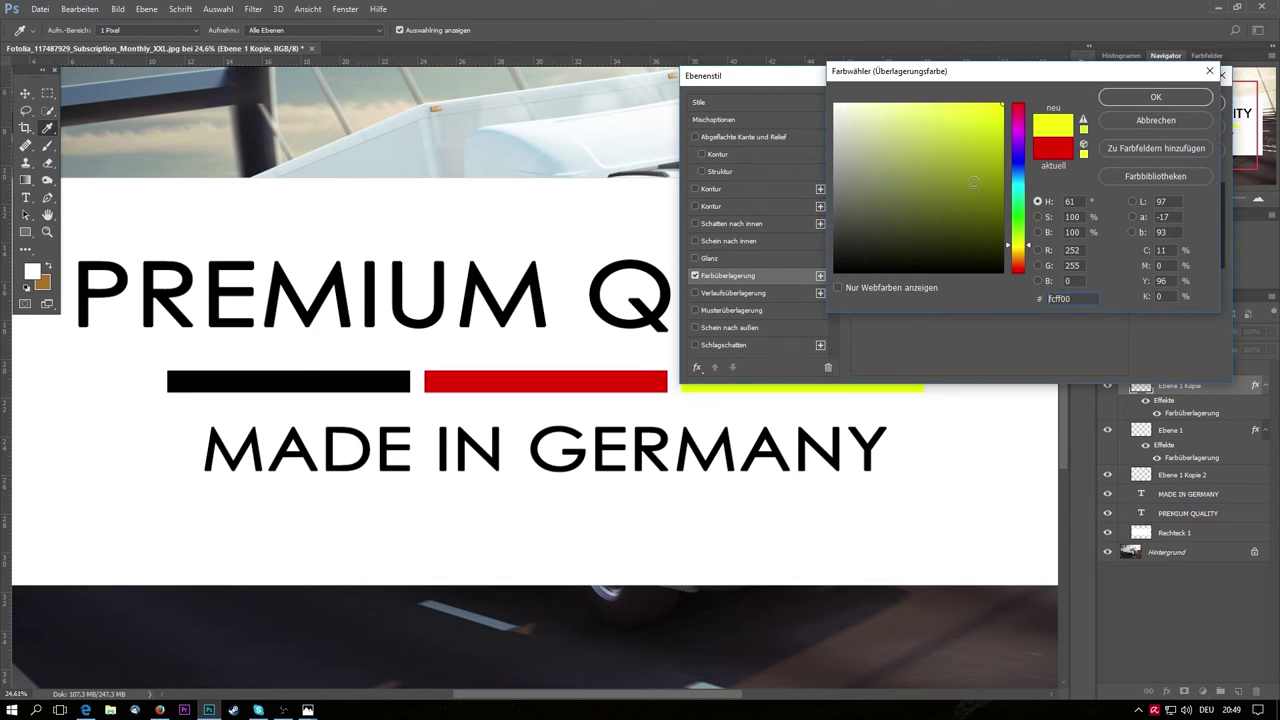
{"action": "mouse_move", "coordinate": [1040, 74]}
{"action": "left_mouse_down"}
{"action": "mouse_move", "coordinate": [943, 140]}
{"action": "mouse_move", "coordinate": [466, 143]}
{"action": "left_mouse_up"}
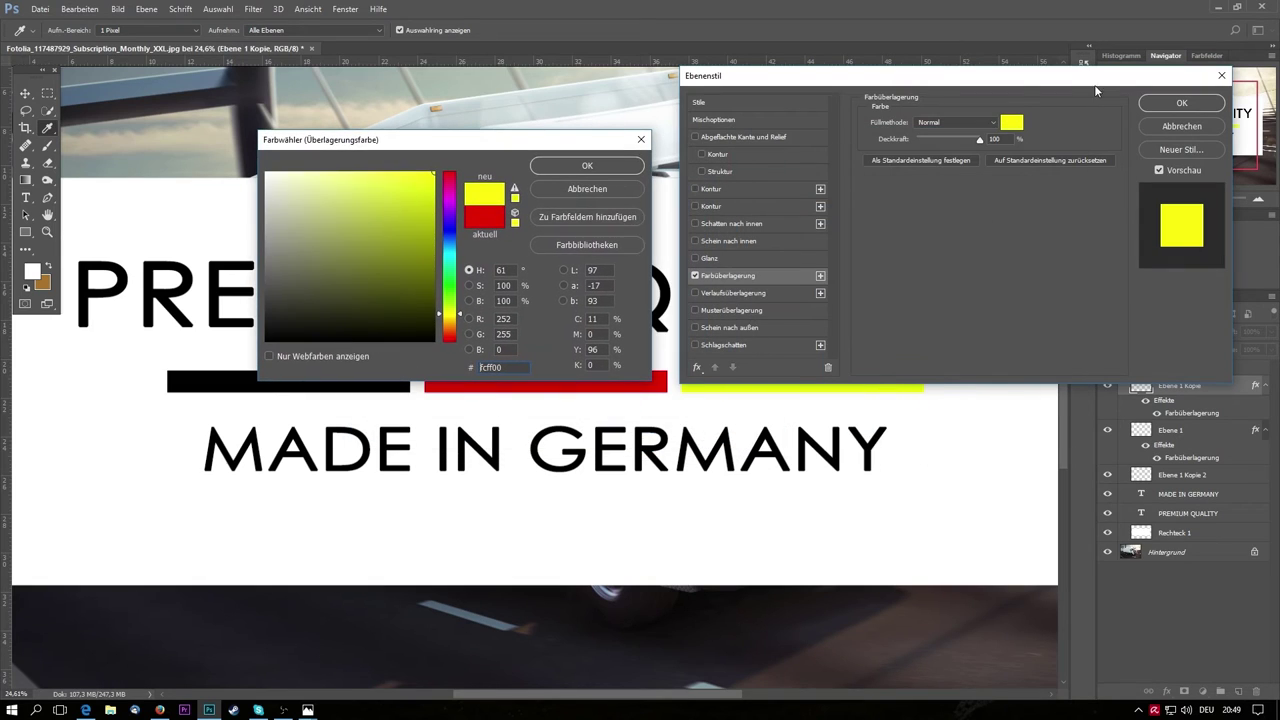
{"action": "left_click", "coordinate": [606, 166]}
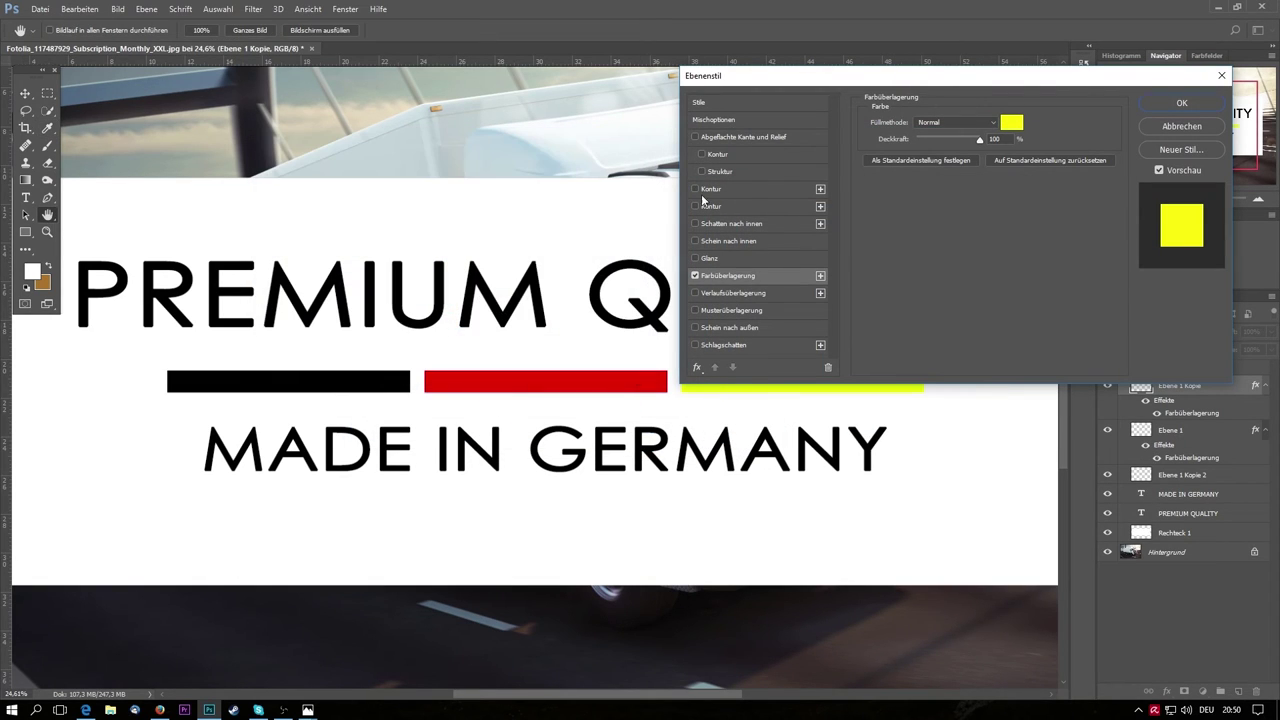
{"action": "left_click", "coordinate": [1196, 106]}
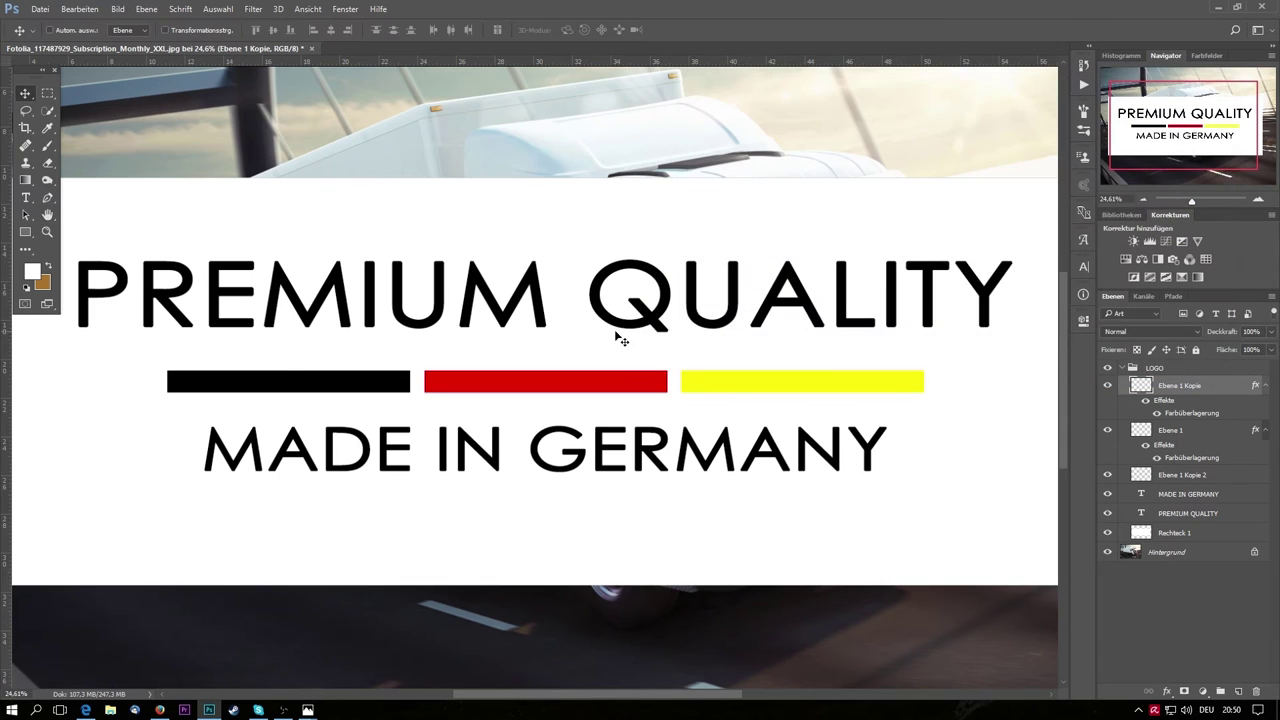
- Zoom with the scroll wheel to view the whole image
{"action": "scroll", "coordinate": [456, 343], "scroll_direction": "down", "scroll_amount": 1}
{"action": "scroll", "coordinate": [456, 343], "scroll_direction": "down", "scroll_amount": 3}
{"action": "scroll", "coordinate": [456, 343], "scroll_direction": "down", "scroll_amount": 1}
{"action": "scroll", "coordinate": [460, 338], "scroll_direction": "up", "scroll_amount": 2}
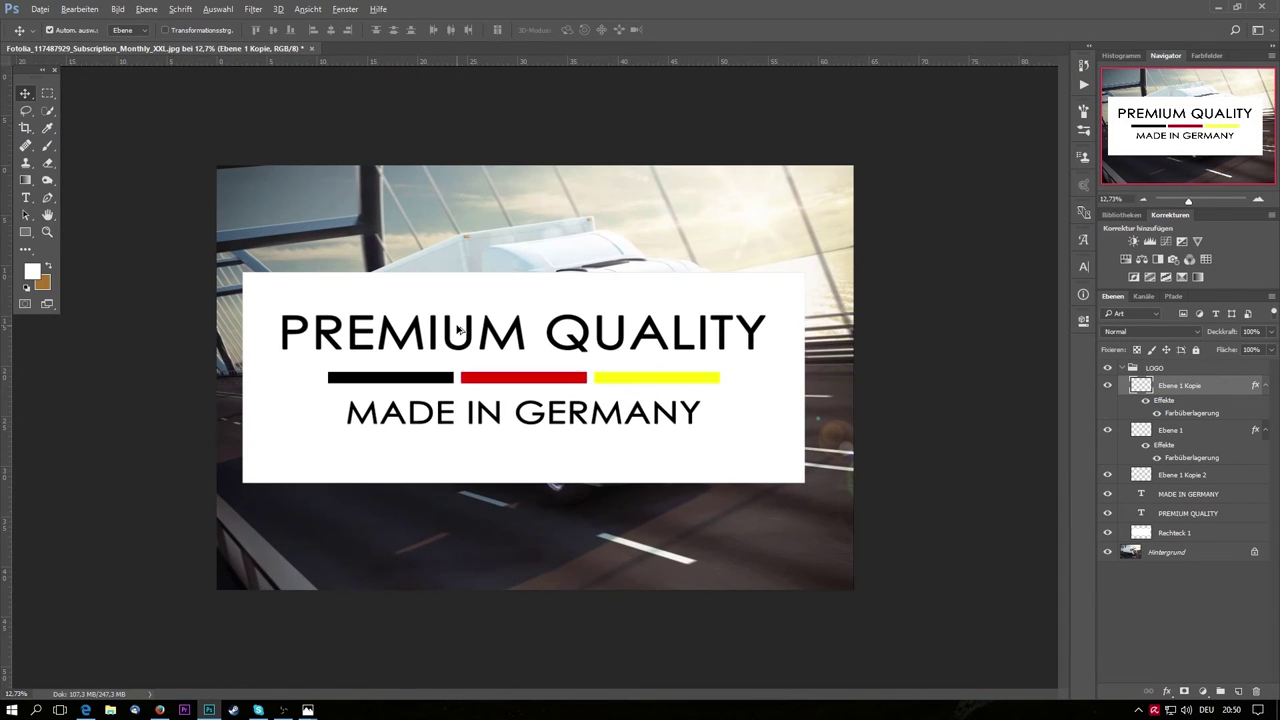
{"action": "scroll", "coordinate": [462, 333], "scroll_direction": "up", "scroll_amount": 2}
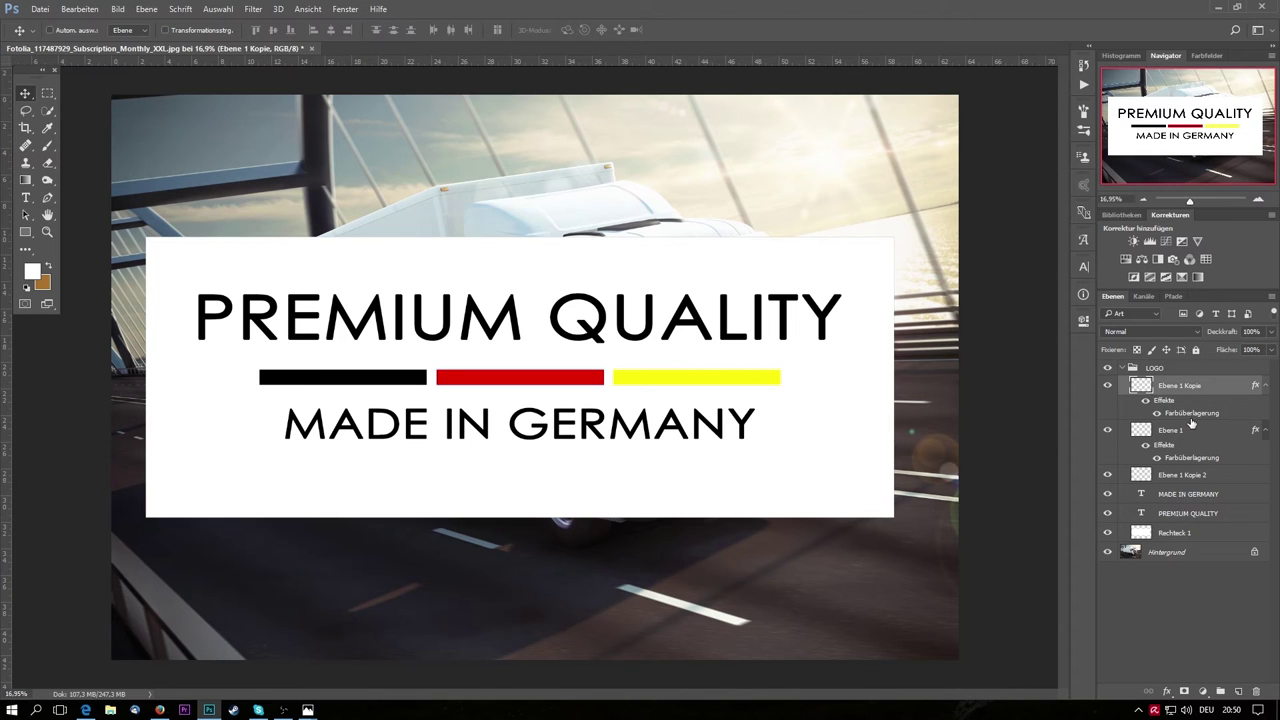
- Change the yellow bar's Farbüberlagerung colour to the paler yellow #e9d657 and apply it
{"action": "double_click", "coordinate": [1192, 413]}
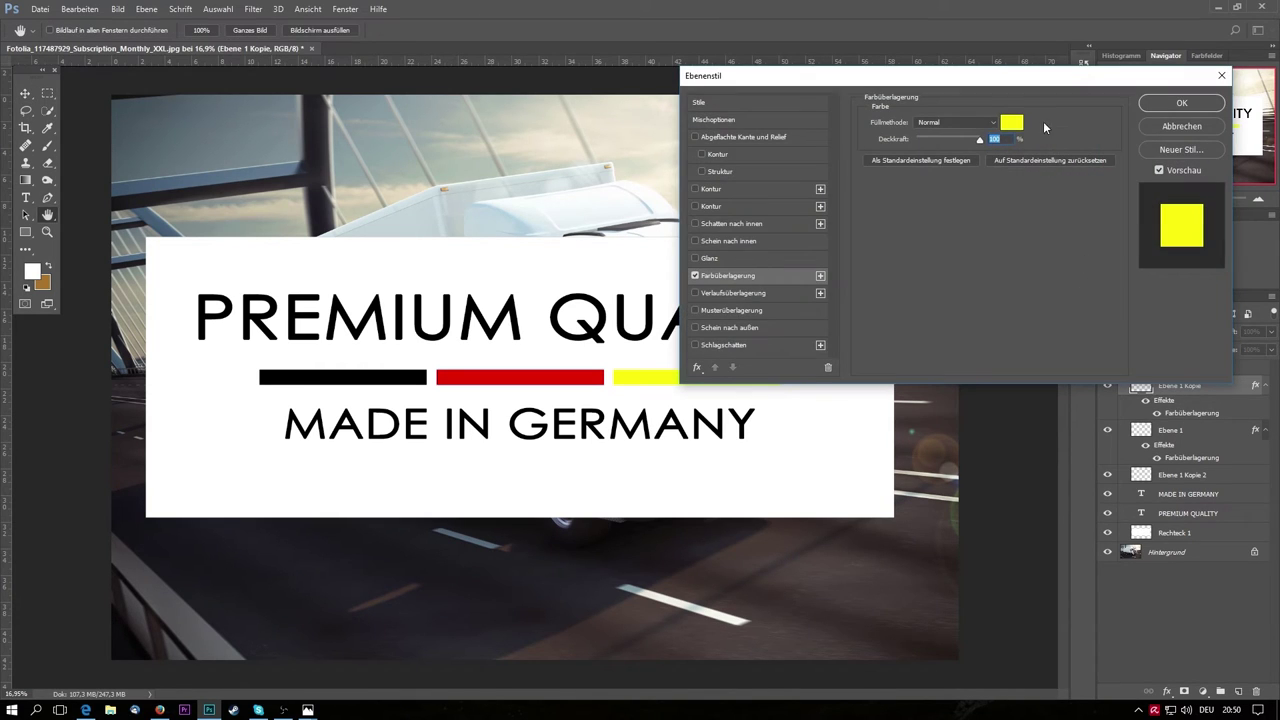
{"action": "left_click", "coordinate": [1011, 122]}
{"action": "left_click_drag", "start_coordinate": [445, 150], "coordinate": [537, 51]}
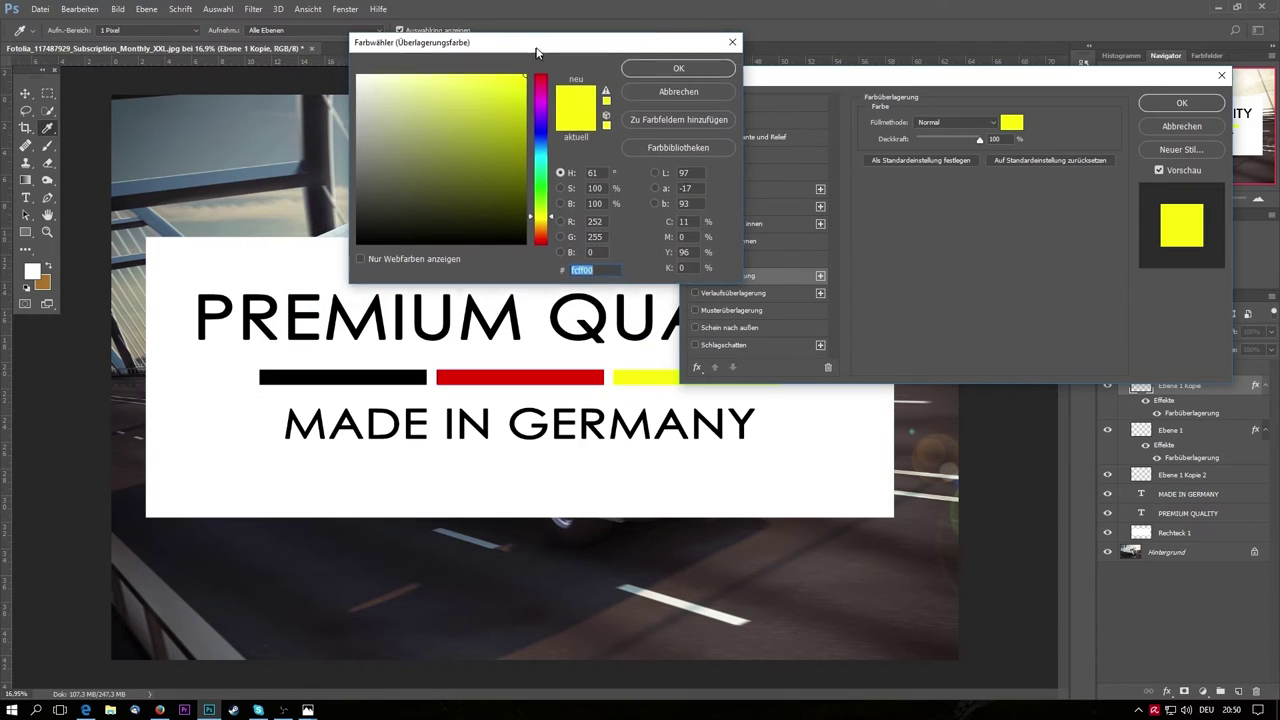
{"action": "left_click", "coordinate": [506, 105]}
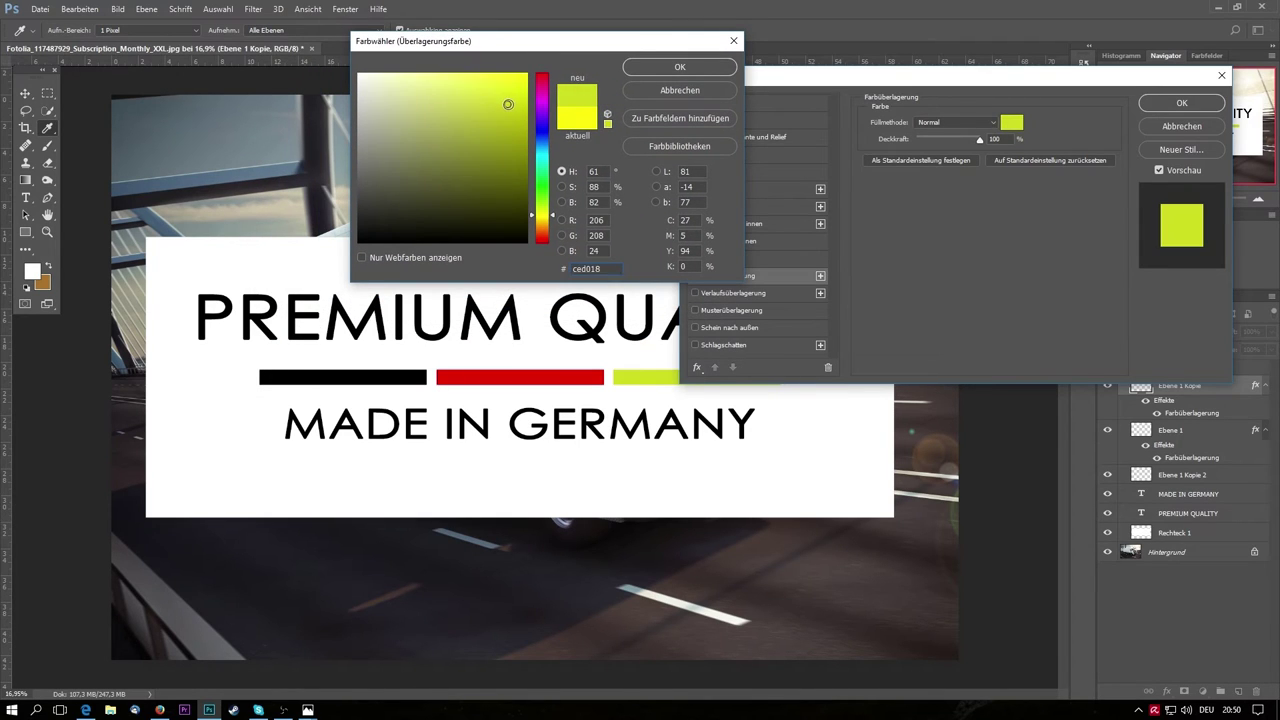
{"action": "left_click", "coordinate": [512, 93]}
{"action": "left_click", "coordinate": [549, 218]}
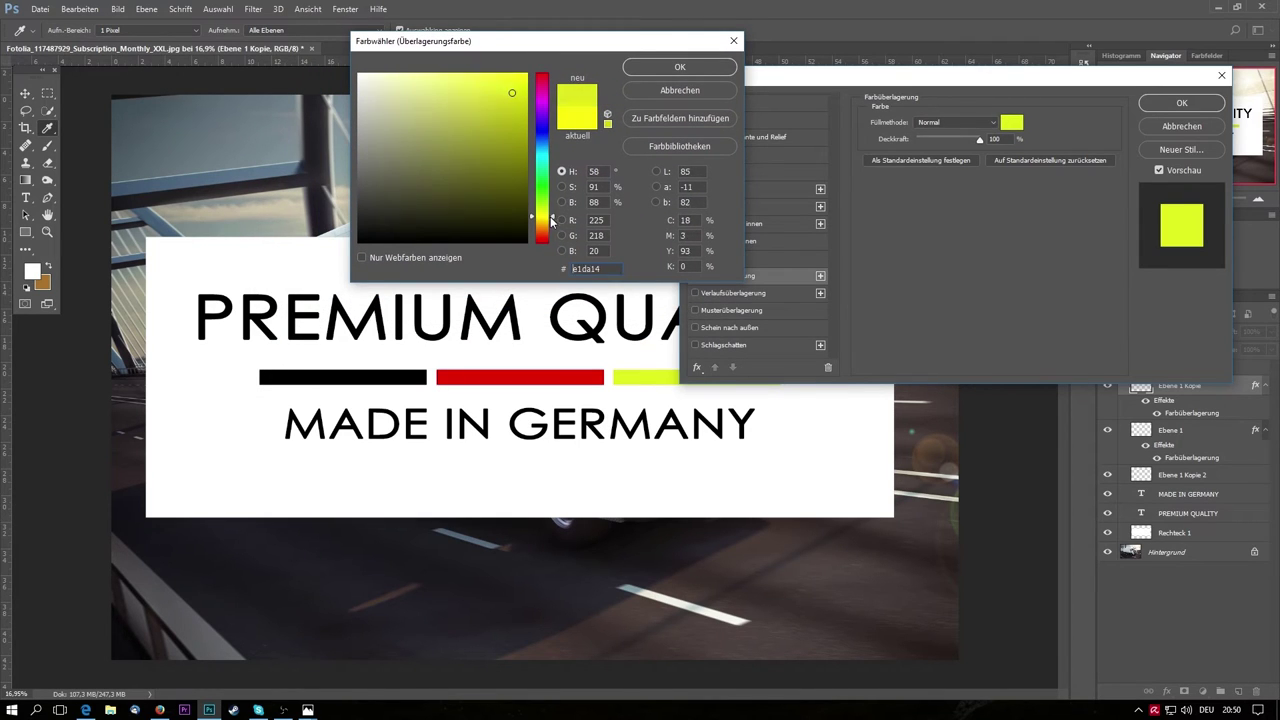
{"action": "left_click_drag", "start_coordinate": [508, 93], "coordinate": [467, 91]}
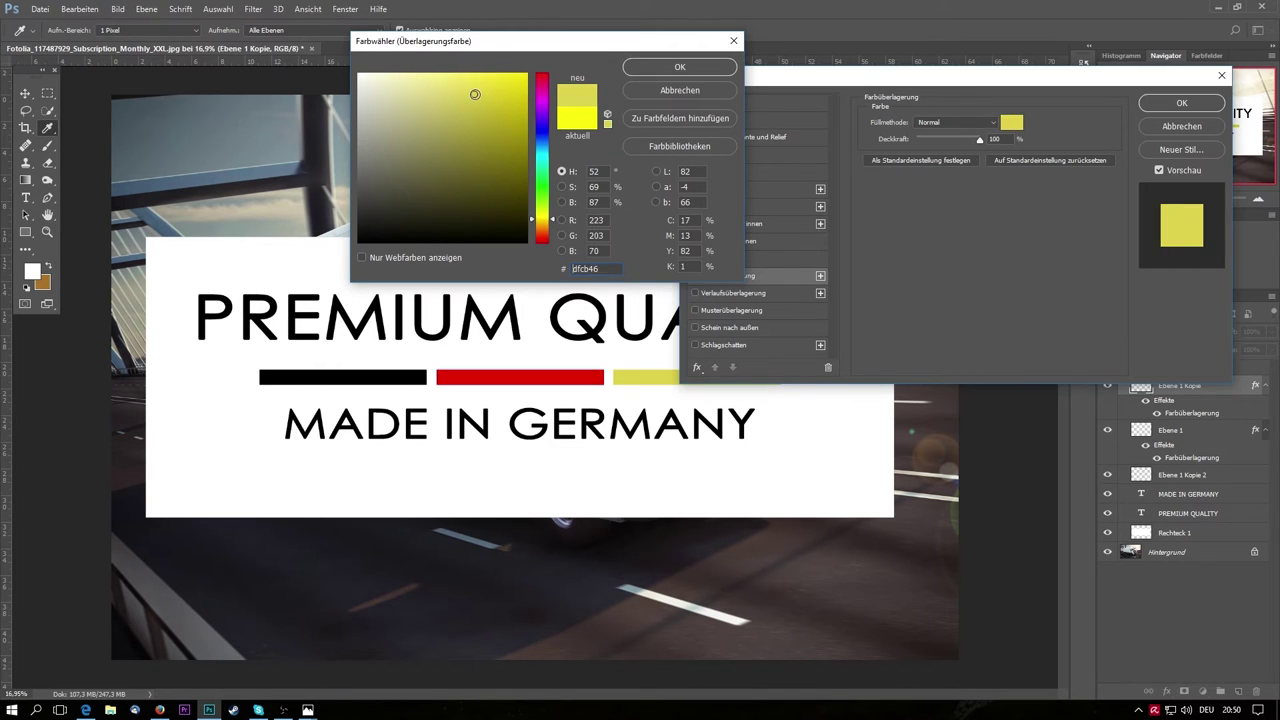
{"action": "left_click_drag", "start_coordinate": [467, 91], "coordinate": [464, 88]}
{"action": "left_click", "coordinate": [452, 81]}
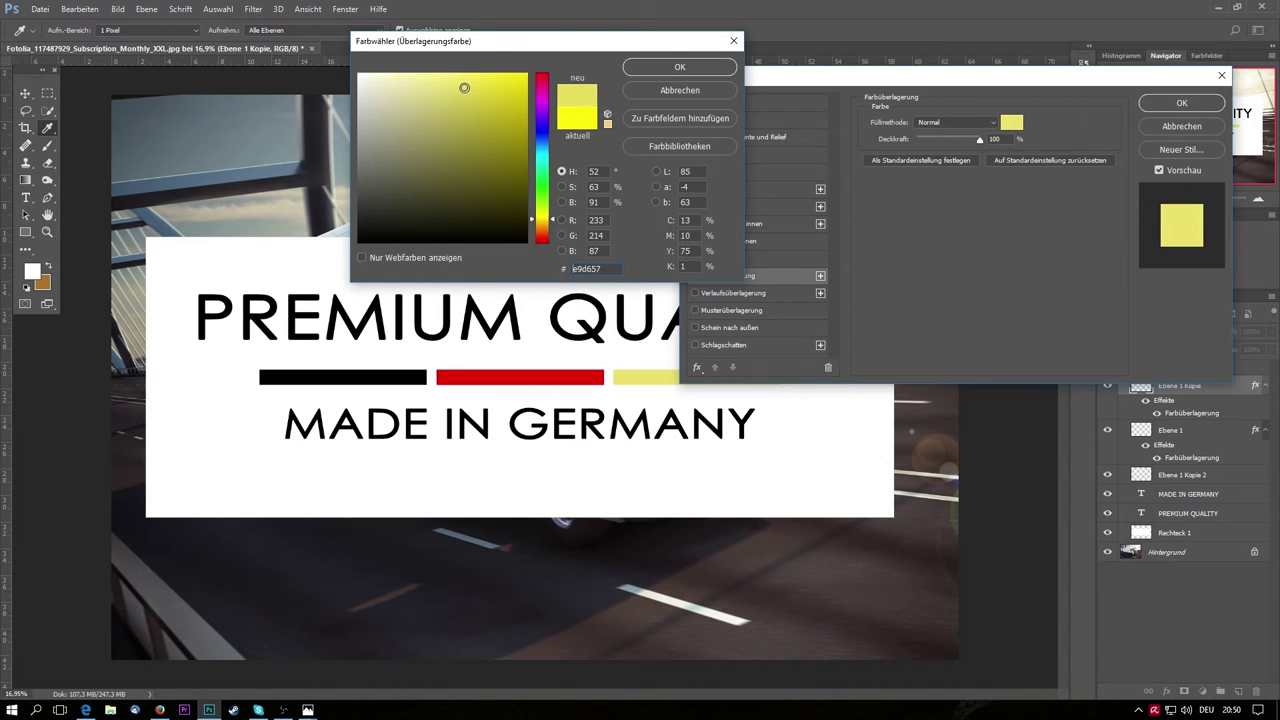
{"action": "left_click", "coordinate": [724, 70]}
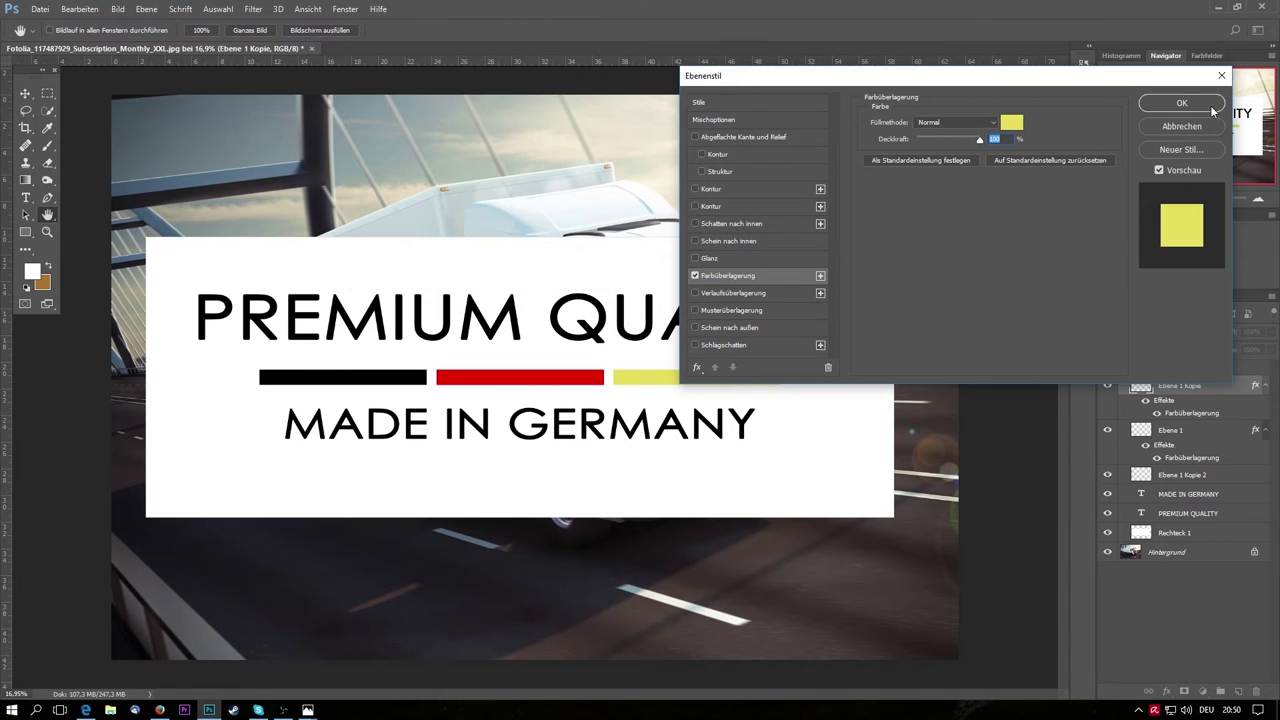
{"action": "left_click", "coordinate": [1212, 108]}
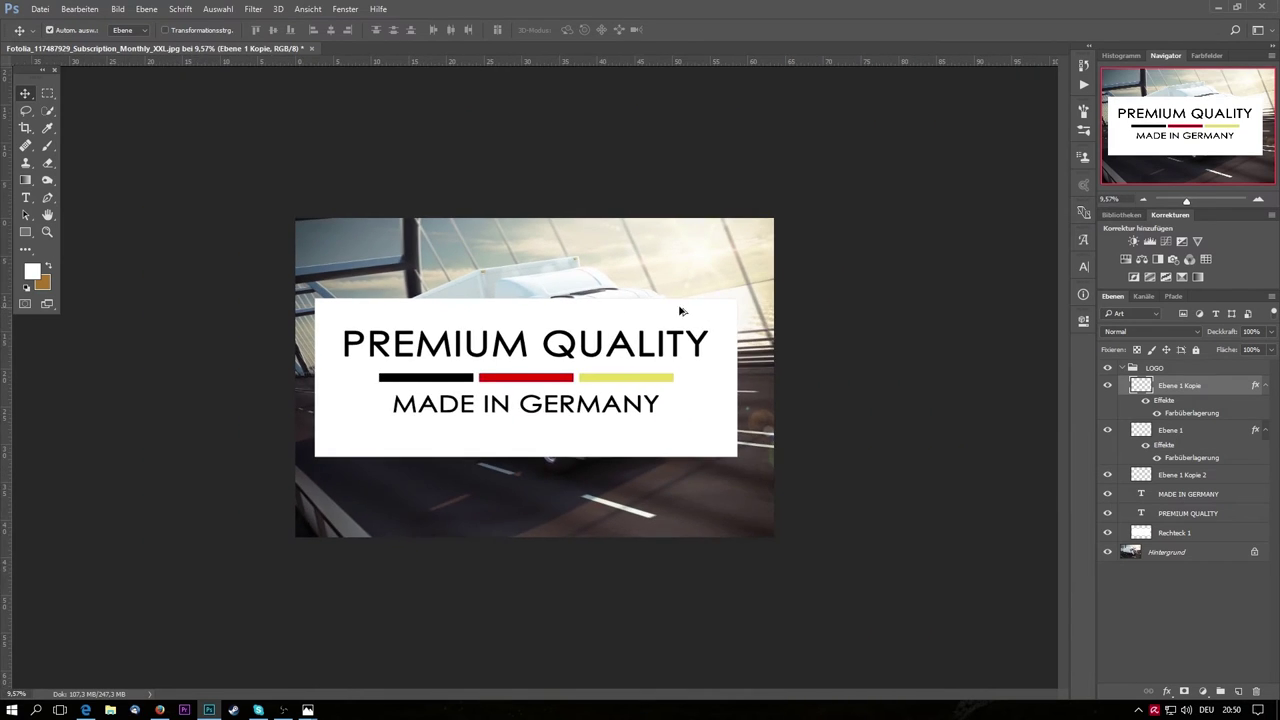
- Marquee-select a rectangle around the logo's text and bars, then add empty layer Ebene 2
{"action": "key", "text": "ctrl+0"}
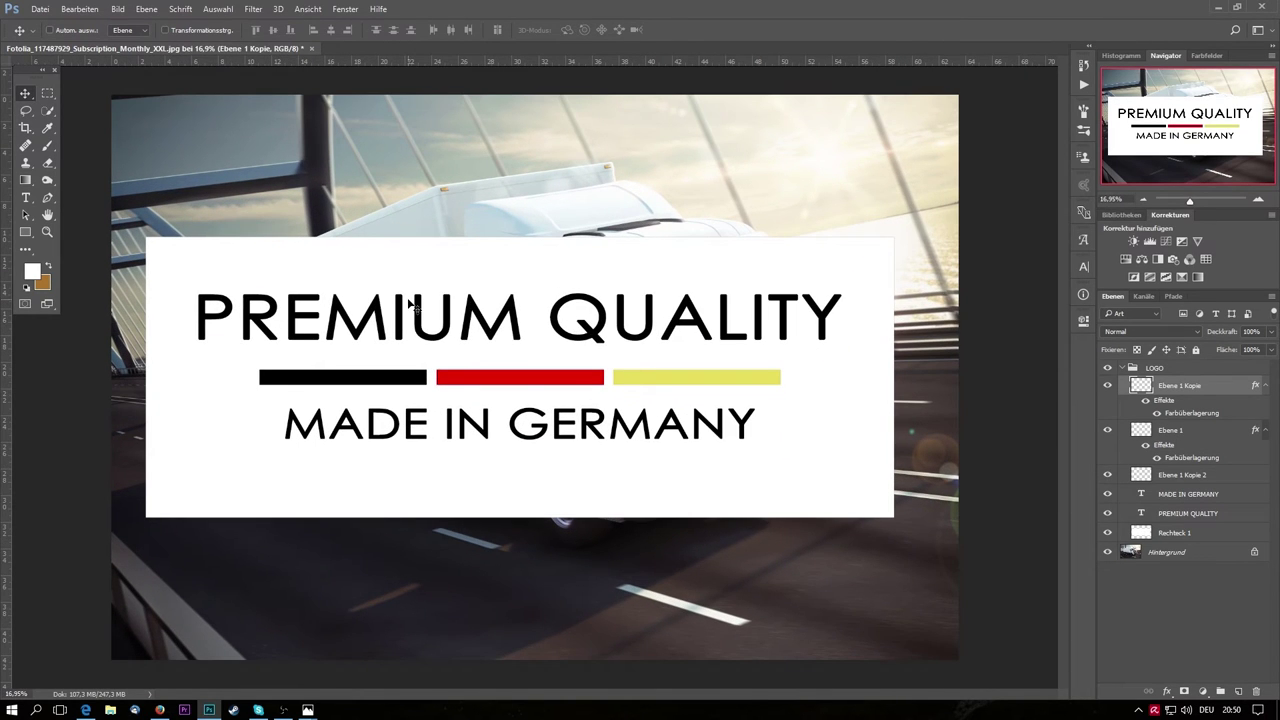
{"action": "scroll", "coordinate": [410, 305], "scroll_direction": "up", "scroll_amount": 1}
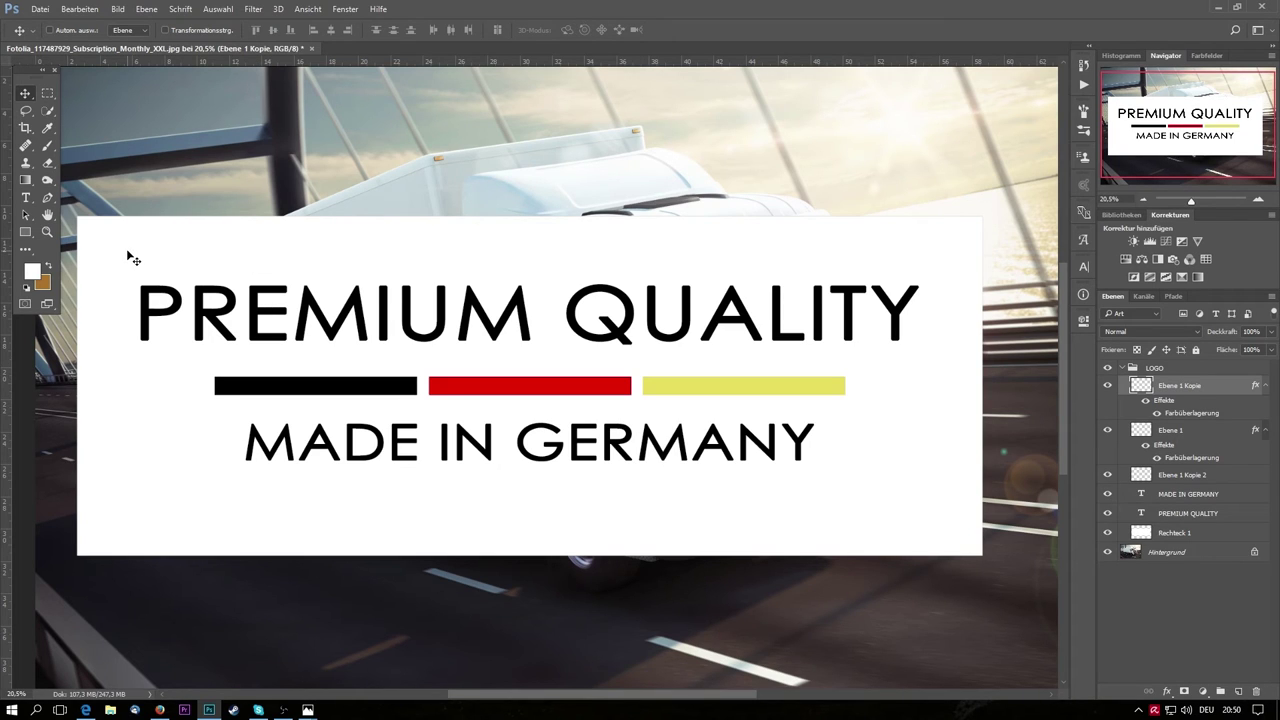
{"action": "key", "text": "m"}
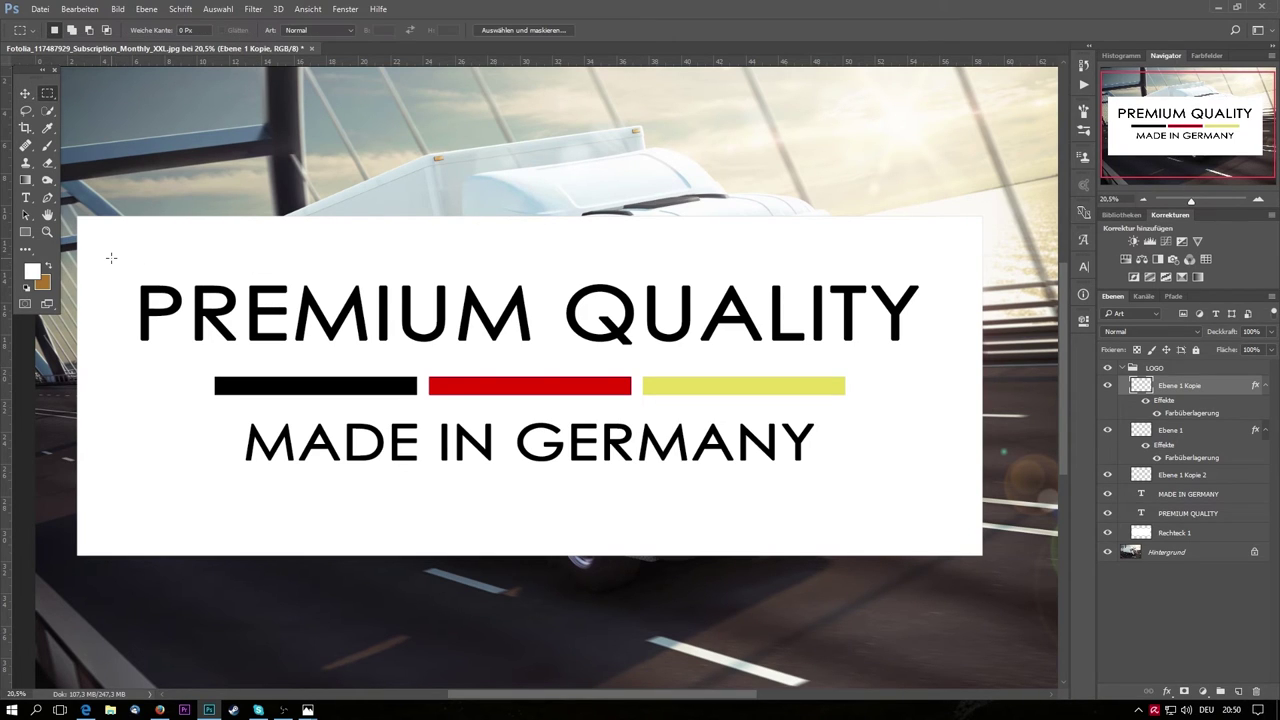
{"action": "left_click_drag", "start_coordinate": [111, 258], "coordinate": [943, 496]}
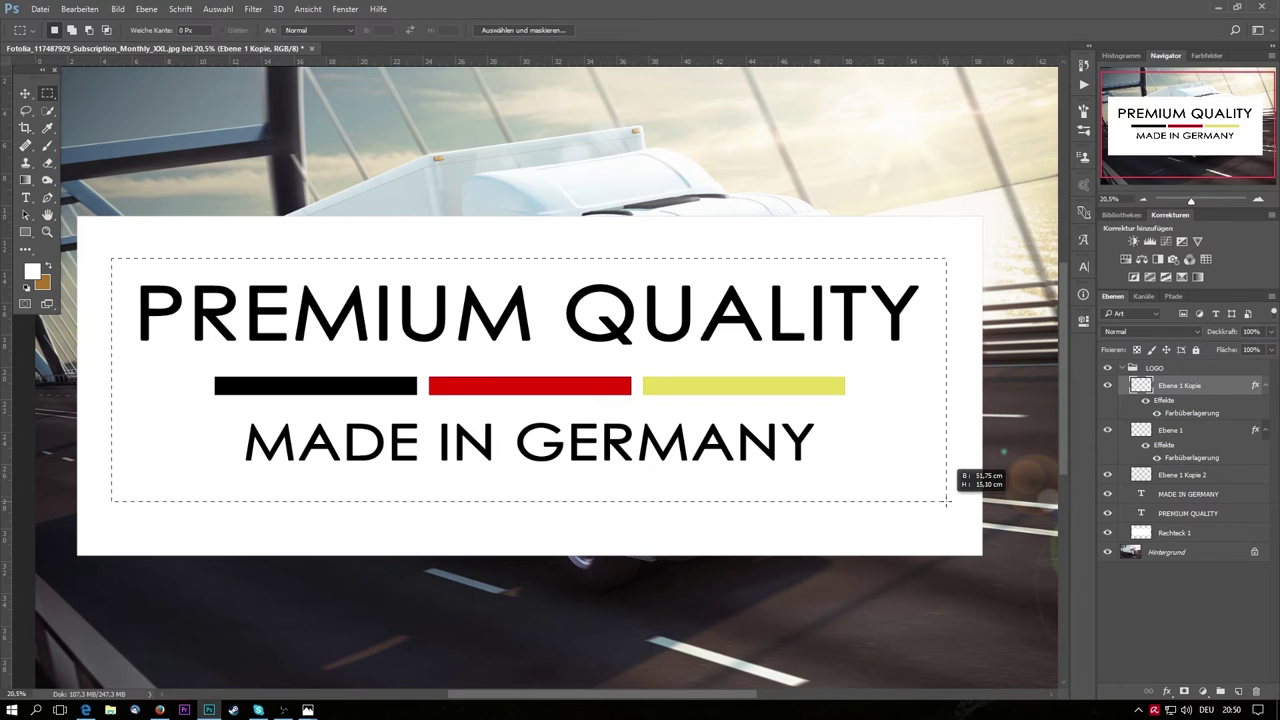
{"action": "left_click_drag", "start_coordinate": [943, 496], "coordinate": [947, 502]}
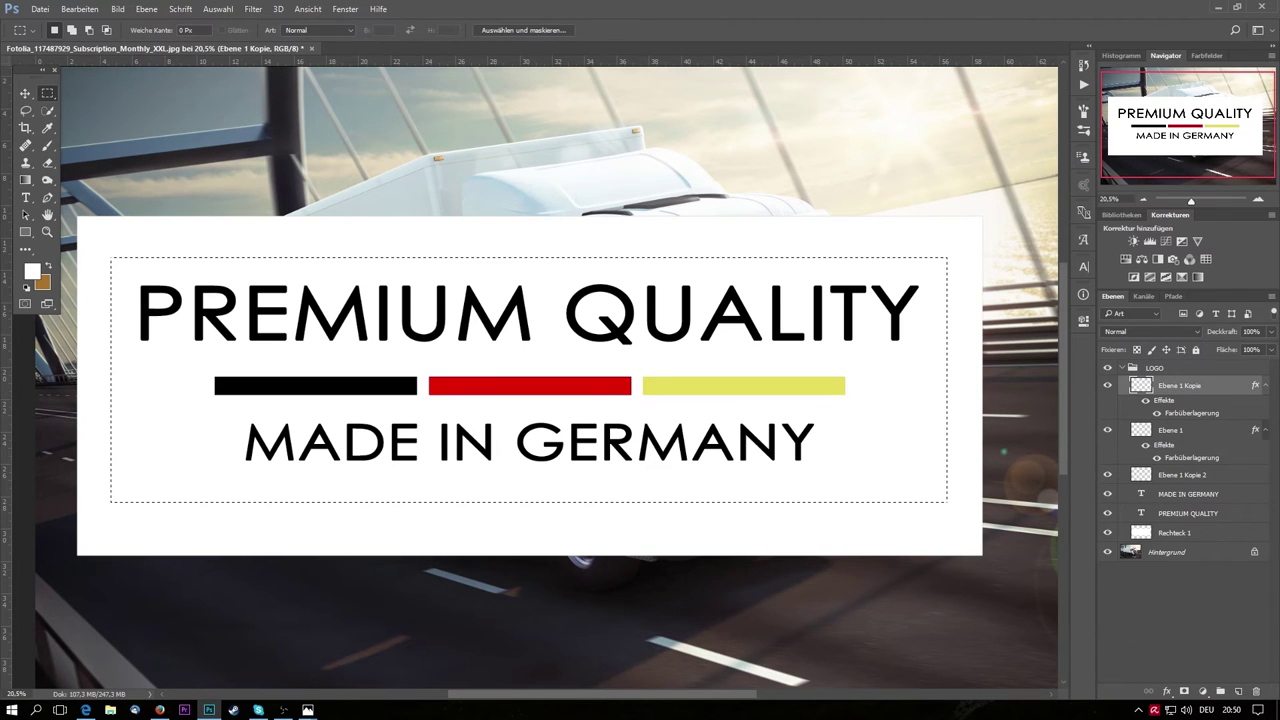
{"action": "left_click", "coordinate": [1238, 691]}
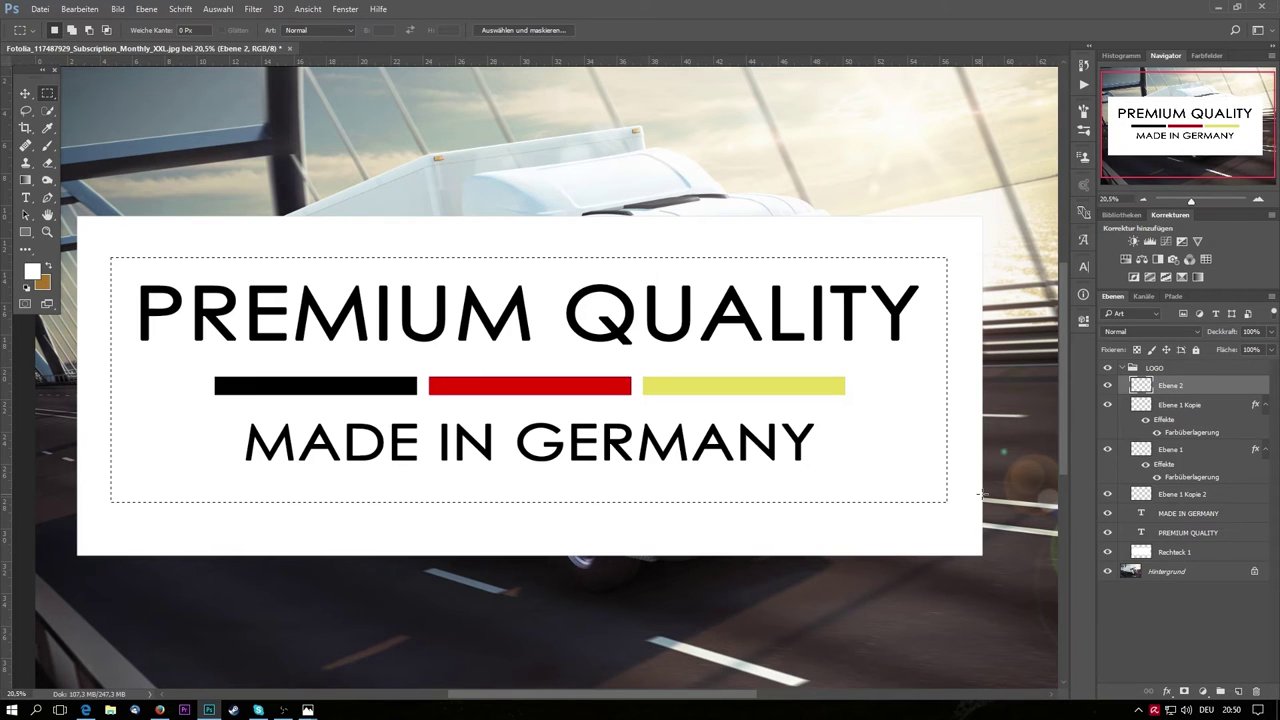
{"action": "key", "text": "i"}
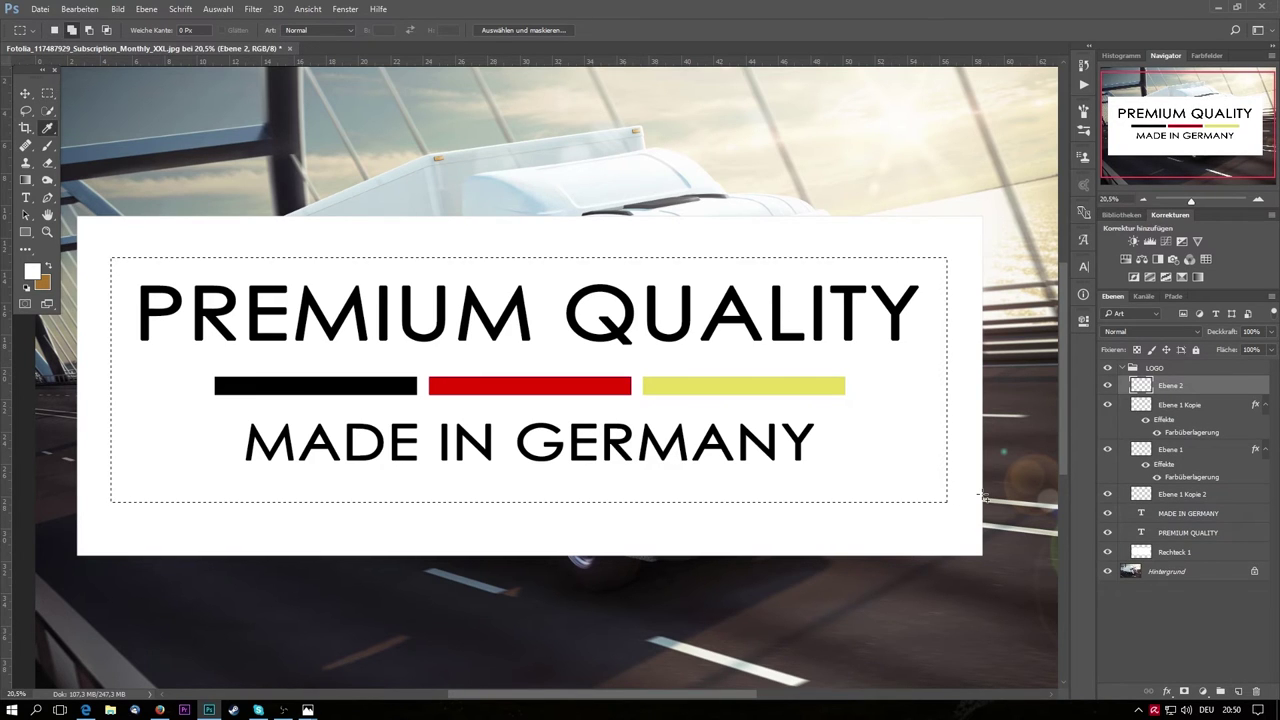
{"action": "key", "text": "shift+F5"}
- Fill the selection with black on Ebene 2 and contract the selection by 10 pixels
{"action": "left_click", "coordinate": [936, 190]}
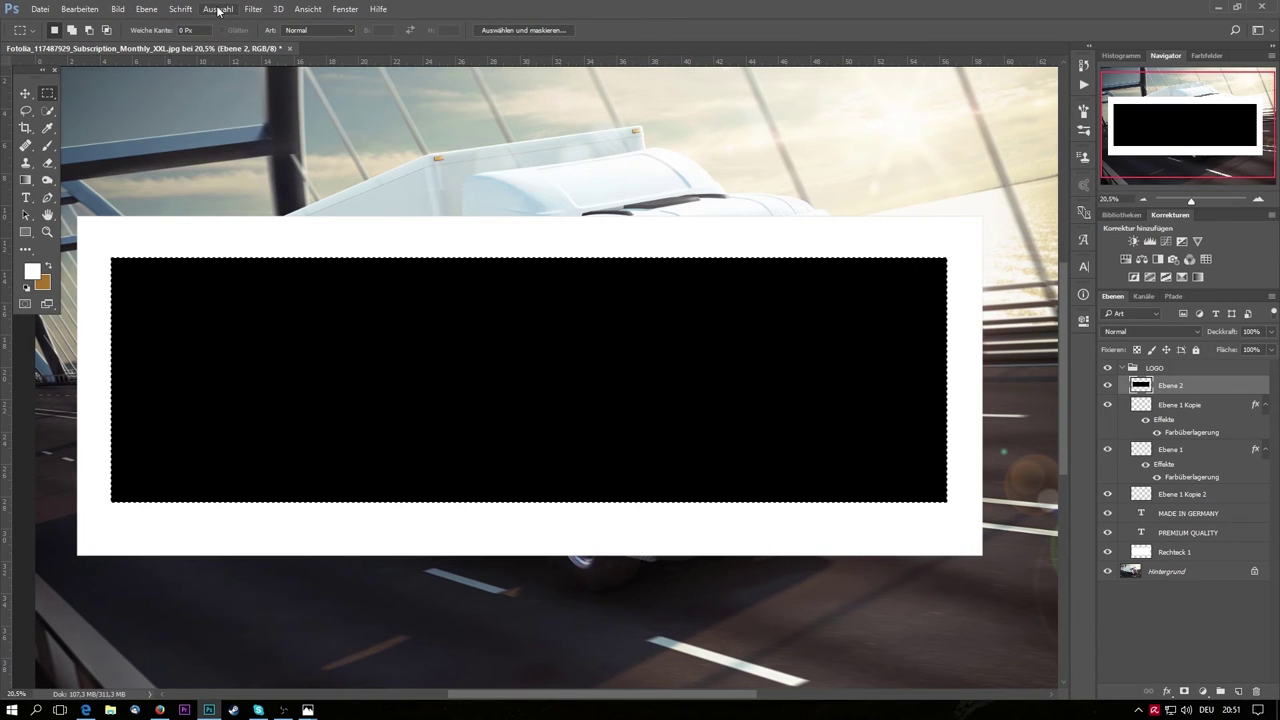
{"action": "left_click", "coordinate": [218, 10]}
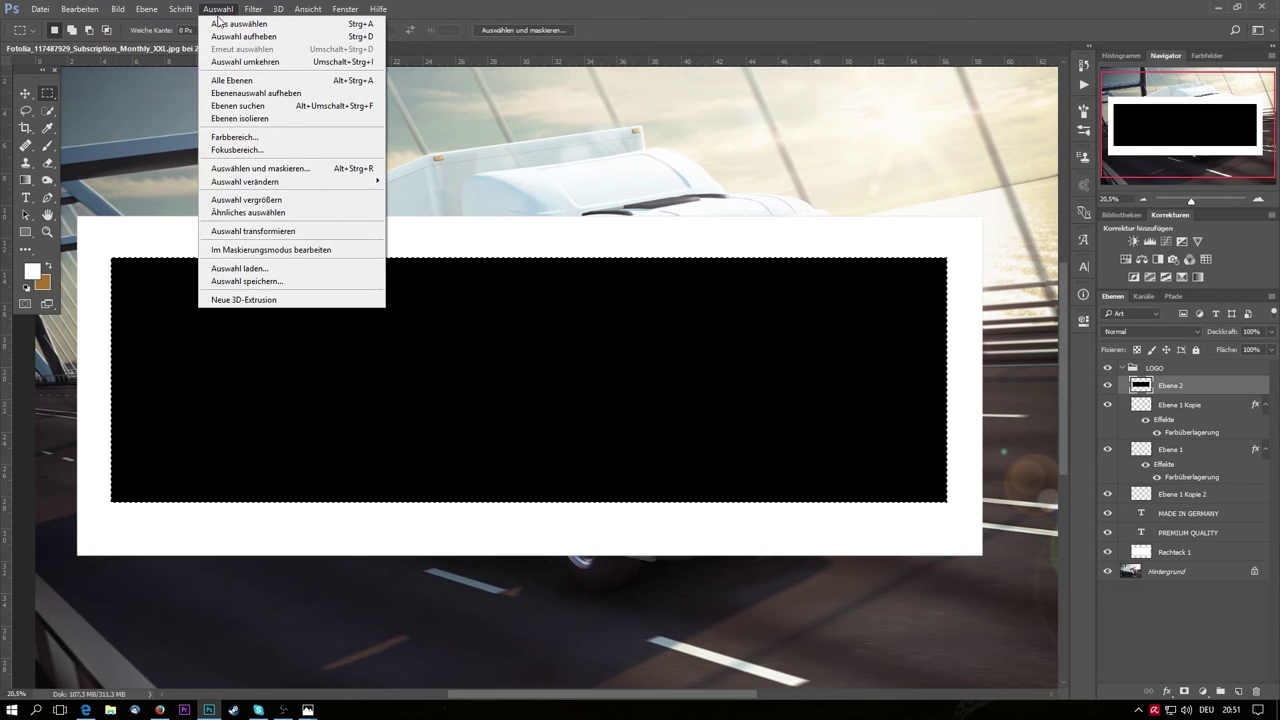
{"action": "mouse_move", "coordinate": [245, 182]}
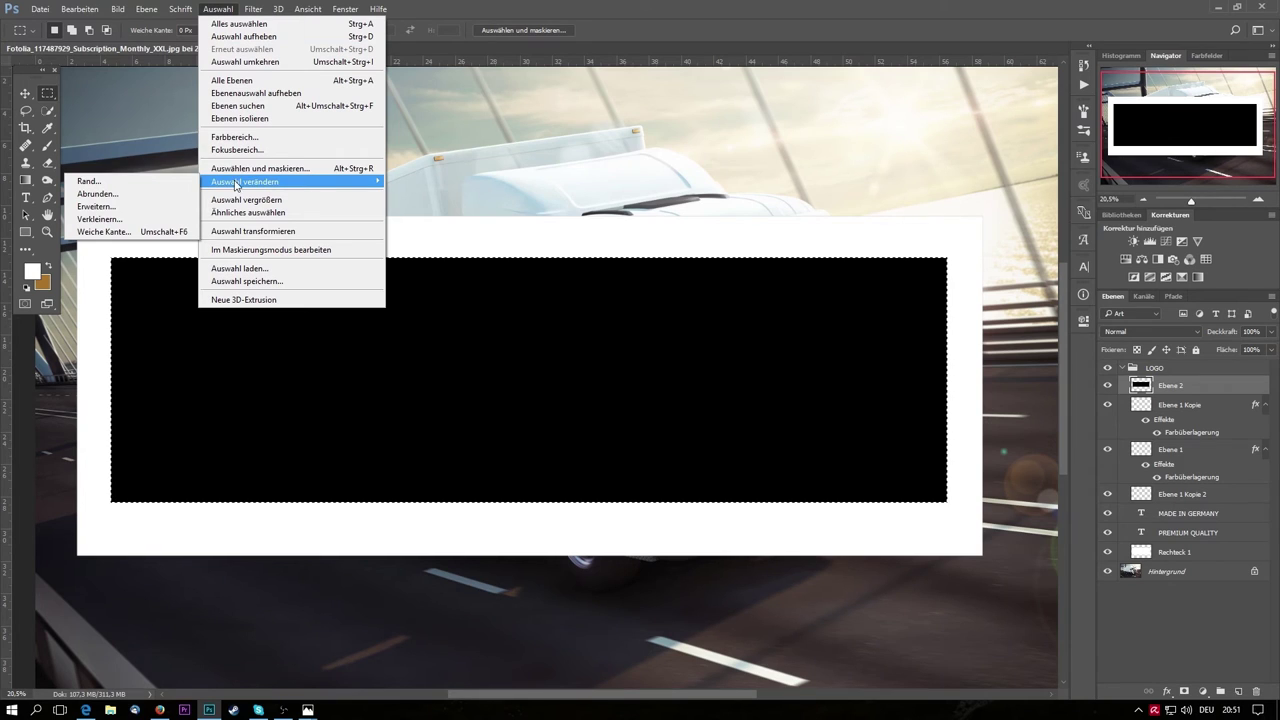
{"action": "left_click", "coordinate": [144, 219]}
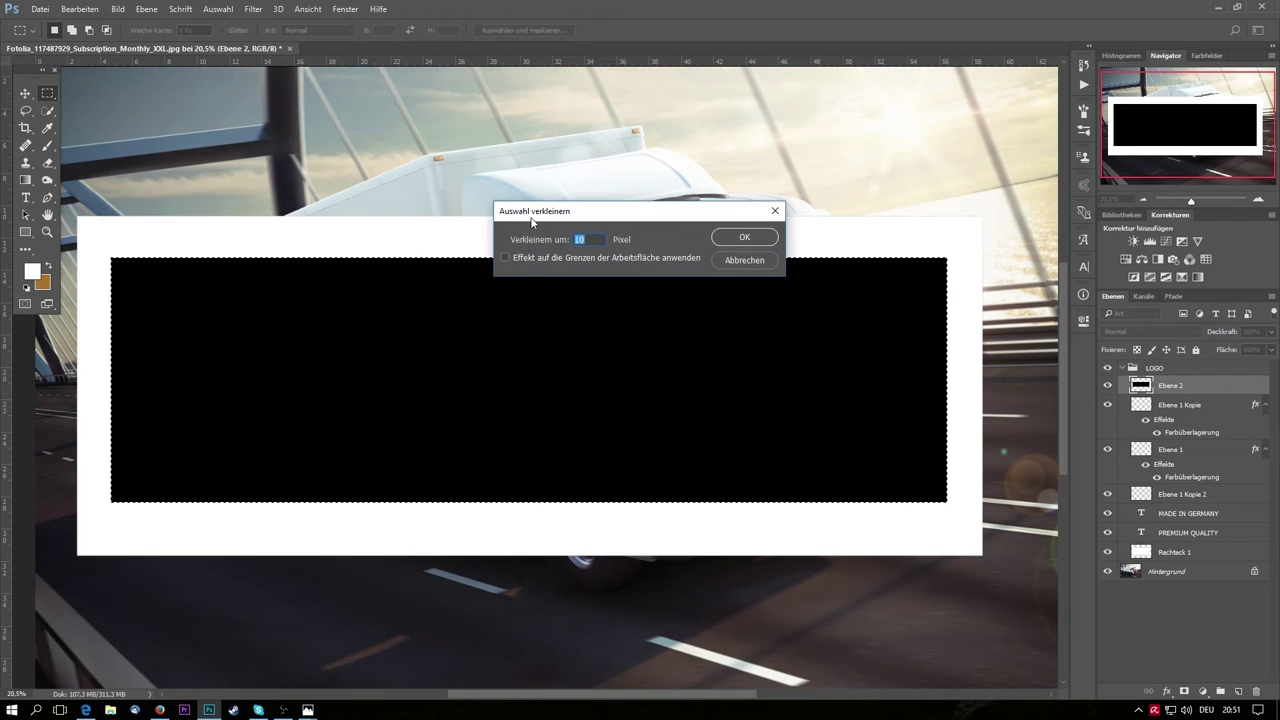
{"action": "left_click", "coordinate": [757, 245]}
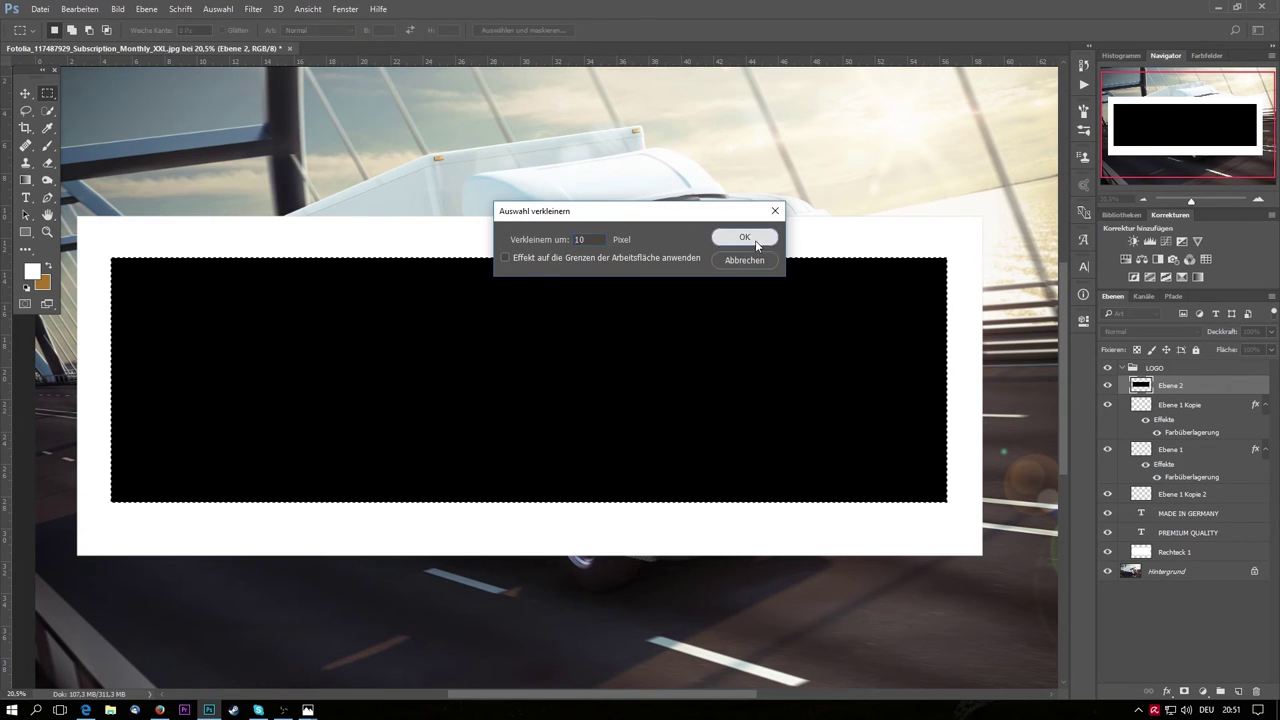
- Contract the selection twice more, by 30 pixels each time
{"action": "left_click", "coordinate": [219, 9]}
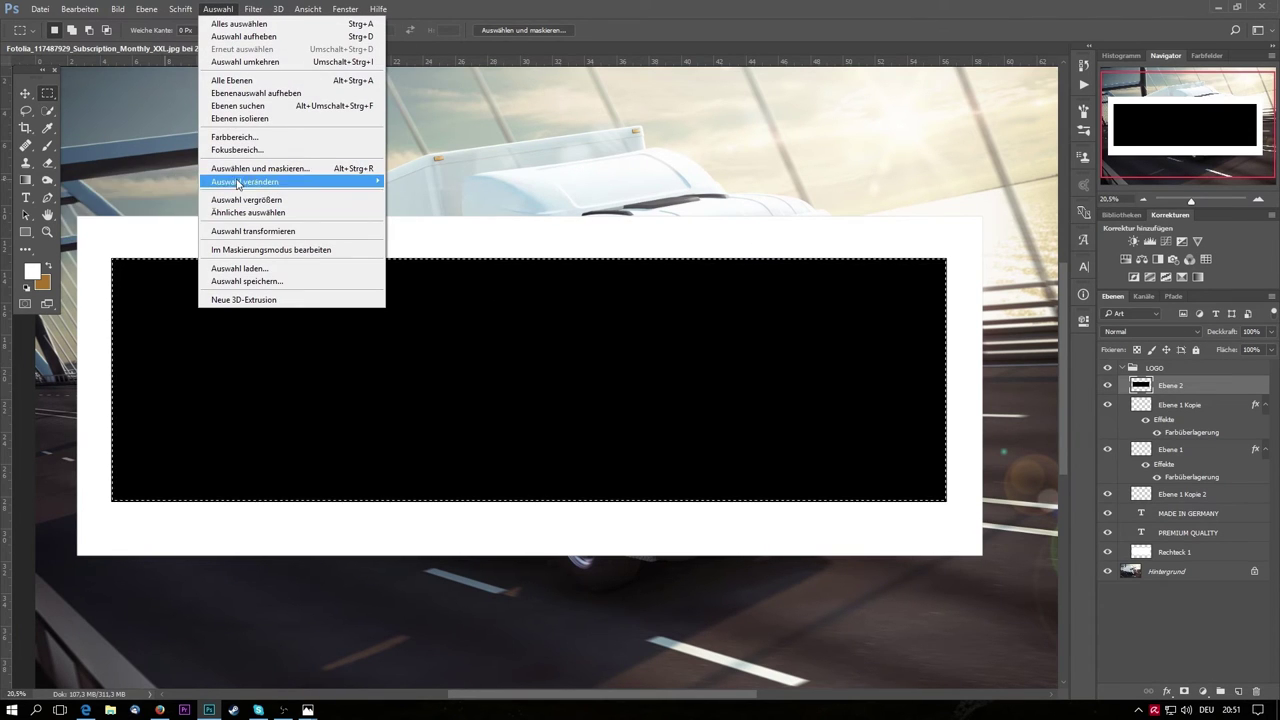
{"action": "left_click", "coordinate": [120, 218]}
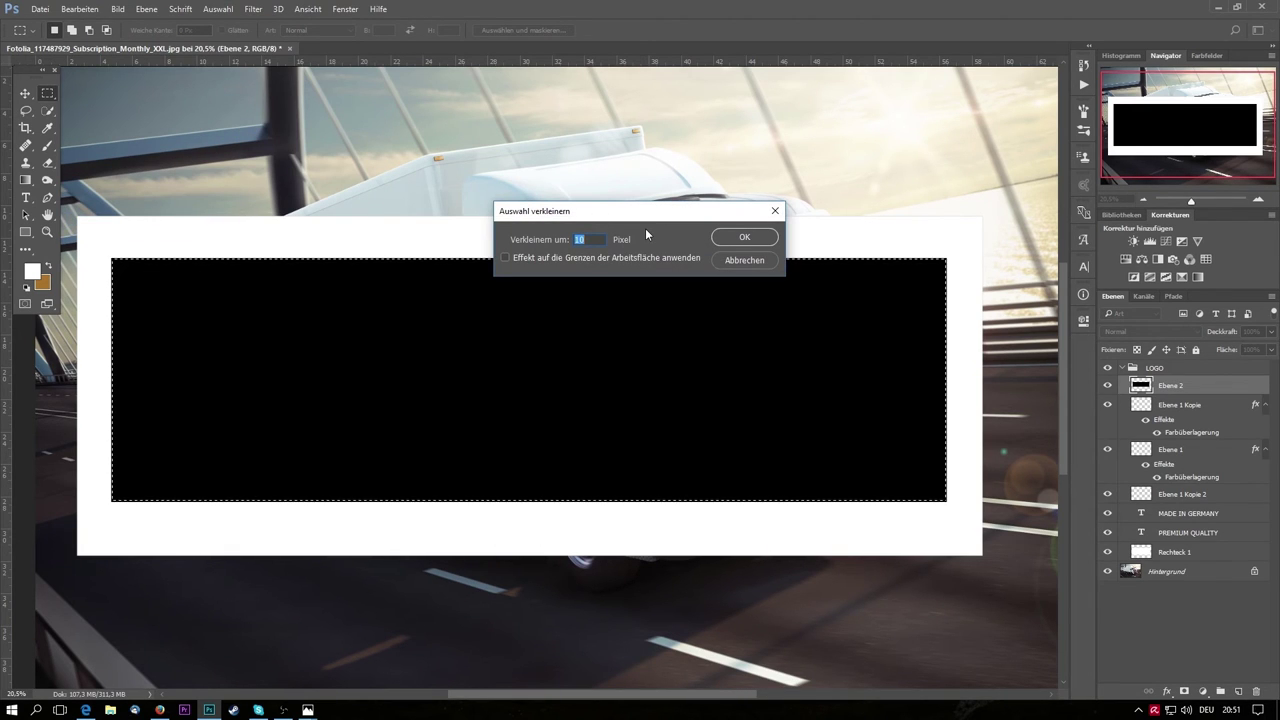
{"action": "type", "text": "30"}
{"action": "key", "text": "Return"}
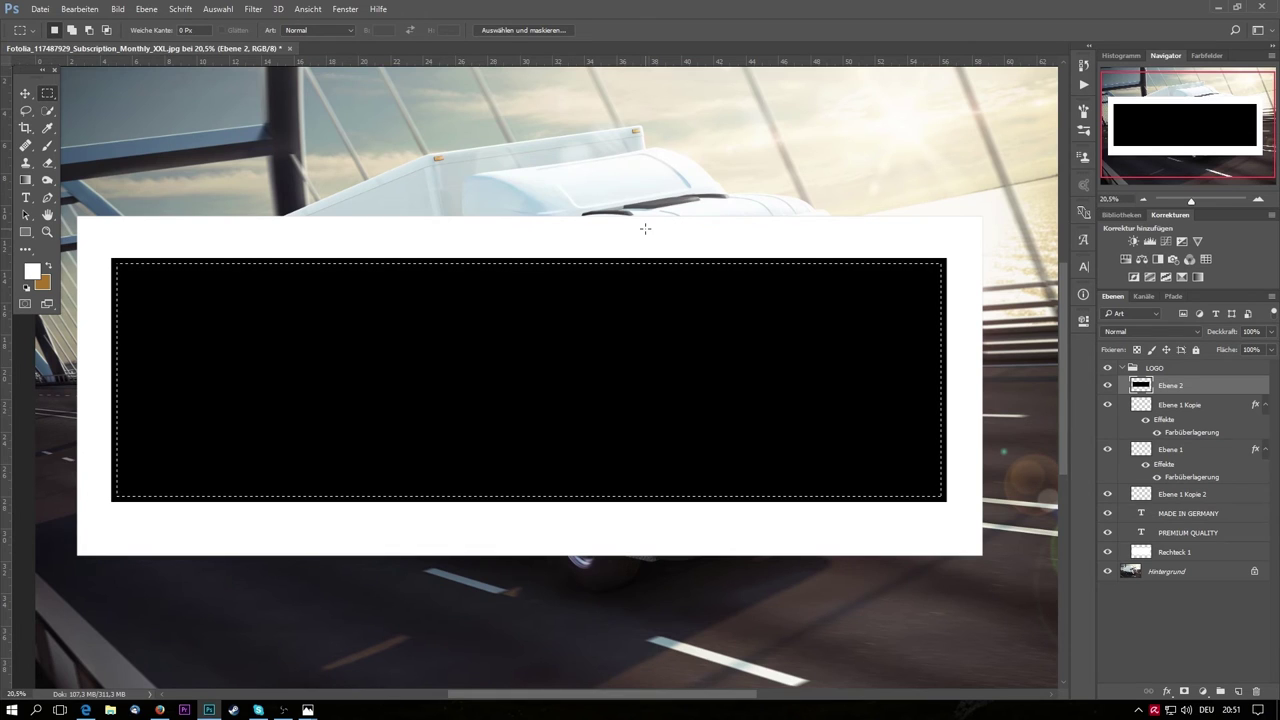
{"action": "left_click", "coordinate": [253, 9]}
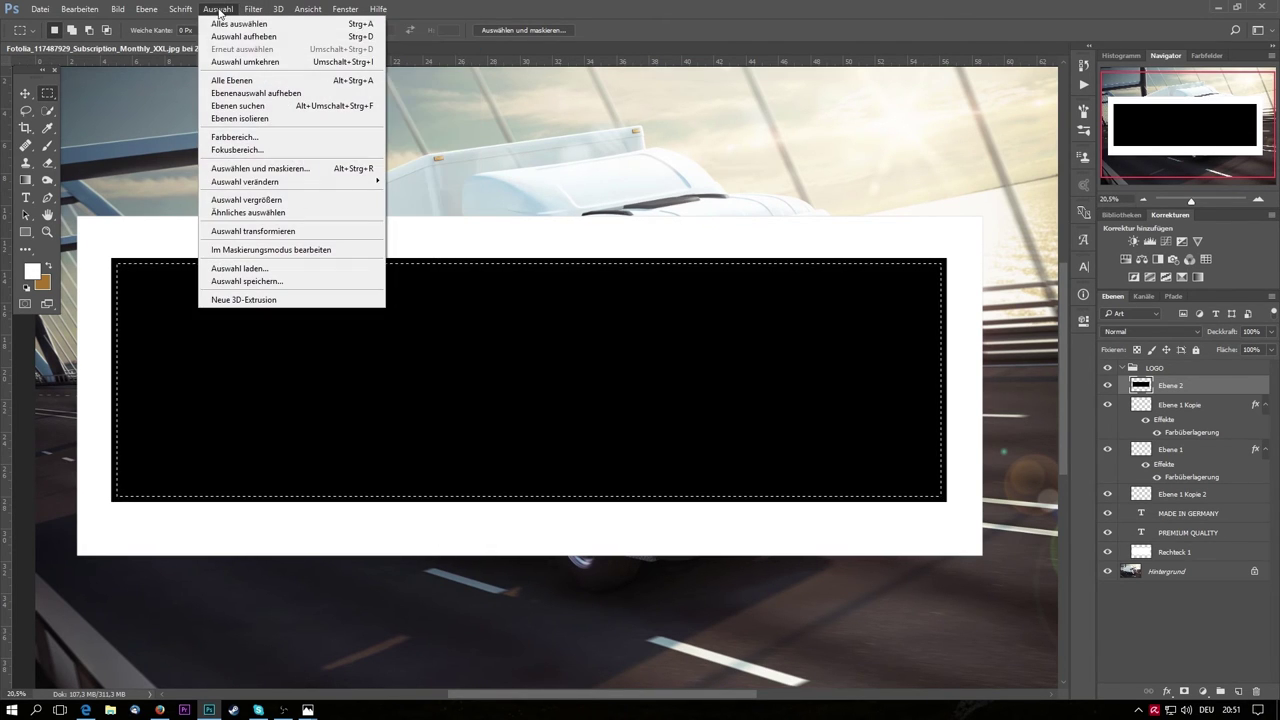
{"action": "mouse_move", "coordinate": [245, 181]}
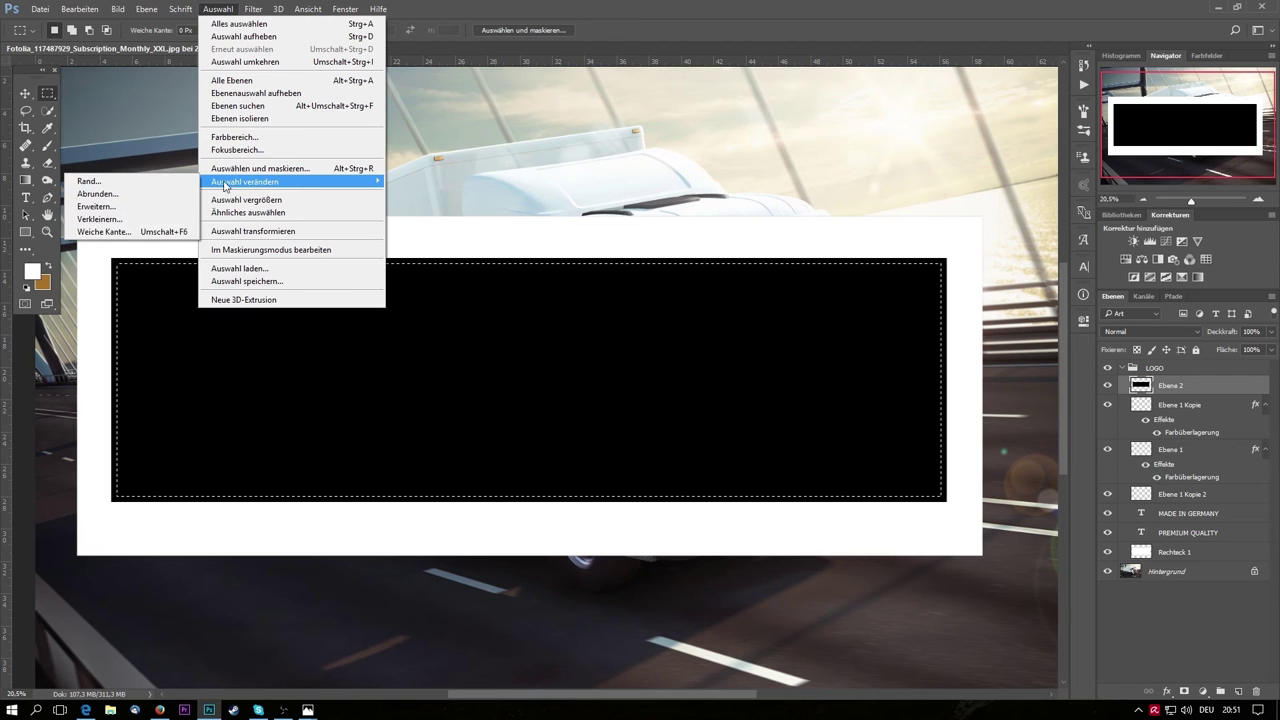
{"action": "left_click", "coordinate": [97, 218]}
{"action": "type", "text": "30"}
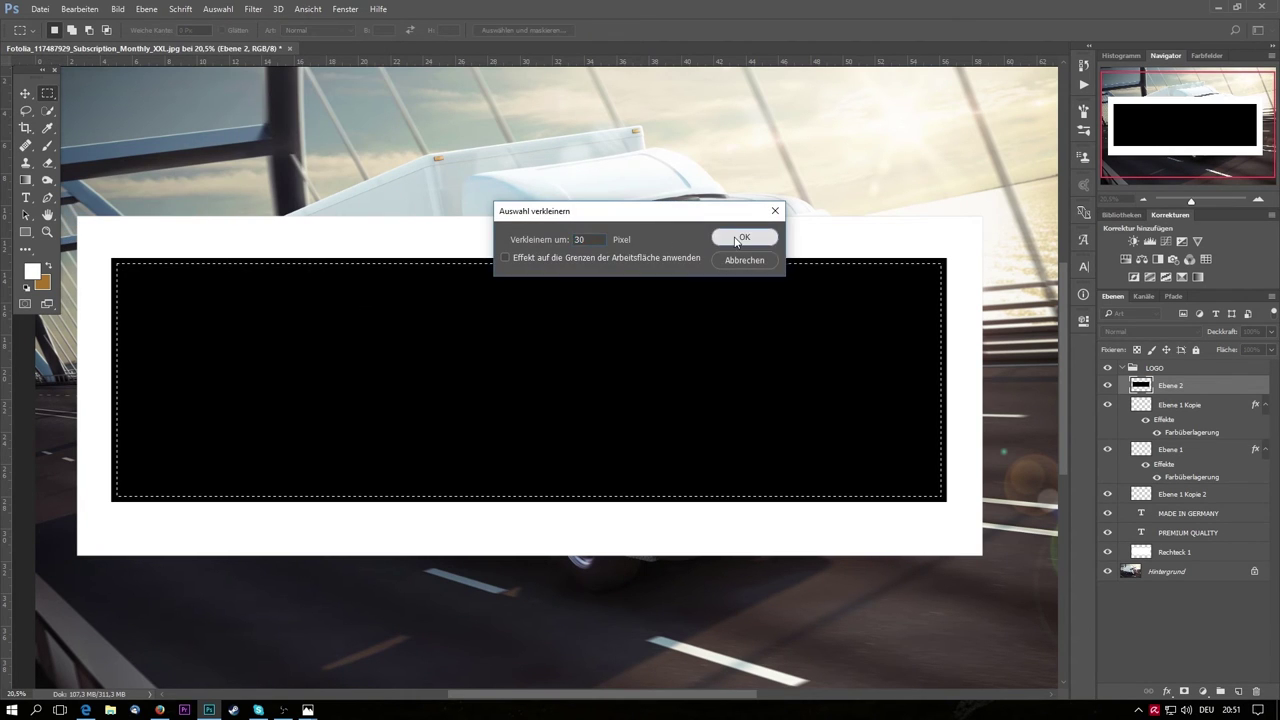
{"action": "left_click", "coordinate": [737, 240]}
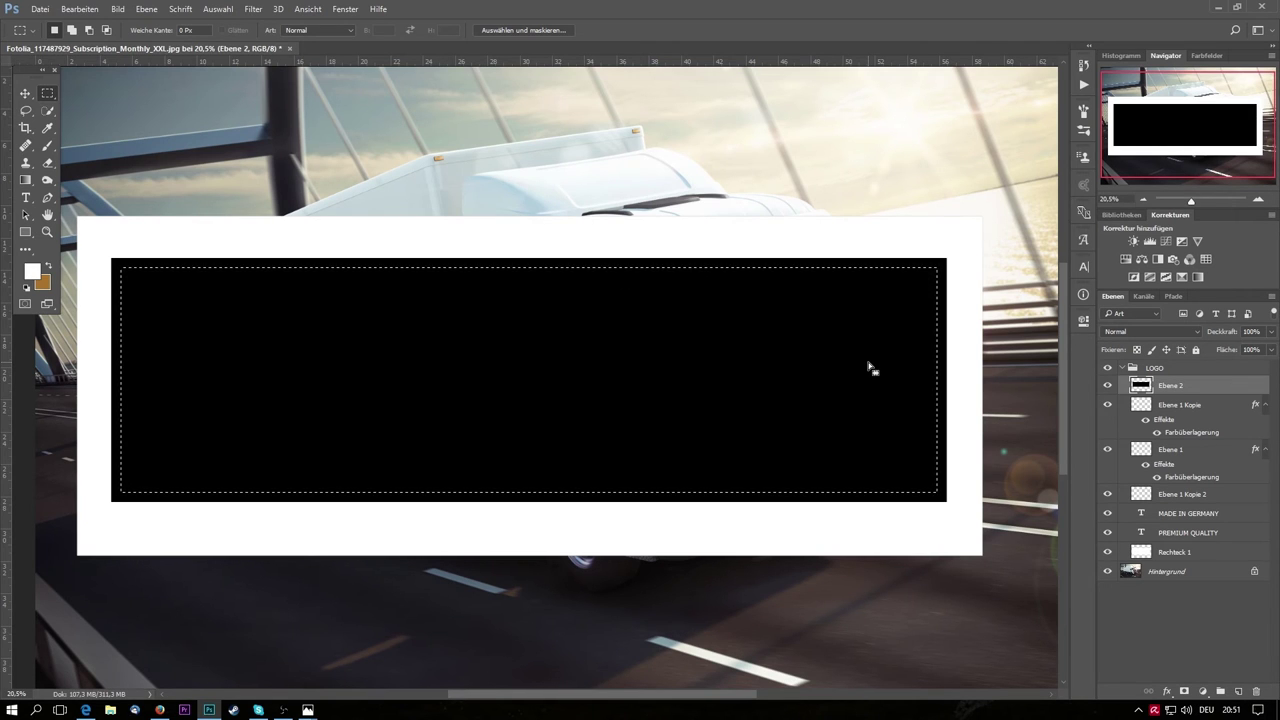
- Delete the selection's inside so Ebene 2 becomes a black frame around the logo text
{"action": "key", "text": "Delete"}
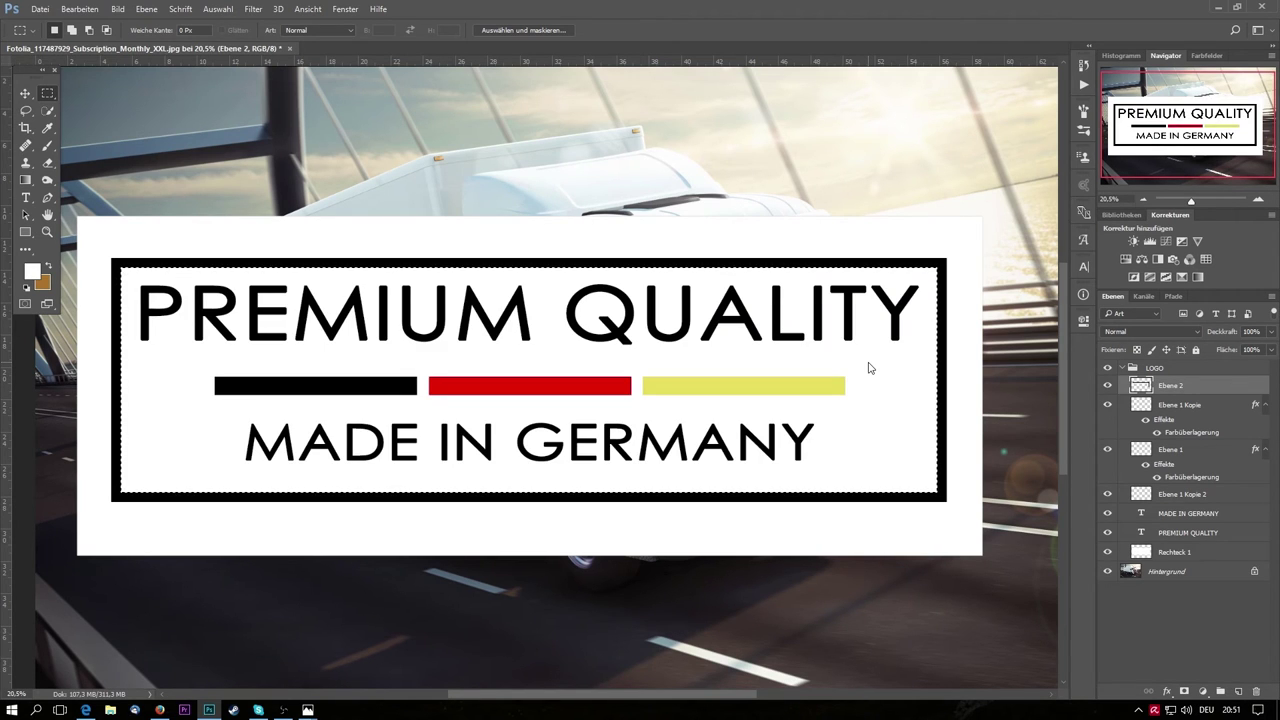
{"action": "scroll", "coordinate": [637, 424], "scroll_direction": "down", "scroll_amount": 3}
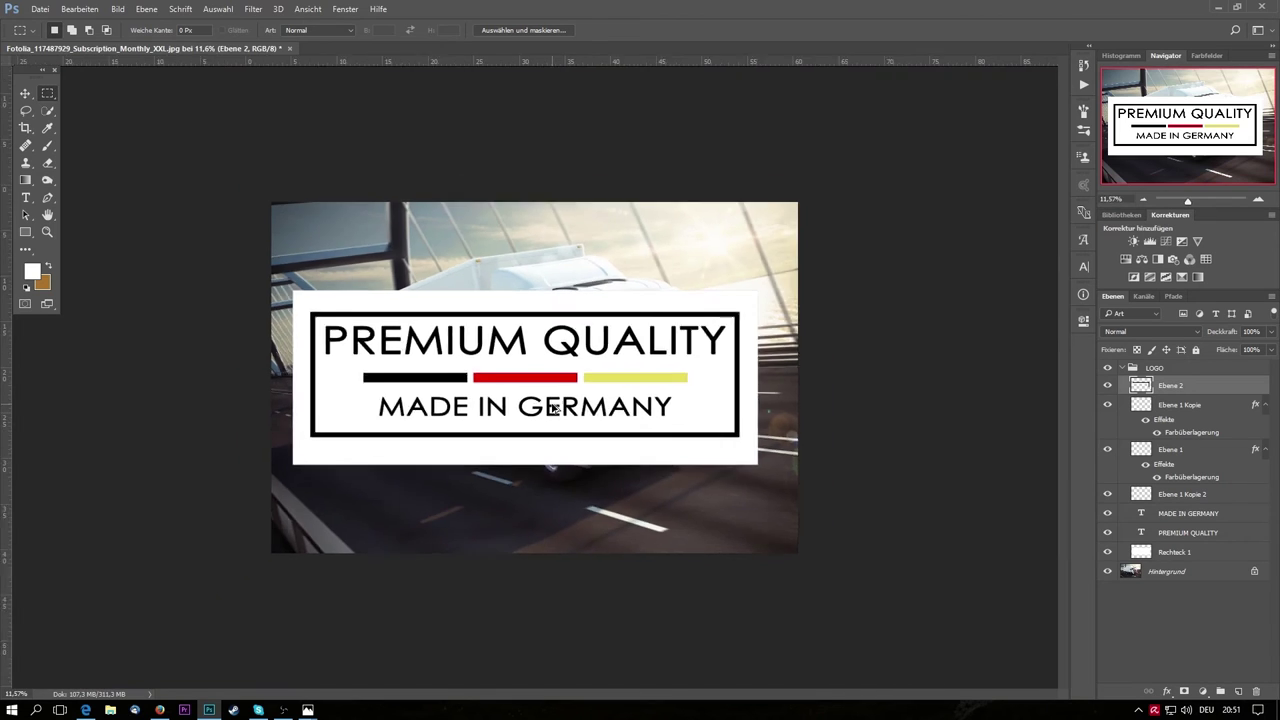
{"action": "scroll", "coordinate": [397, 409], "scroll_direction": "up", "scroll_amount": 2}
{"action": "scroll", "coordinate": [368, 390], "scroll_direction": "up", "scroll_amount": 1}
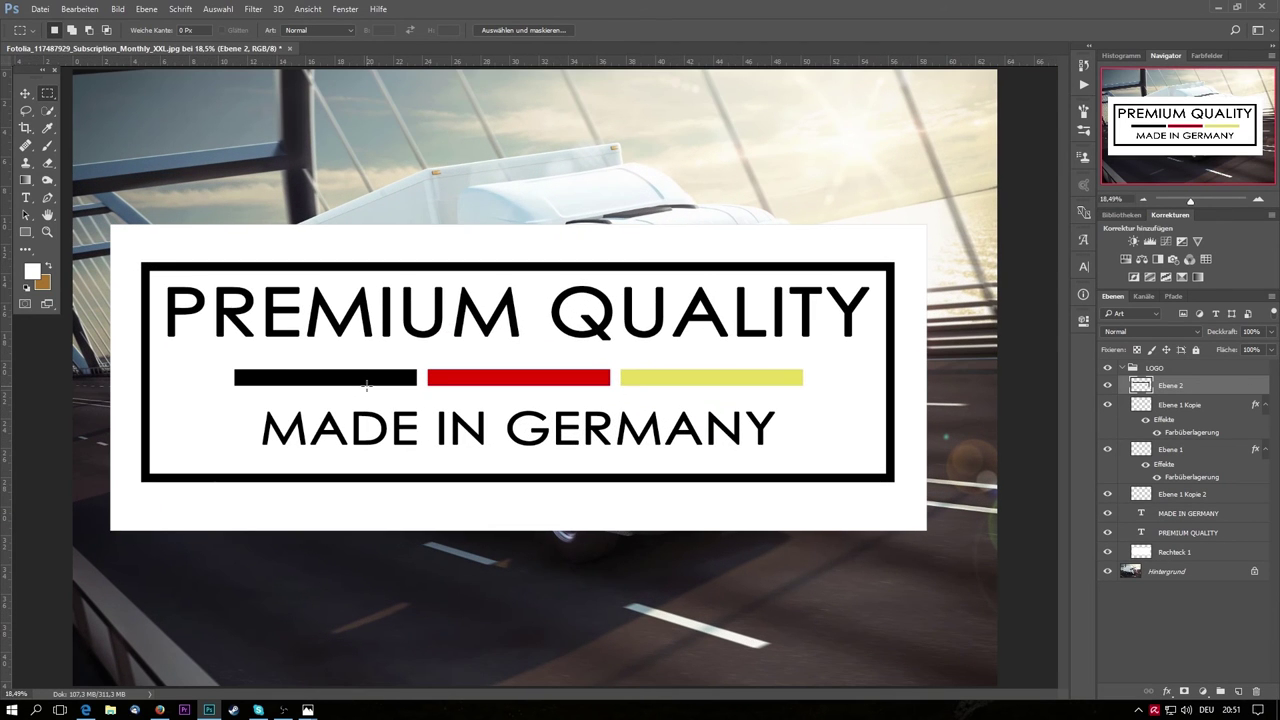
{"action": "scroll", "coordinate": [368, 390], "scroll_direction": "up", "scroll_amount": 1}
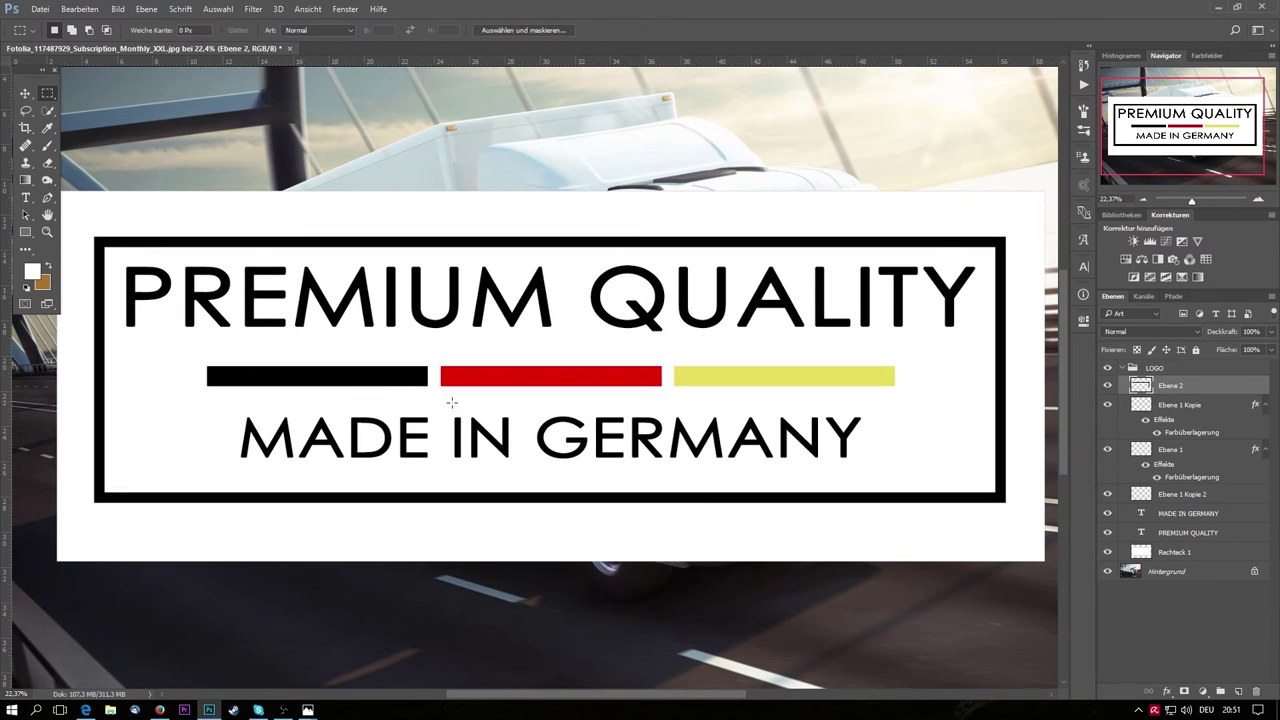
{"action": "scroll", "coordinate": [650, 447], "scroll_direction": "down", "scroll_amount": 1}
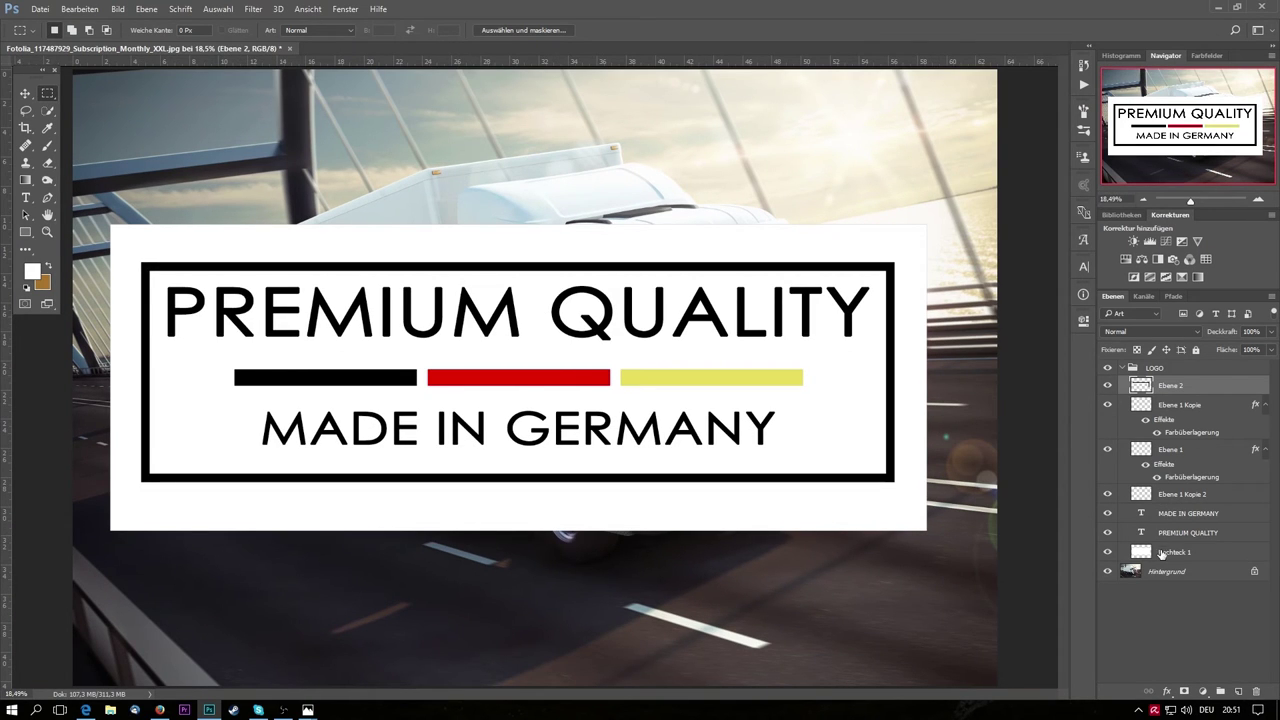
{"action": "left_click", "coordinate": [1107, 552]}
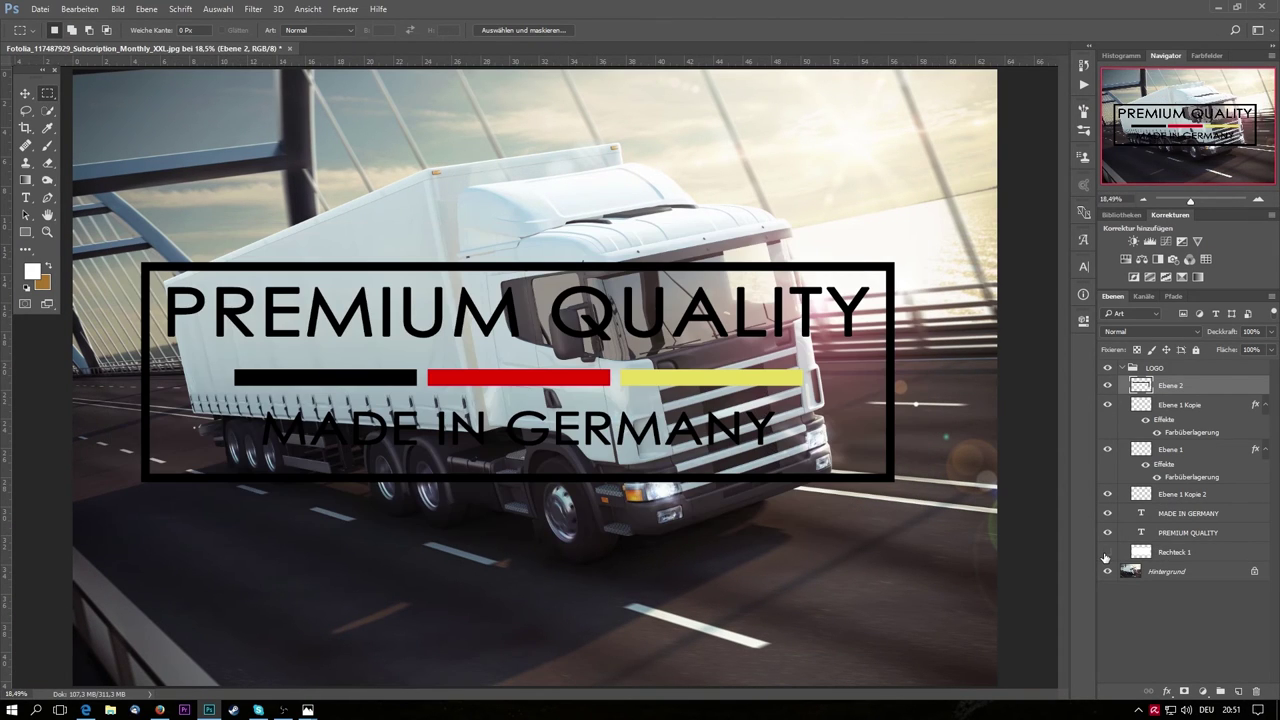
{"action": "left_click", "coordinate": [1107, 552]}
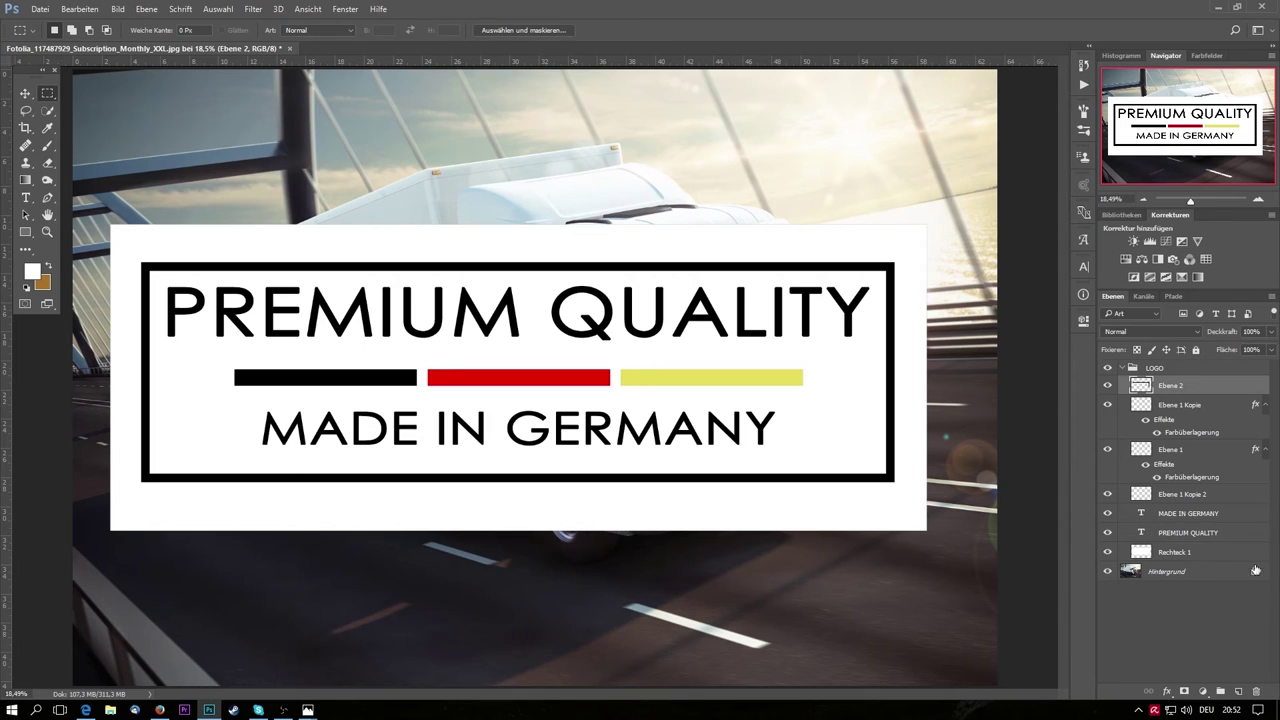
- Stamp the visible logo into merged layer Ebene 3 above the LOGO group, truck photo visible again
{"action": "left_click", "coordinate": [1107, 571]}
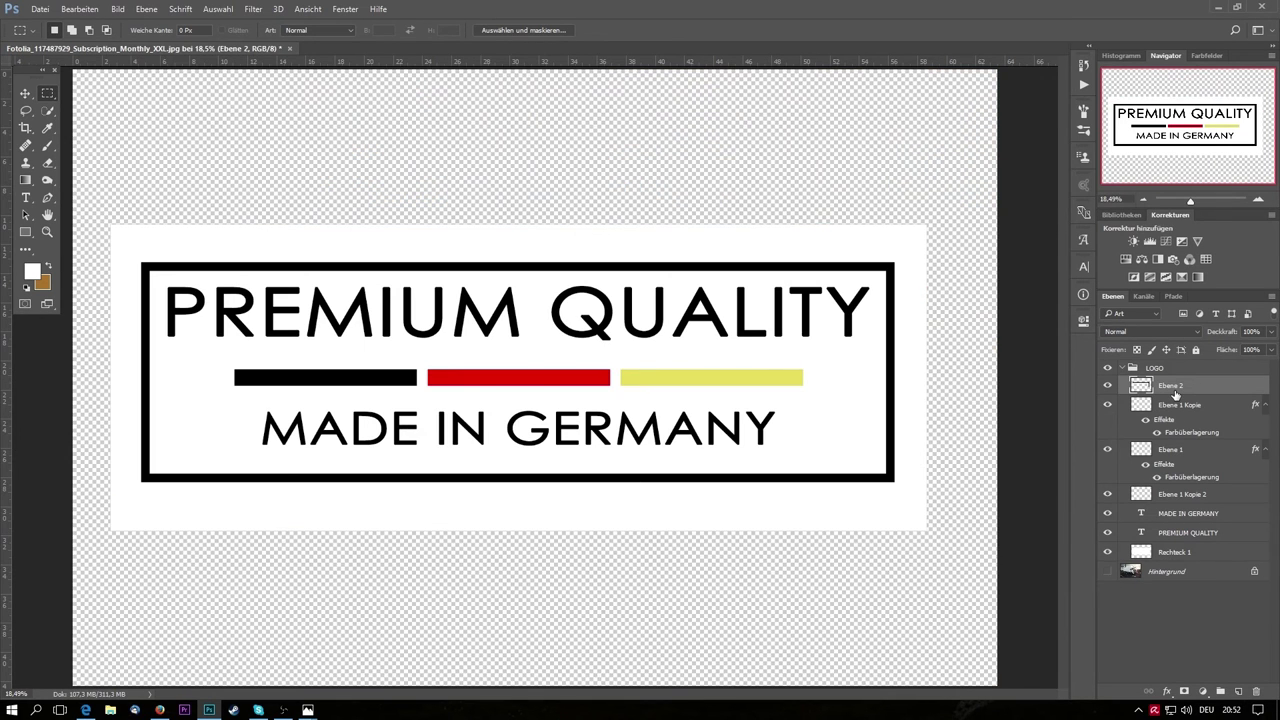
{"action": "key", "text": "ctrl+shift+alt+e"}
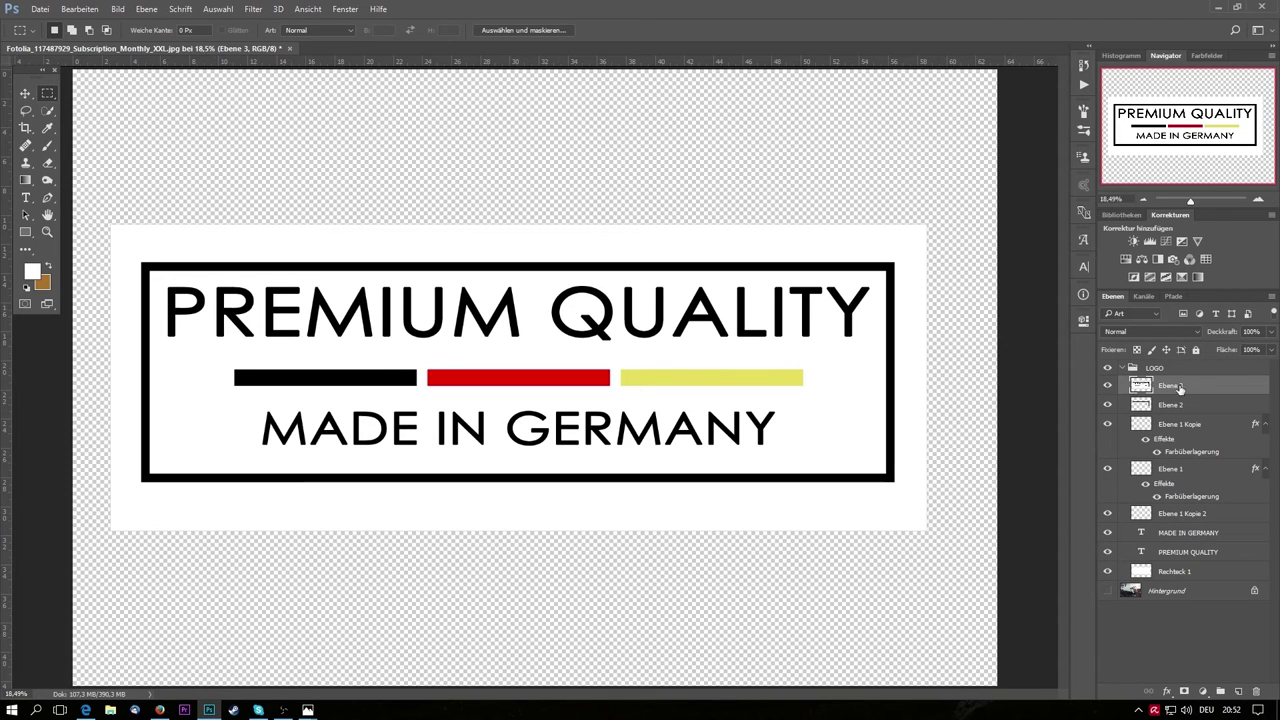
{"action": "left_click_drag", "start_coordinate": [1181, 389], "coordinate": [1188, 367]}
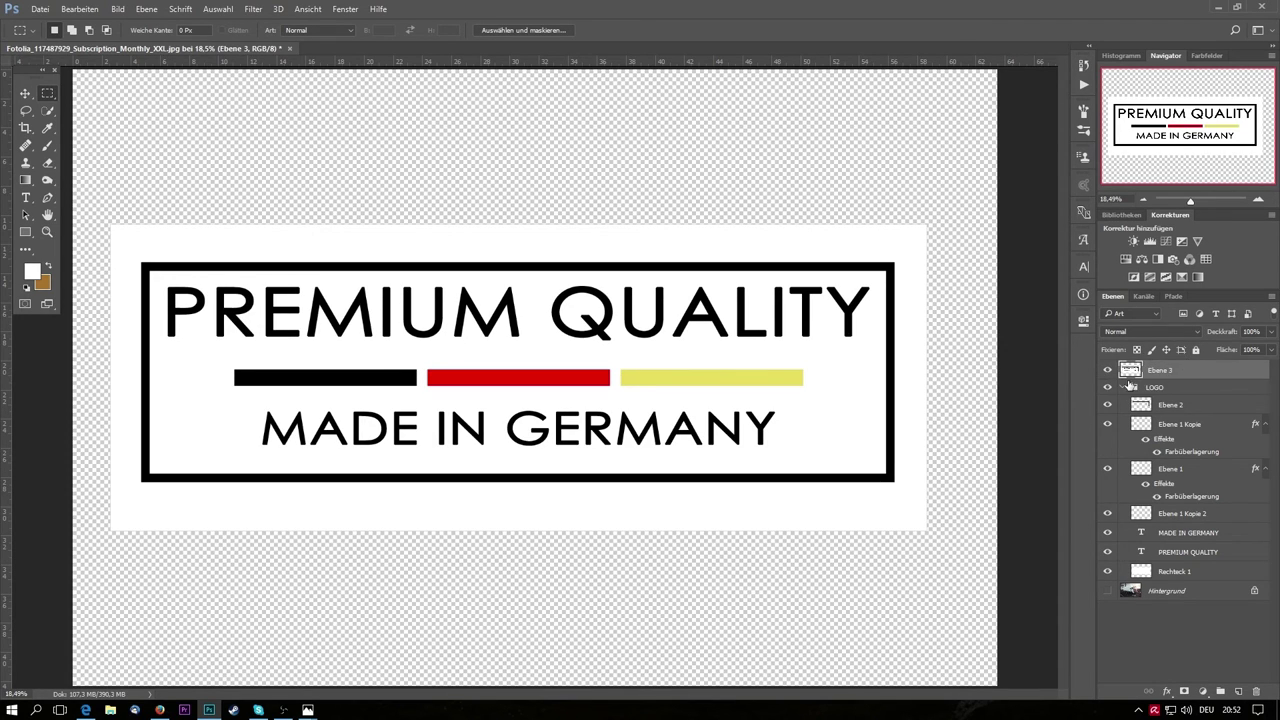
{"action": "left_click", "coordinate": [1122, 387]}
{"action": "left_click", "coordinate": [1107, 404]}
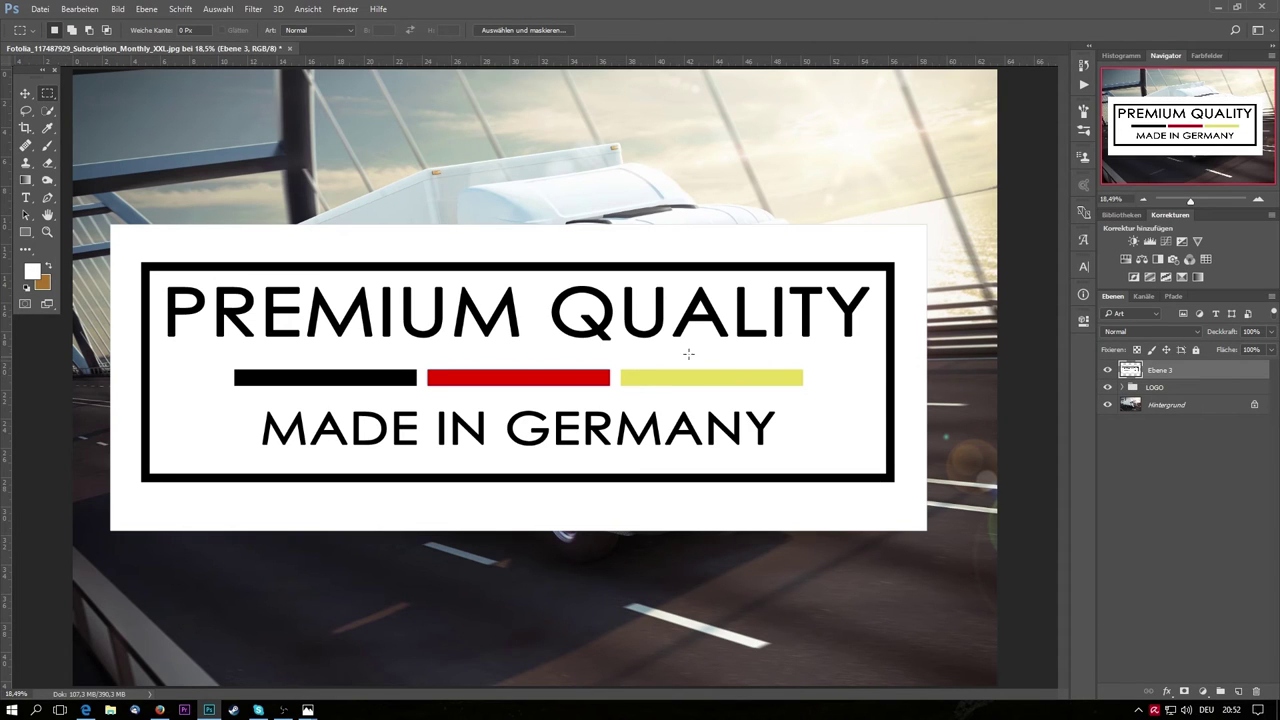
- Hide the LOGO group and move merged logo Ebene 3 over the upper left of the photo
{"action": "key", "text": "v"}
{"action": "mouse_move", "coordinate": [677, 349]}
{"action": "left_mouse_down"}
{"action": "mouse_move", "coordinate": [739, 338]}
{"action": "mouse_move", "coordinate": [660, 398]}
{"action": "left_mouse_up"}
{"action": "left_click", "coordinate": [1107, 387]}
{"action": "mouse_move", "coordinate": [808, 406]}
{"action": "left_mouse_down"}
{"action": "mouse_move", "coordinate": [858, 437]}
{"action": "mouse_move", "coordinate": [707, 440]}
{"action": "left_mouse_up"}
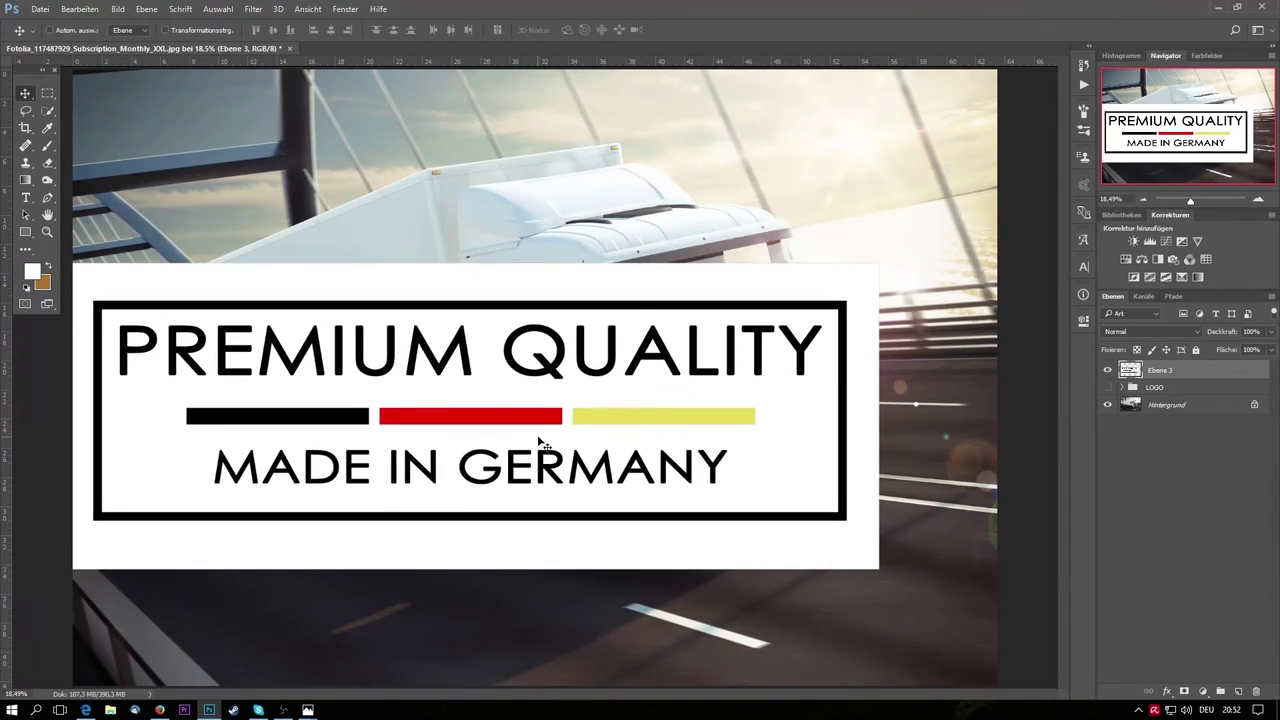
{"action": "scroll", "coordinate": [542, 440], "scroll_direction": "down", "scroll_amount": 2}
{"action": "scroll", "coordinate": [542, 440], "scroll_direction": "down", "scroll_amount": 2}
{"action": "scroll", "coordinate": [441, 342], "scroll_direction": "up", "scroll_amount": 1}
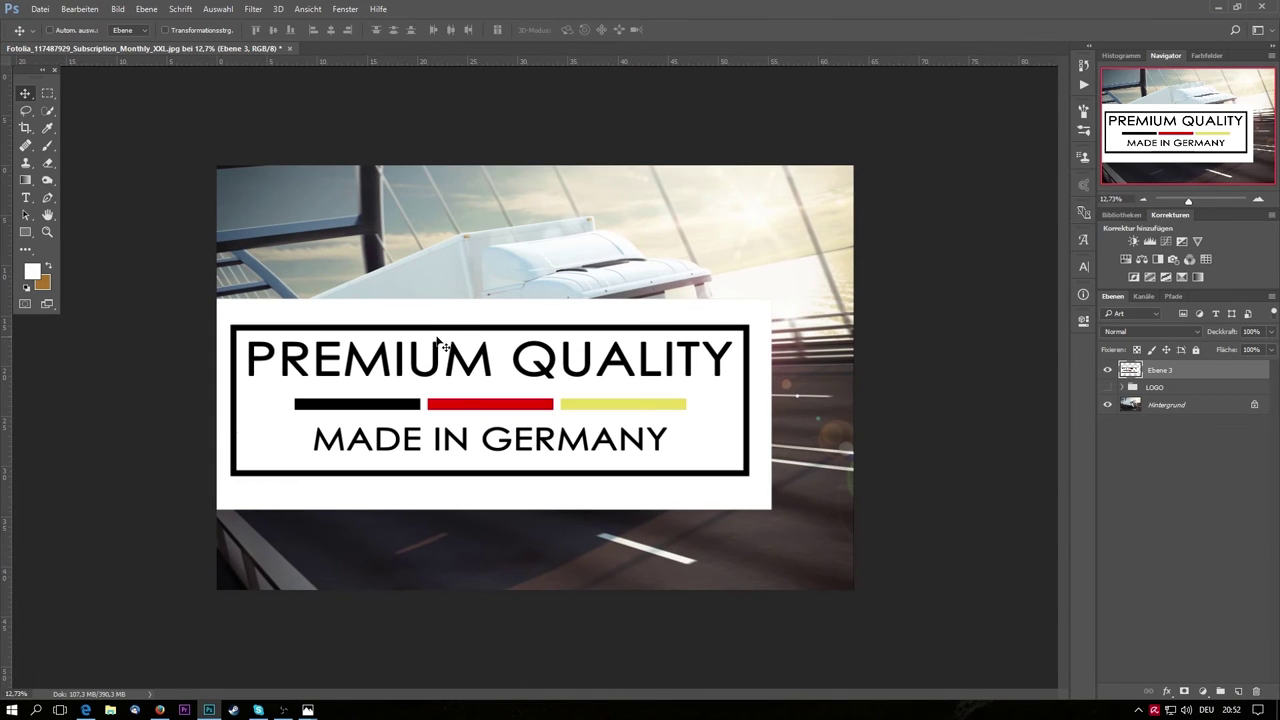
{"action": "left_click_drag", "start_coordinate": [437, 368], "coordinate": [528, 372]}
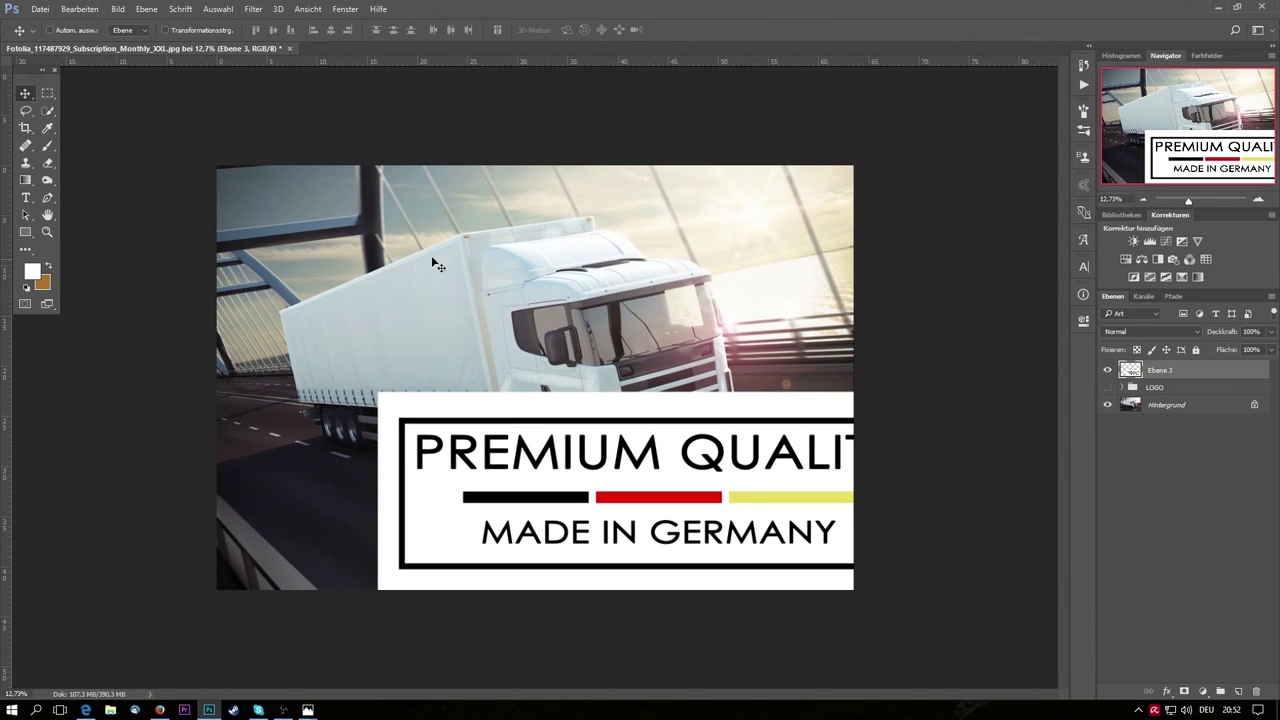
{"action": "left_click_drag", "start_coordinate": [597, 487], "coordinate": [455, 345]}
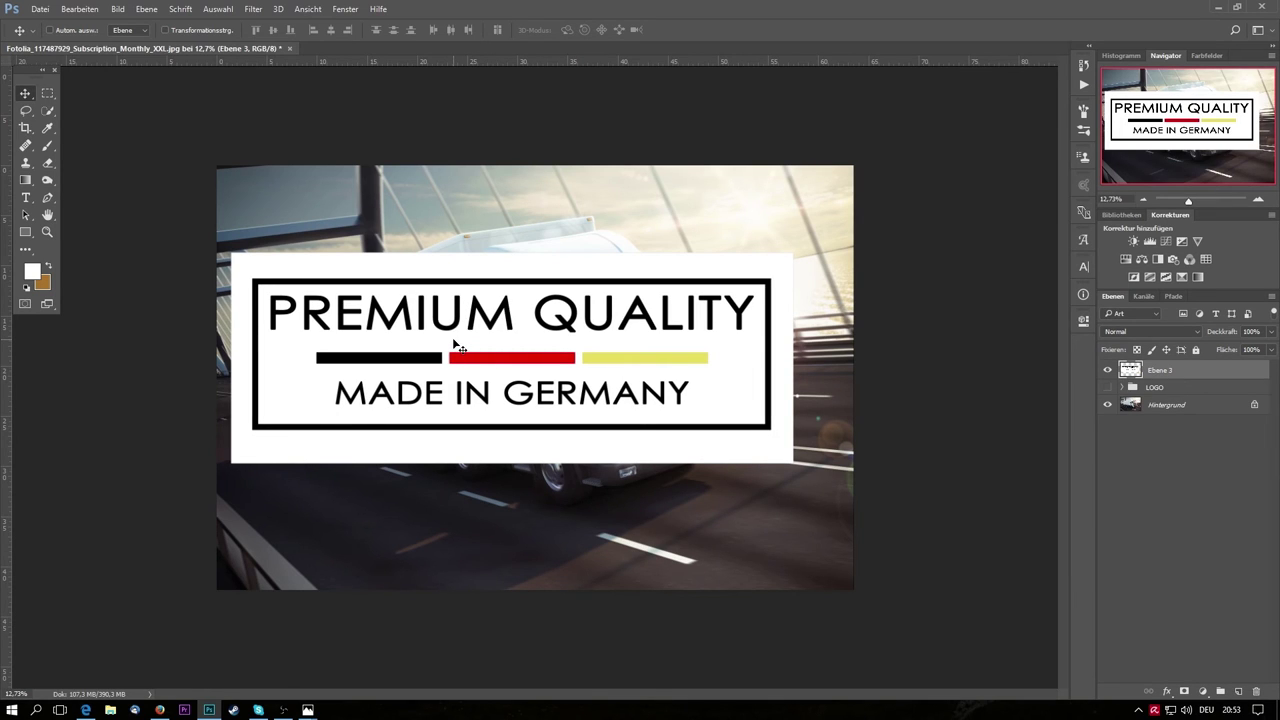
- Free-transform Ebene 3, resizing it to about 101% wide and 116% high
{"action": "key", "text": "ctrl+t"}
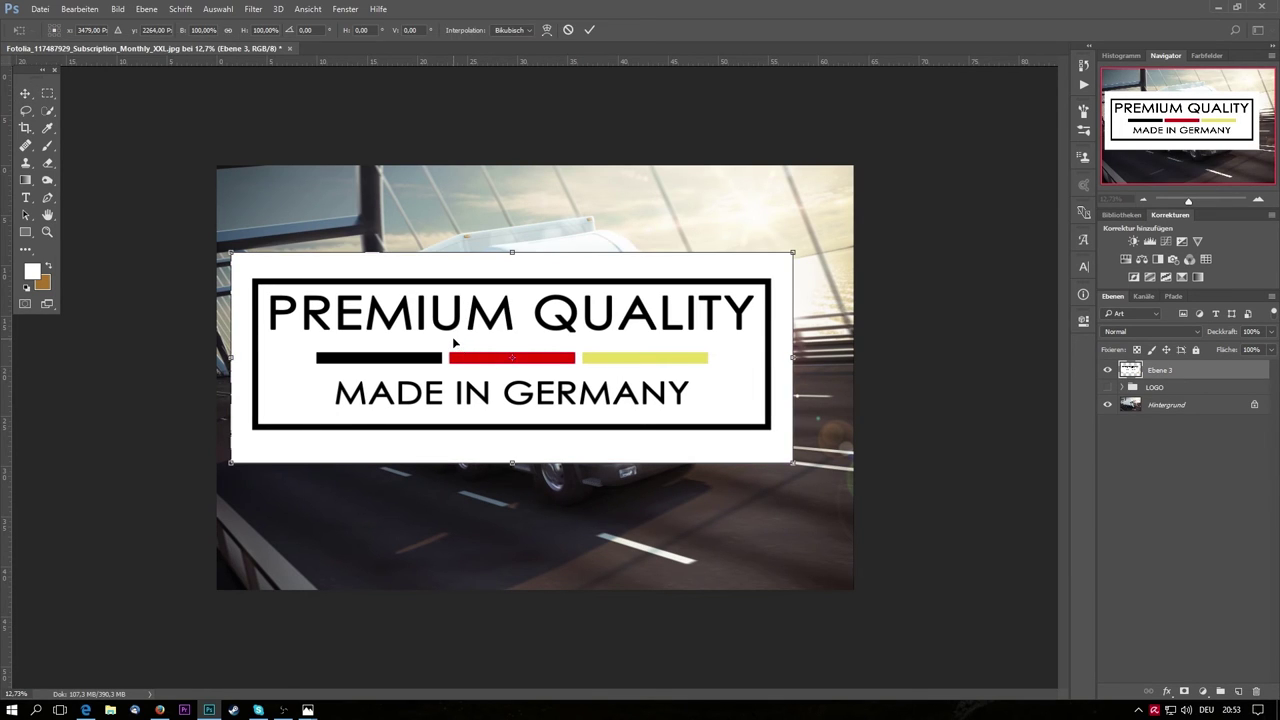
{"action": "mouse_move", "coordinate": [793, 352]}
{"action": "left_mouse_down"}
{"action": "mouse_move", "coordinate": [646, 401]}
{"action": "mouse_move", "coordinate": [715, 420]}
{"action": "left_mouse_up"}
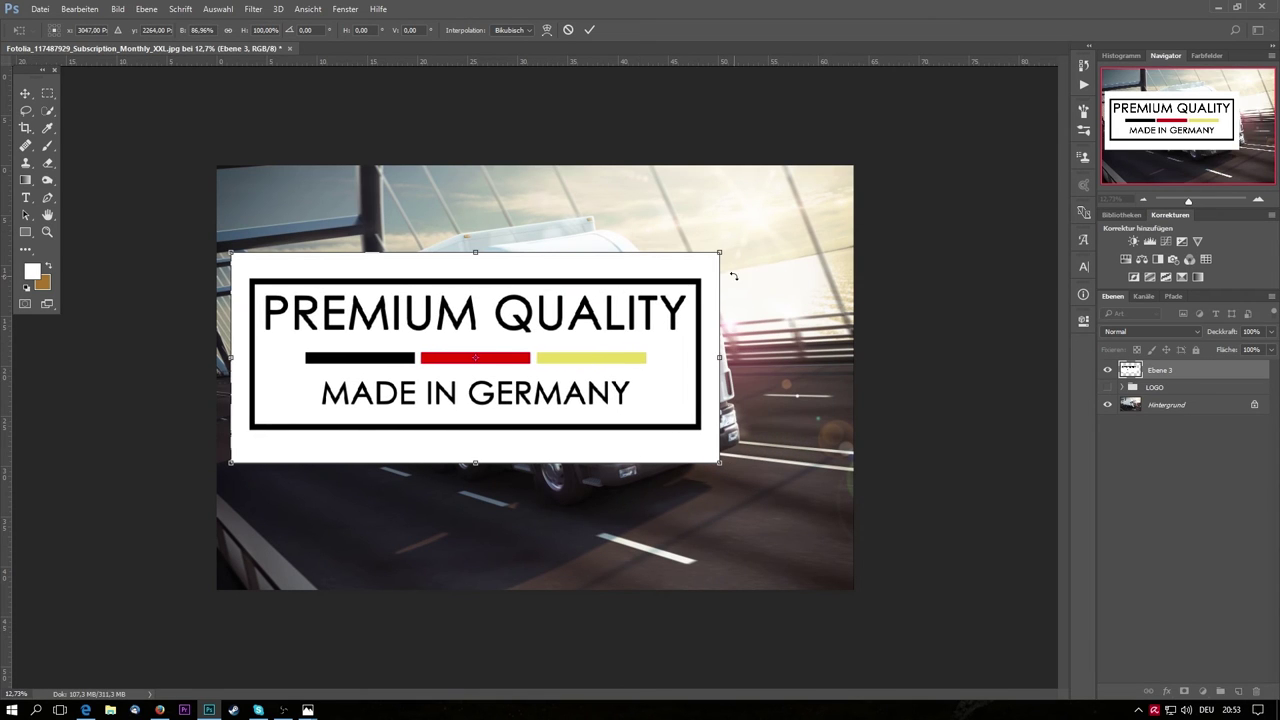
{"action": "left_click_drag", "start_coordinate": [717, 253], "coordinate": [800, 218]}
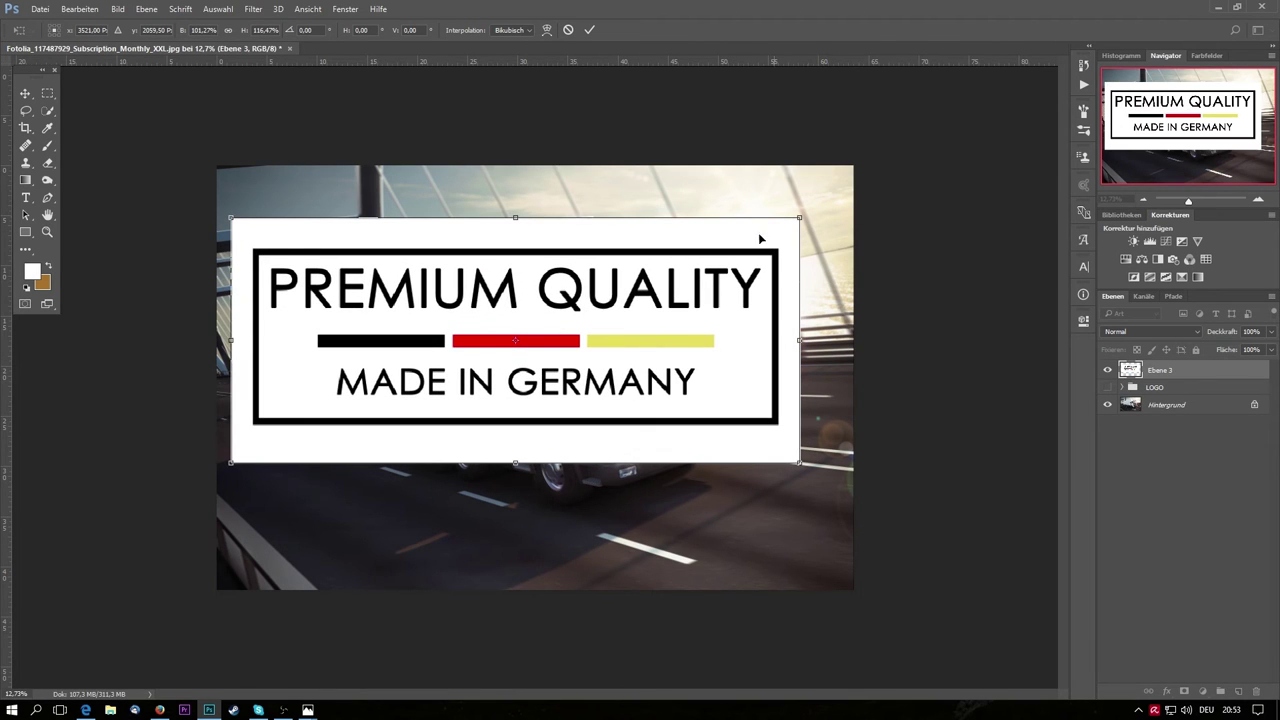
- Cancel the resize, then distort Ebene 3 so its four corners land on the trailer's white side
{"action": "left_click", "coordinate": [567, 31]}
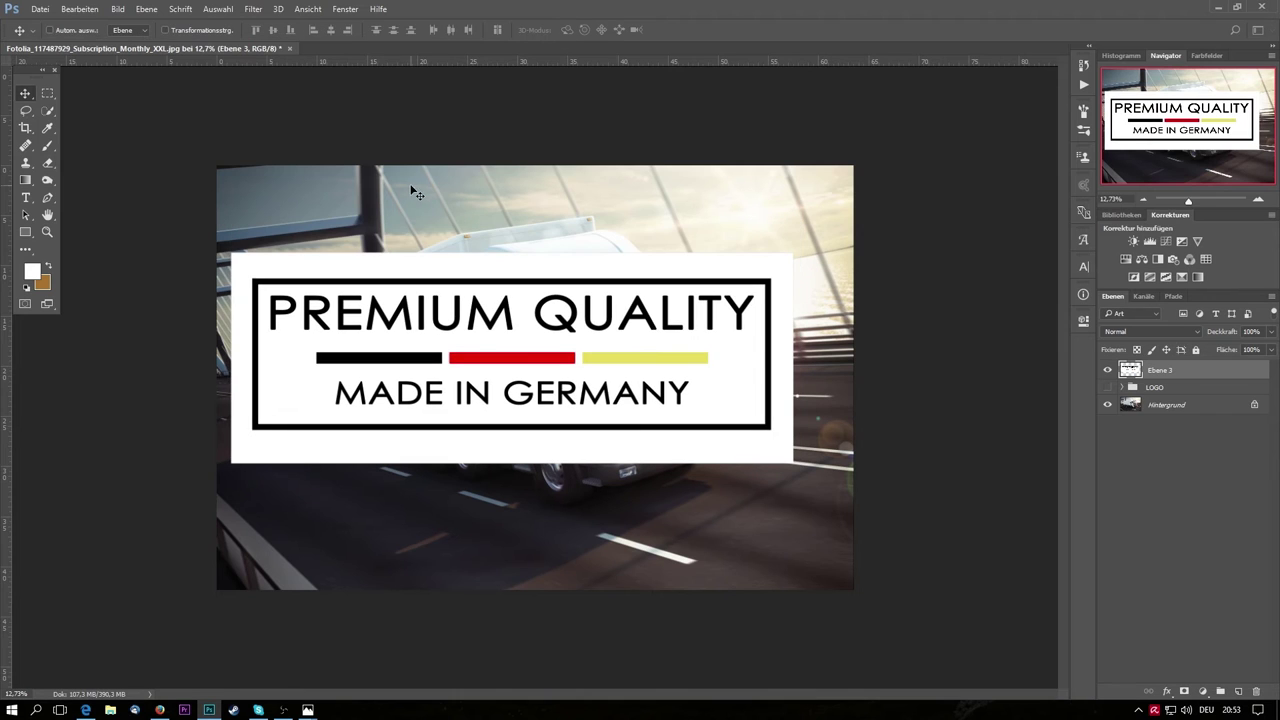
{"action": "left_click", "coordinate": [40, 9]}
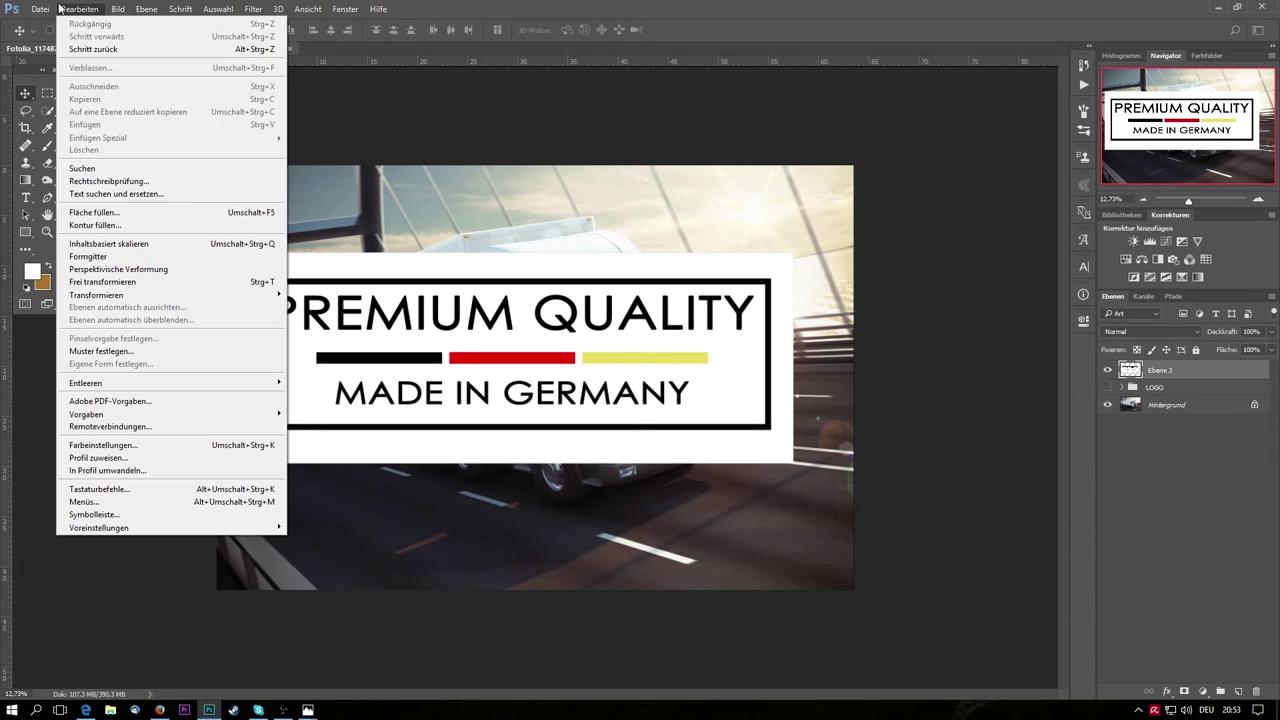
{"action": "mouse_move", "coordinate": [96, 295]}
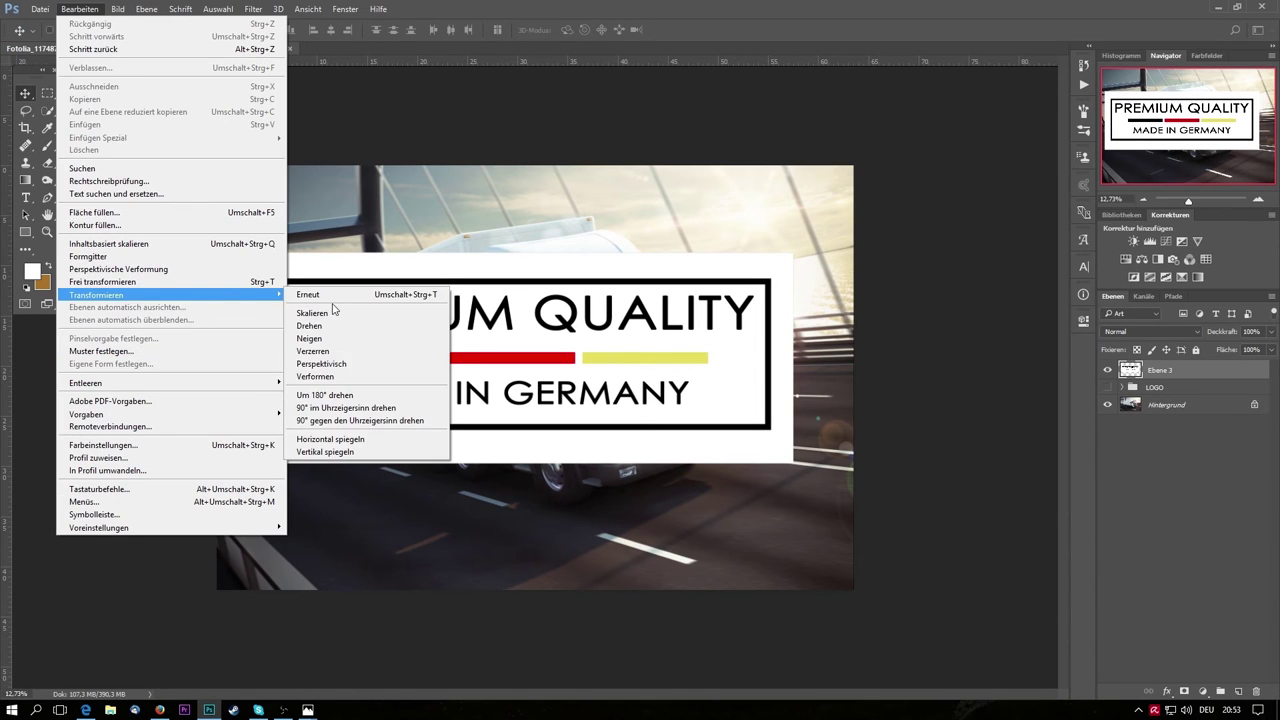
{"action": "left_click", "coordinate": [430, 352]}
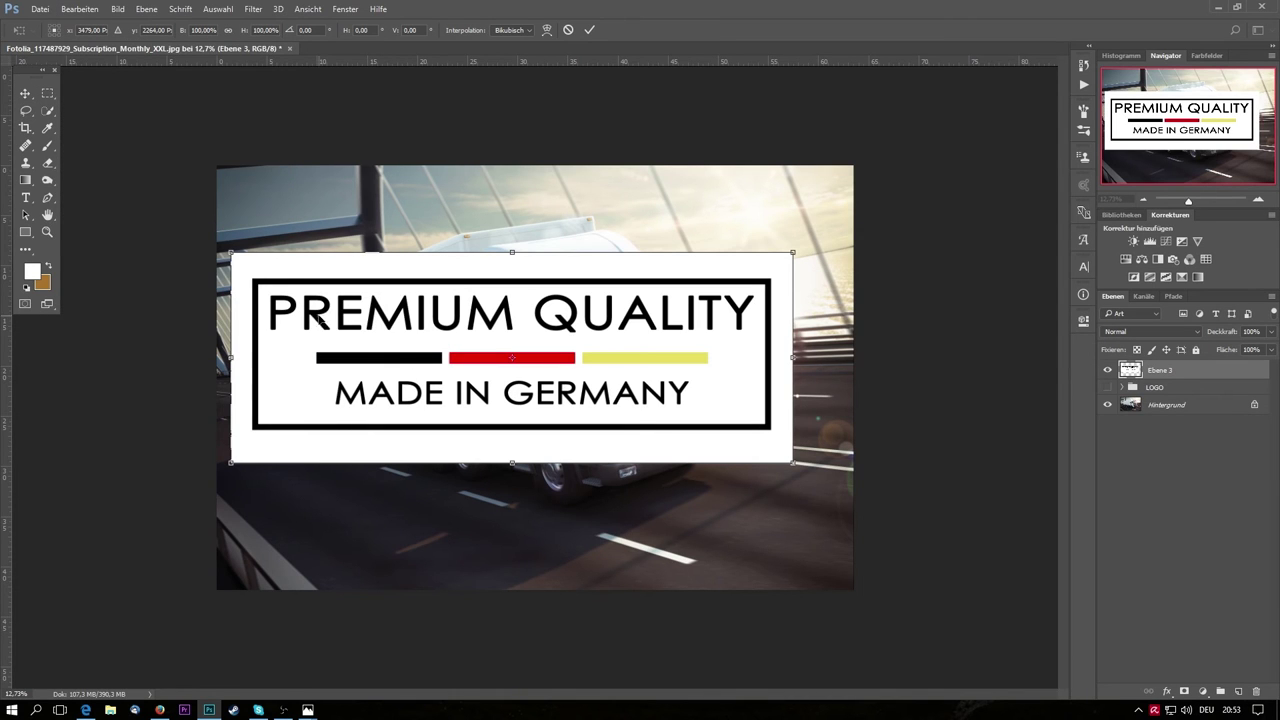
{"action": "left_click_drag", "start_coordinate": [231, 254], "coordinate": [278, 312]}
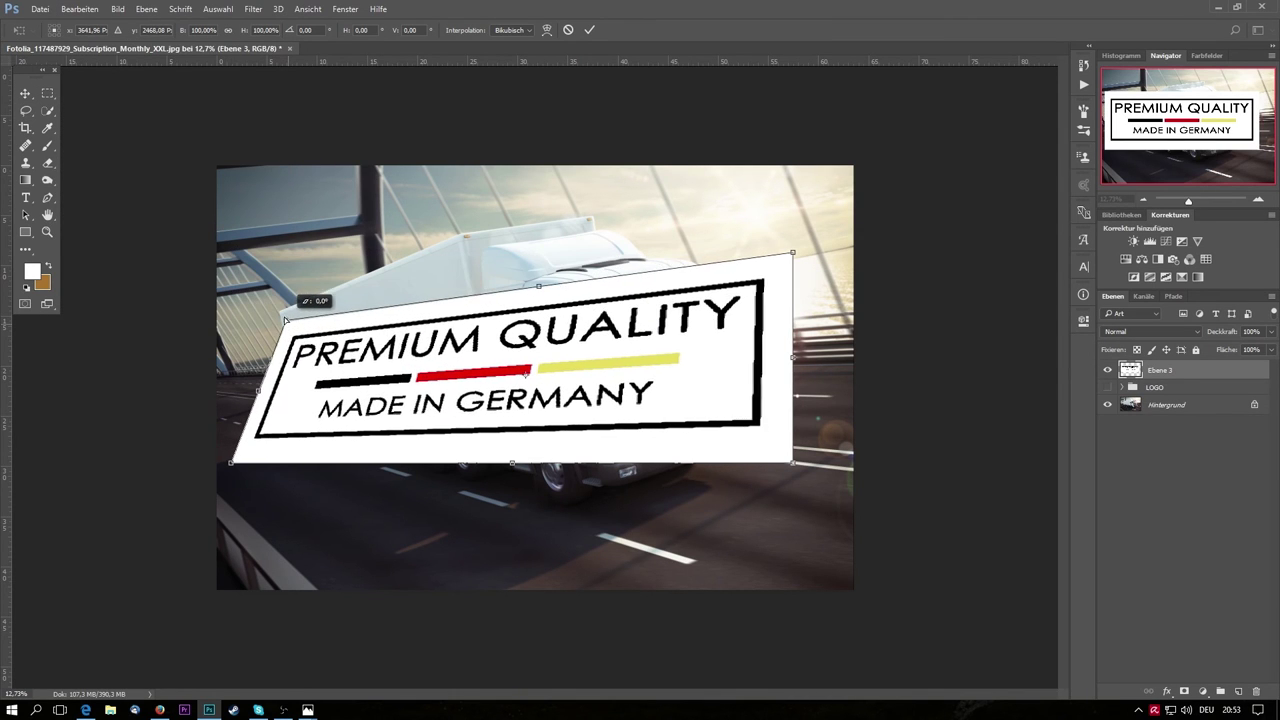
{"action": "left_click_drag", "start_coordinate": [795, 258], "coordinate": [464, 237]}
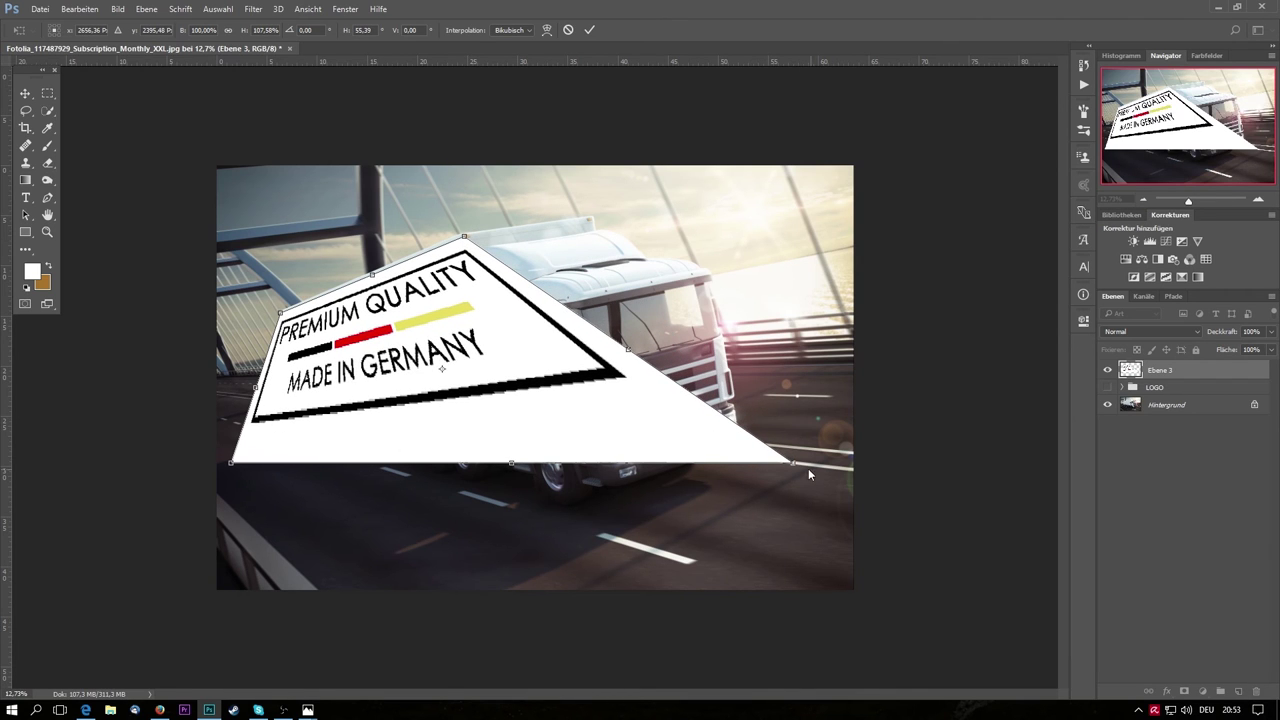
{"action": "left_click_drag", "start_coordinate": [791, 465], "coordinate": [497, 418]}
{"action": "left_click_drag", "start_coordinate": [230, 465], "coordinate": [297, 393]}
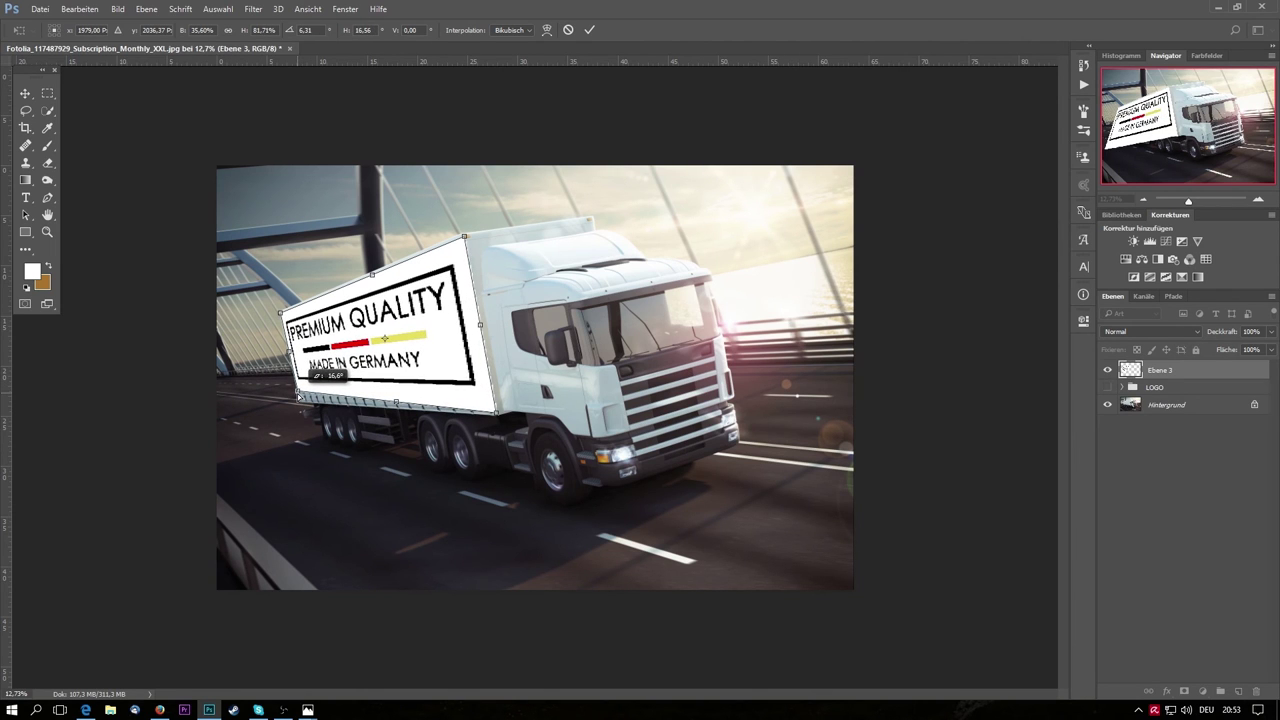
{"action": "left_click_drag", "start_coordinate": [497, 415], "coordinate": [480, 397]}
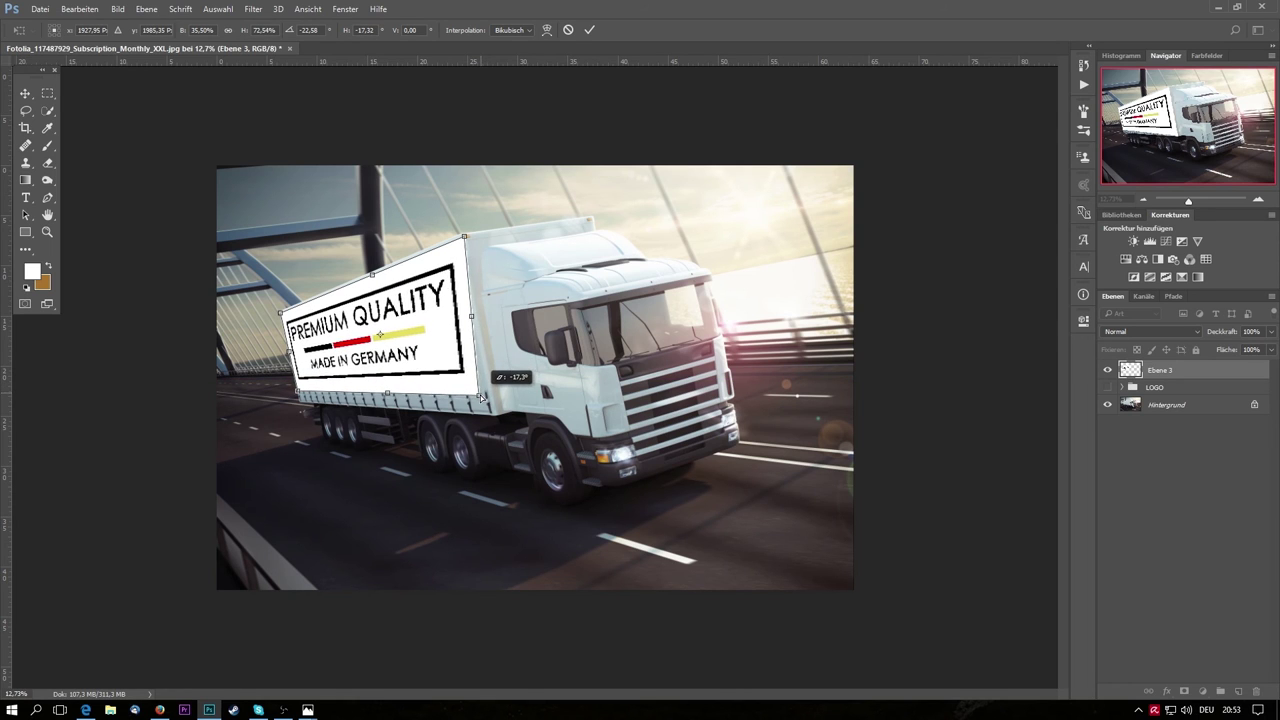
{"action": "left_click_drag", "start_coordinate": [463, 228], "coordinate": [444, 249]}
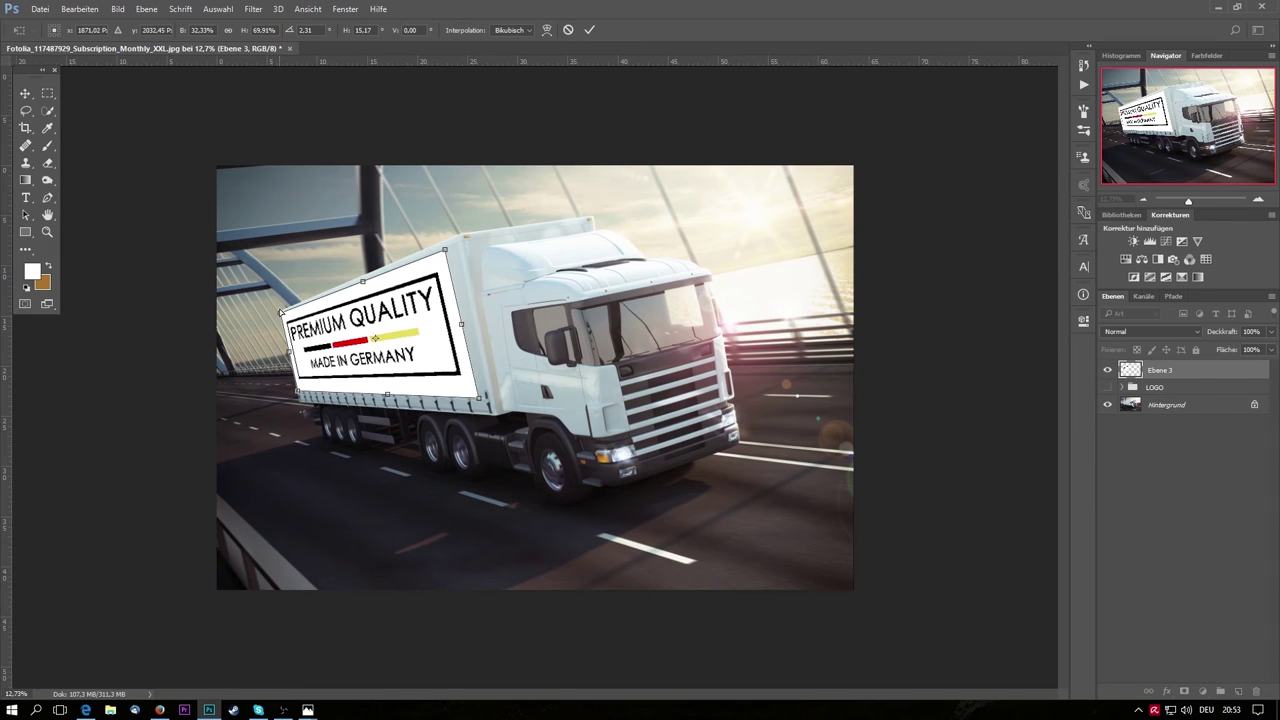
{"action": "left_click_drag", "start_coordinate": [281, 313], "coordinate": [282, 317]}
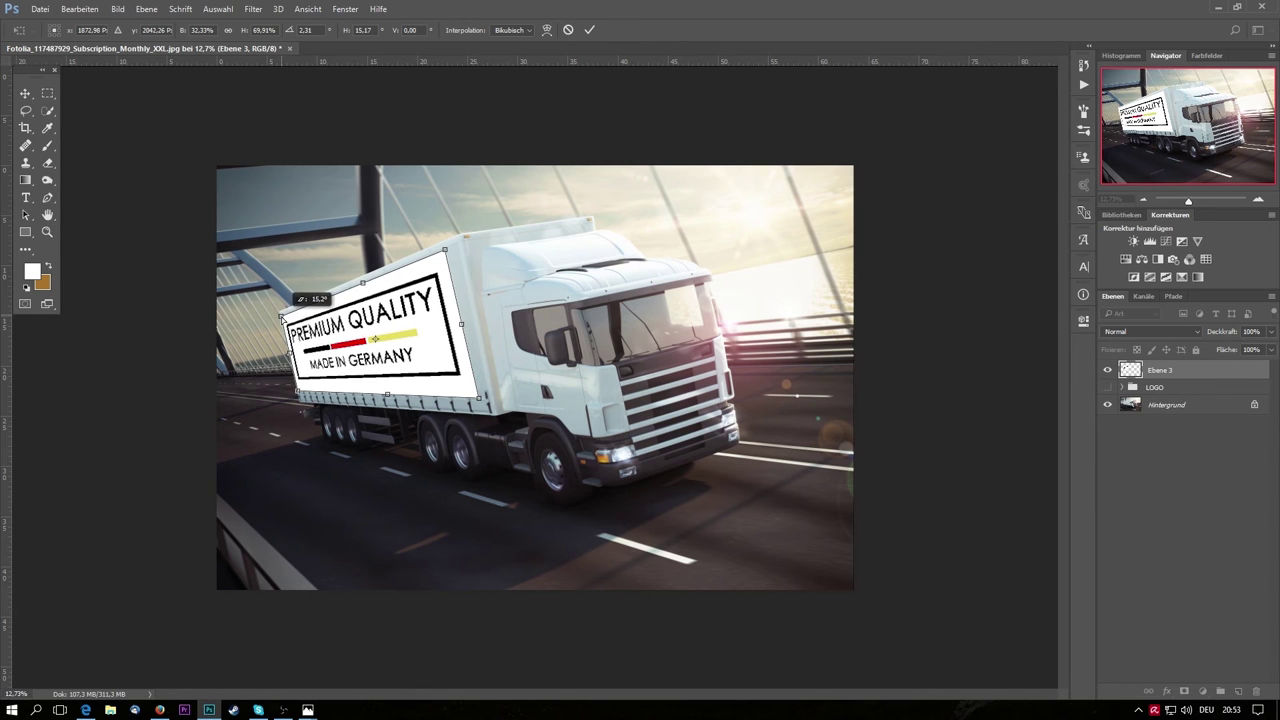
- Zoom in, align the logo's distort corners precisely with the trailer edges, and commit the distortion
{"action": "scroll", "coordinate": [340, 340], "scroll_direction": "up", "scroll_amount": 5}
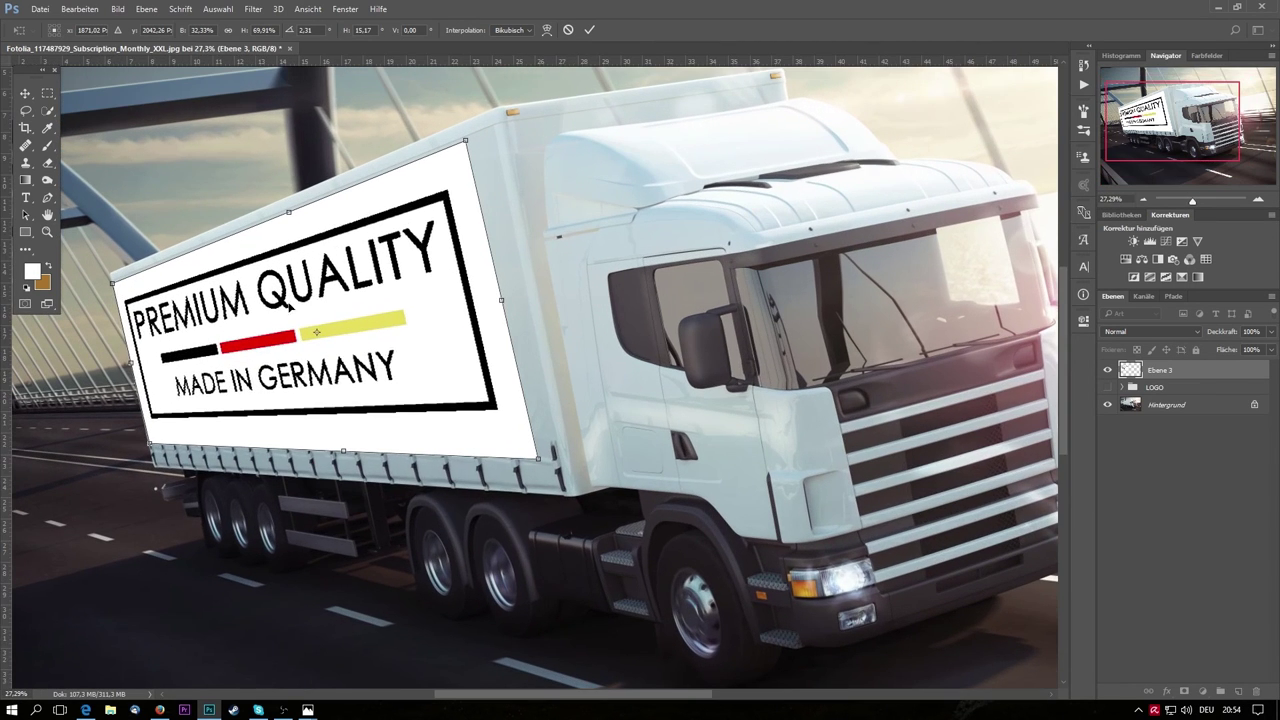
{"action": "scroll", "coordinate": [340, 340], "scroll_direction": "up", "scroll_amount": 2}
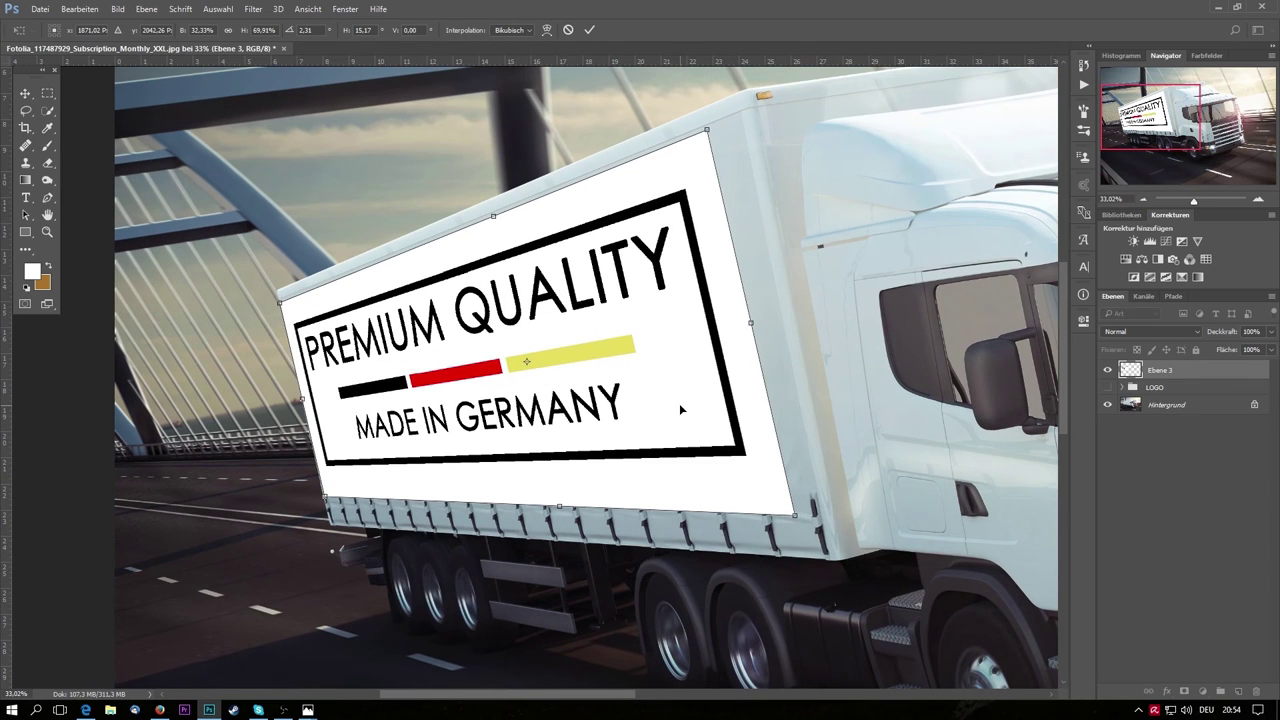
{"action": "left_click_drag", "start_coordinate": [794, 515], "coordinate": [793, 497]}
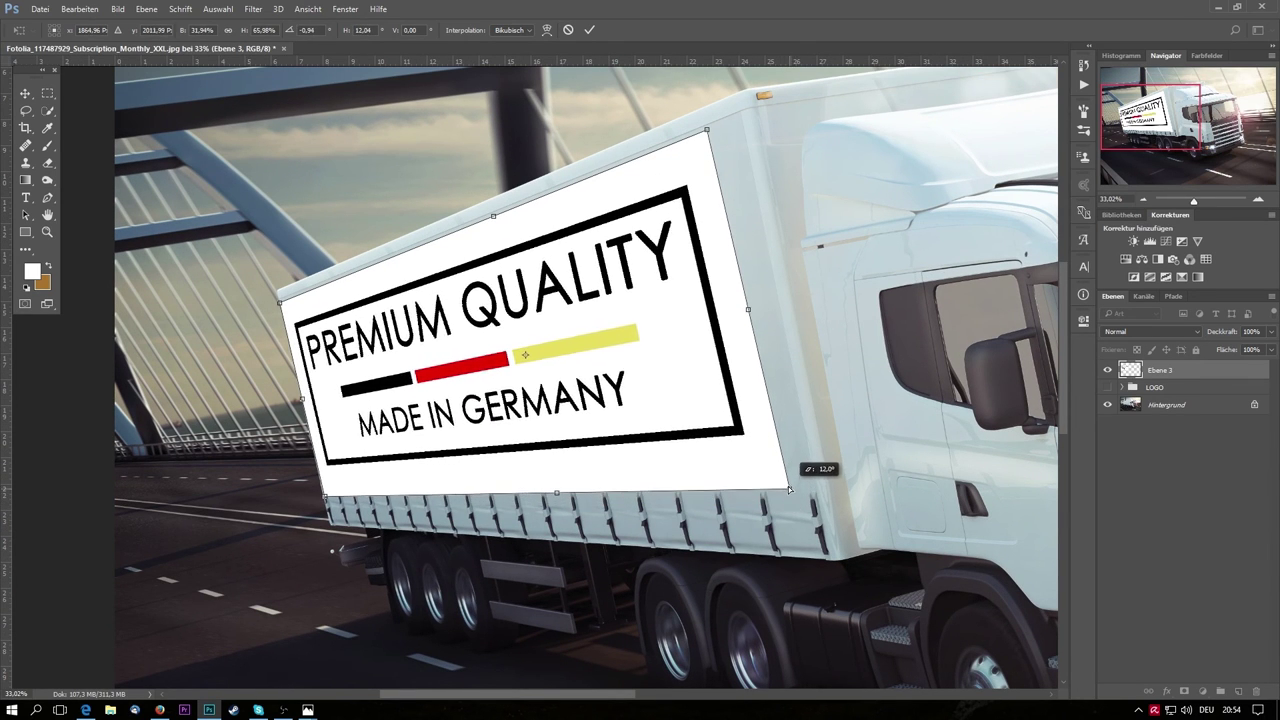
{"action": "left_click_drag", "start_coordinate": [793, 497], "coordinate": [785, 489]}
{"action": "left_click_drag", "start_coordinate": [325, 500], "coordinate": [329, 488]}
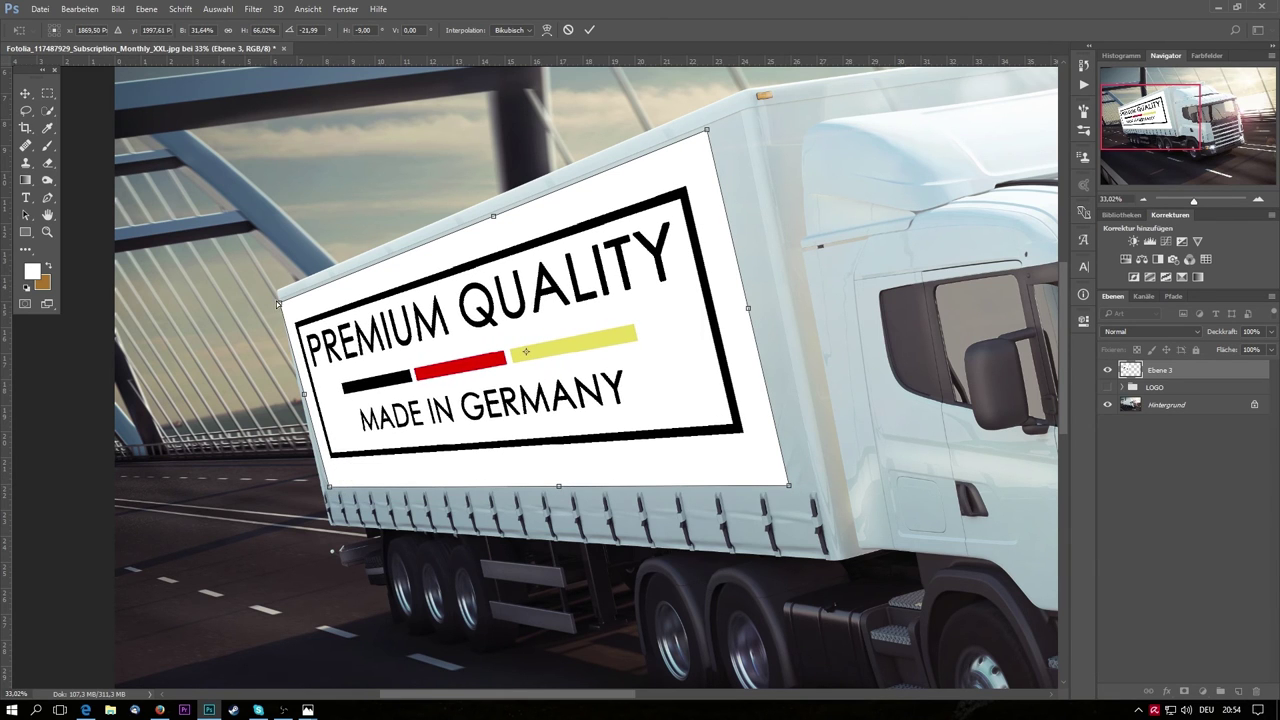
{"action": "left_click_drag", "start_coordinate": [278, 301], "coordinate": [285, 302]}
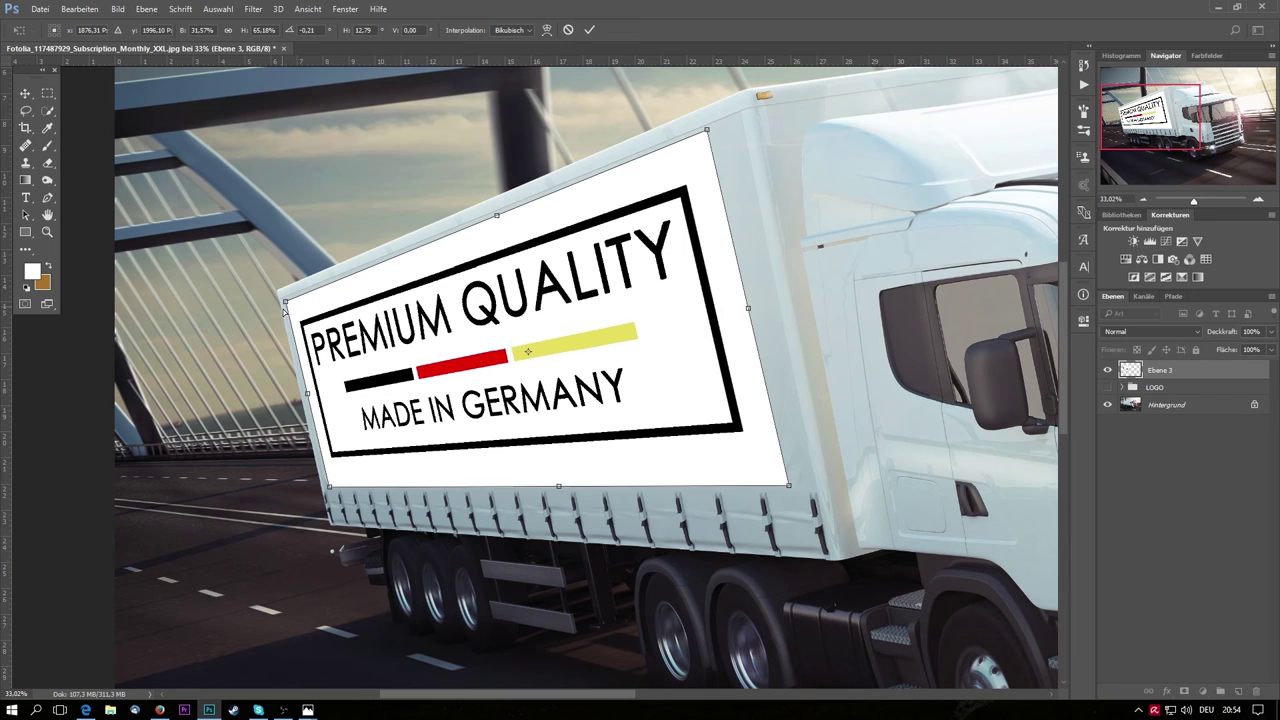
{"action": "left_click_drag", "start_coordinate": [288, 302], "coordinate": [289, 299]}
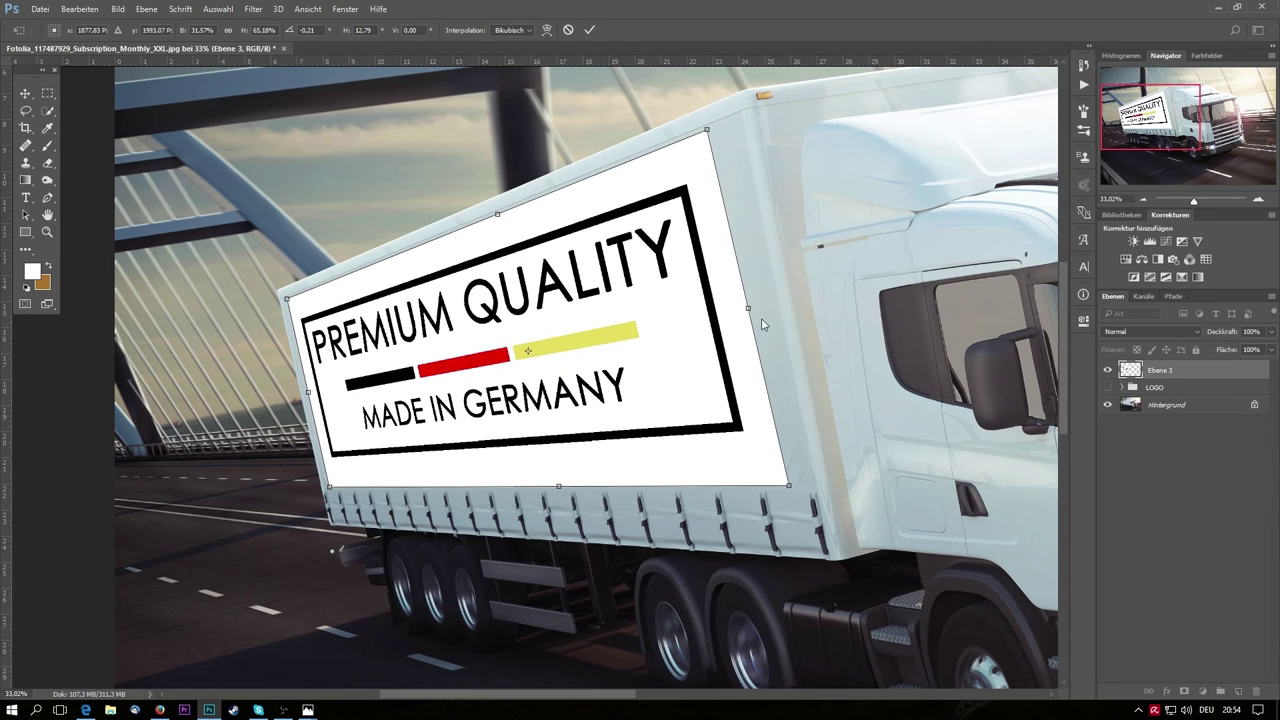
{"action": "key", "text": "Return"}
- Set Ebene 3's blend mode to Multiplizieren so the logo's white background disappears
{"action": "scroll", "coordinate": [677, 232], "scroll_direction": "down", "scroll_amount": 3}
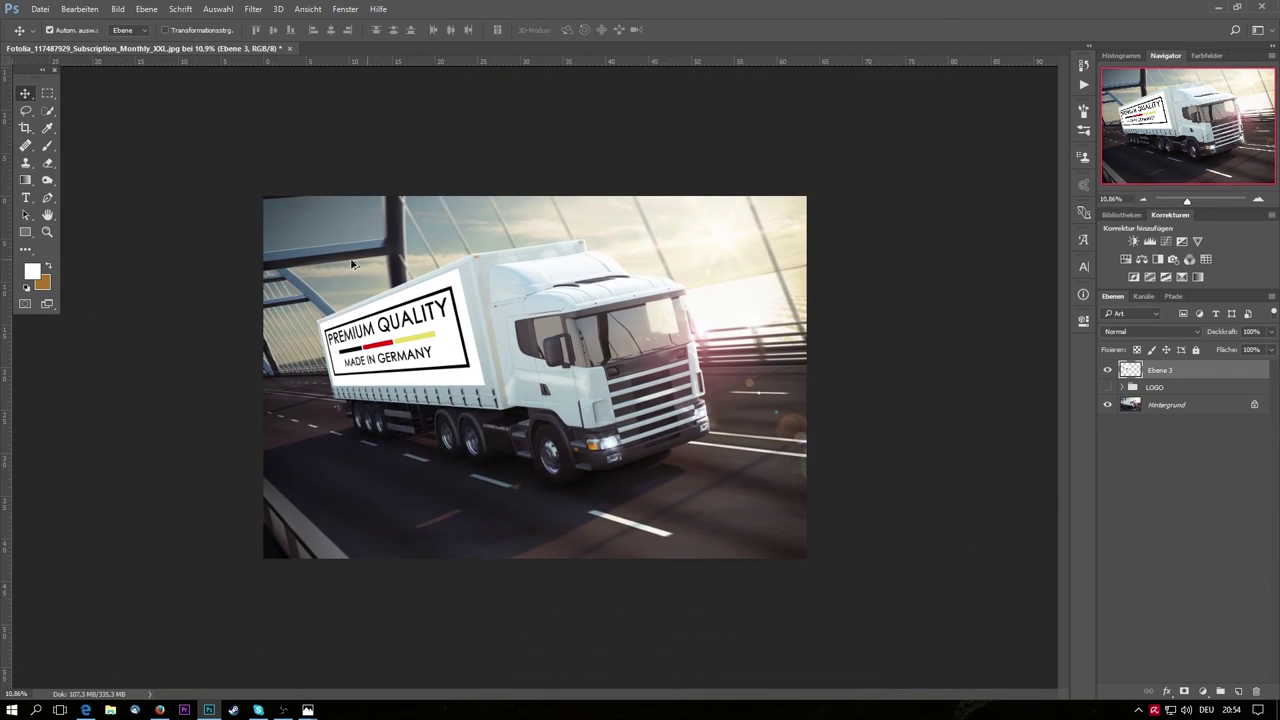
{"action": "scroll", "coordinate": [352, 263], "scroll_direction": "up", "scroll_amount": 2}
{"action": "scroll", "coordinate": [340, 280], "scroll_direction": "up", "scroll_amount": 2}
{"action": "scroll", "coordinate": [330, 290], "scroll_direction": "up", "scroll_amount": 2}
{"action": "scroll", "coordinate": [318, 305], "scroll_direction": "up", "scroll_amount": 2}
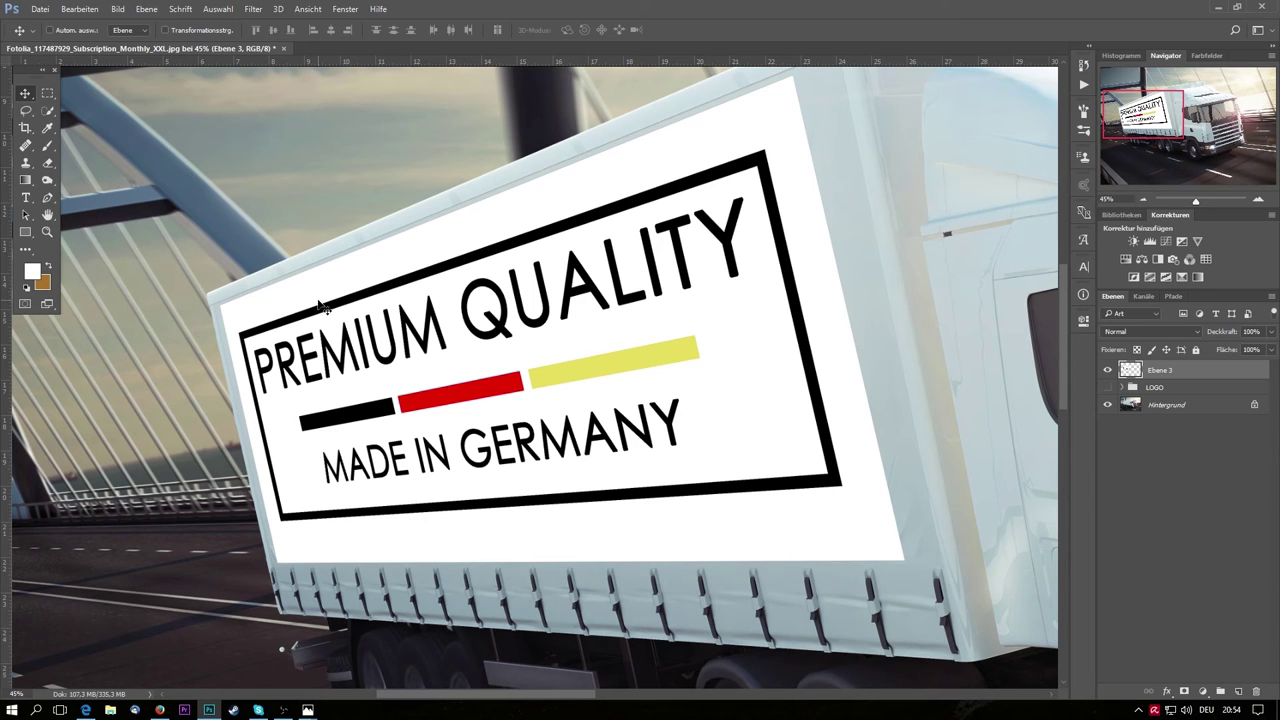
{"action": "left_click", "coordinate": [1137, 334]}
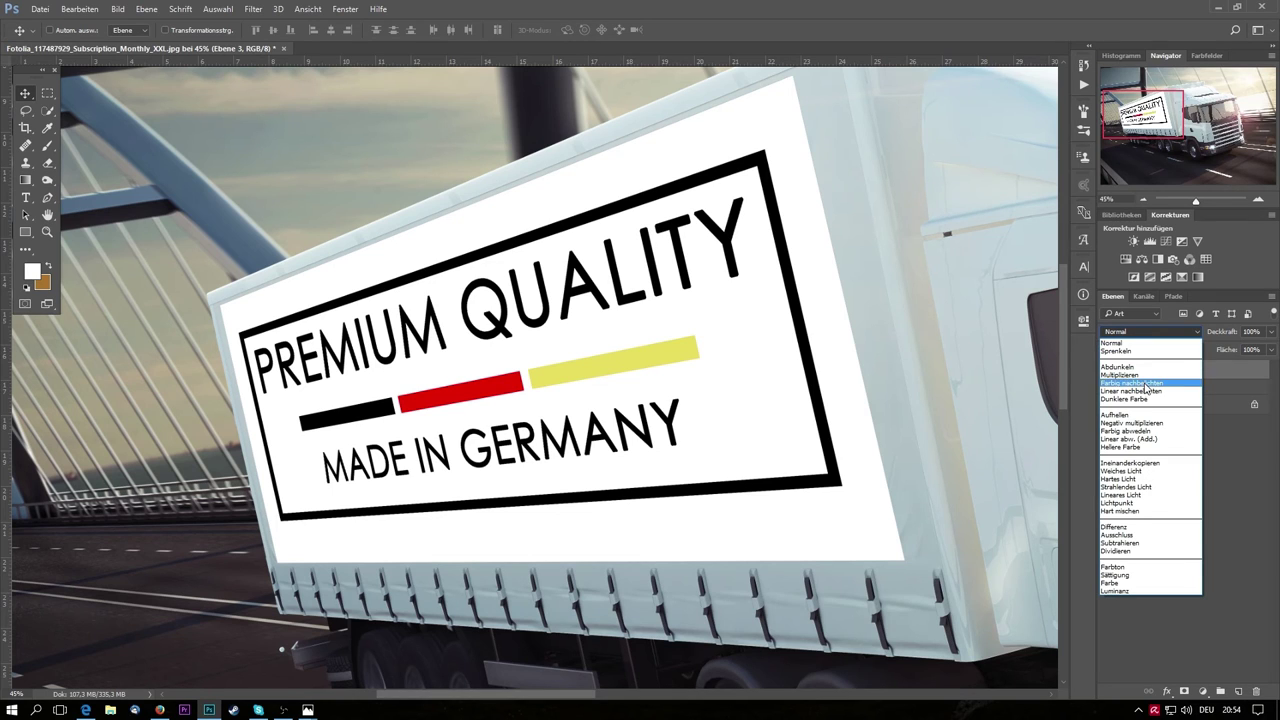
{"action": "left_click", "coordinate": [1143, 375]}
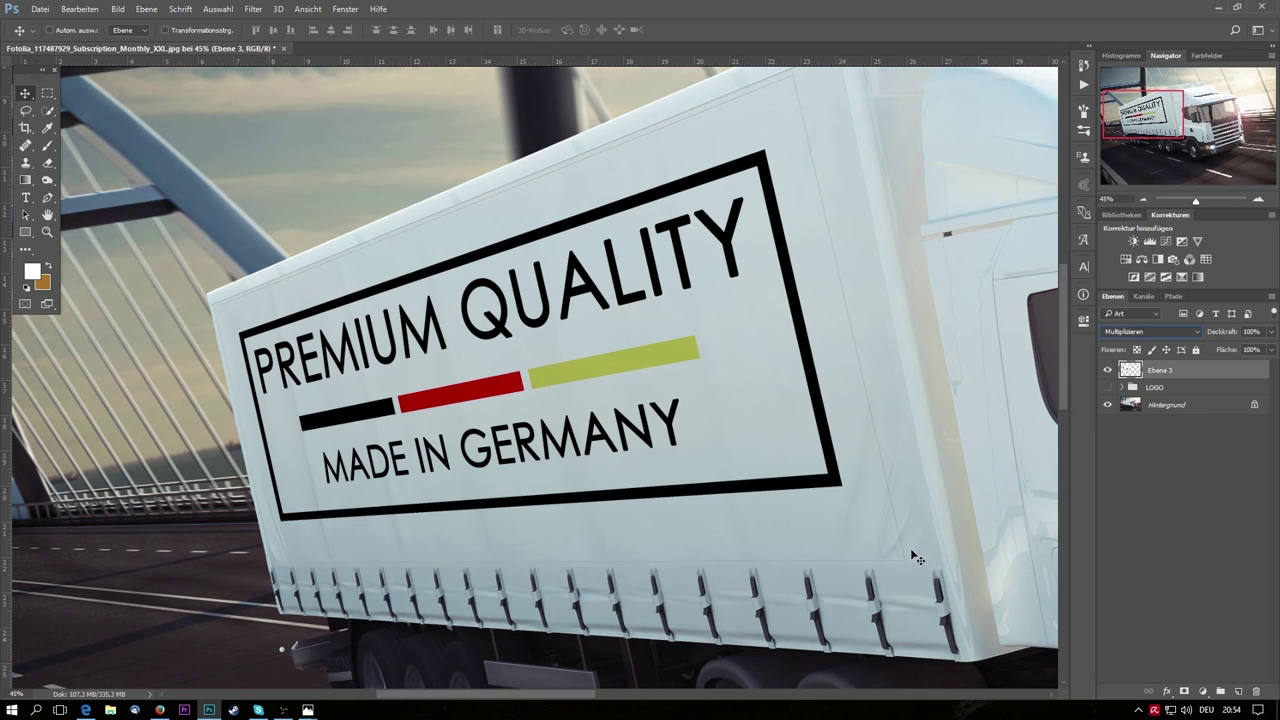
{"action": "scroll", "coordinate": [925, 552], "scroll_direction": "up", "scroll_amount": 2}
{"action": "scroll", "coordinate": [902, 557], "scroll_direction": "up", "scroll_amount": 2}
{"action": "scroll", "coordinate": [882, 557], "scroll_direction": "up", "scroll_amount": 1}
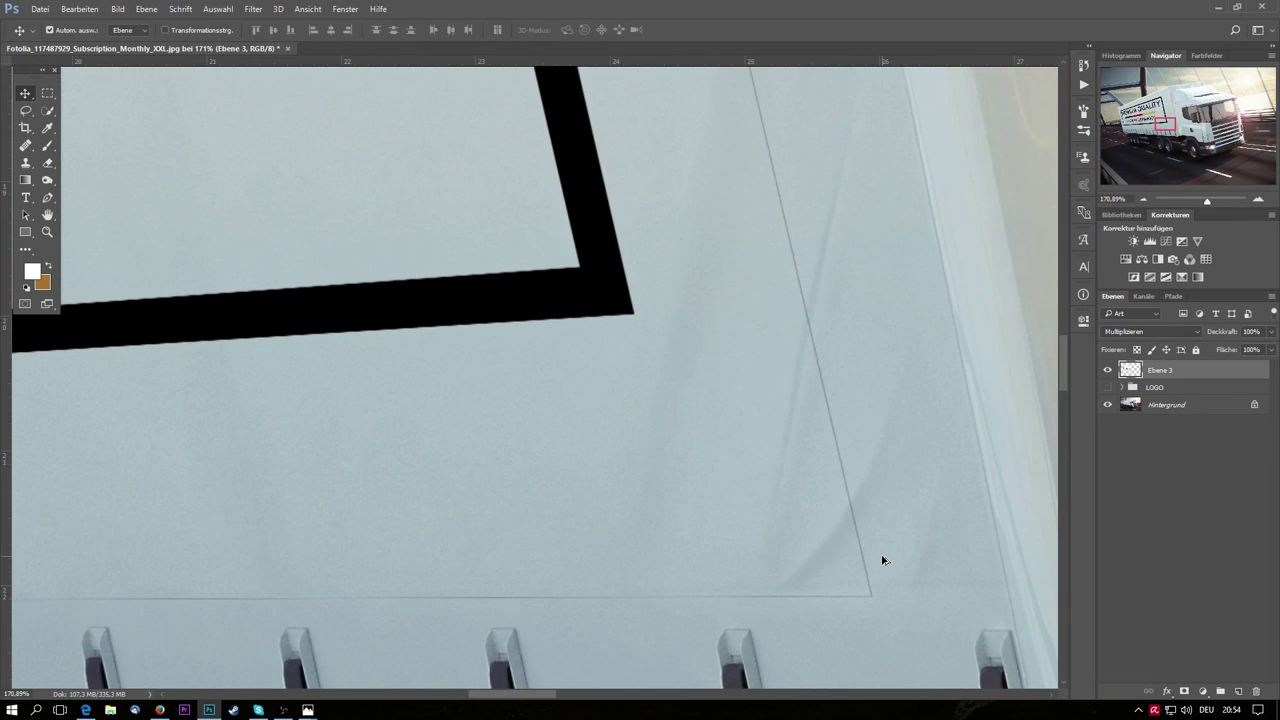
{"action": "scroll", "coordinate": [882, 557], "scroll_direction": "down", "scroll_amount": 3}
{"action": "scroll", "coordinate": [882, 557], "scroll_direction": "down", "scroll_amount": 2}
{"action": "scroll", "coordinate": [882, 557], "scroll_direction": "down", "scroll_amount": 4}
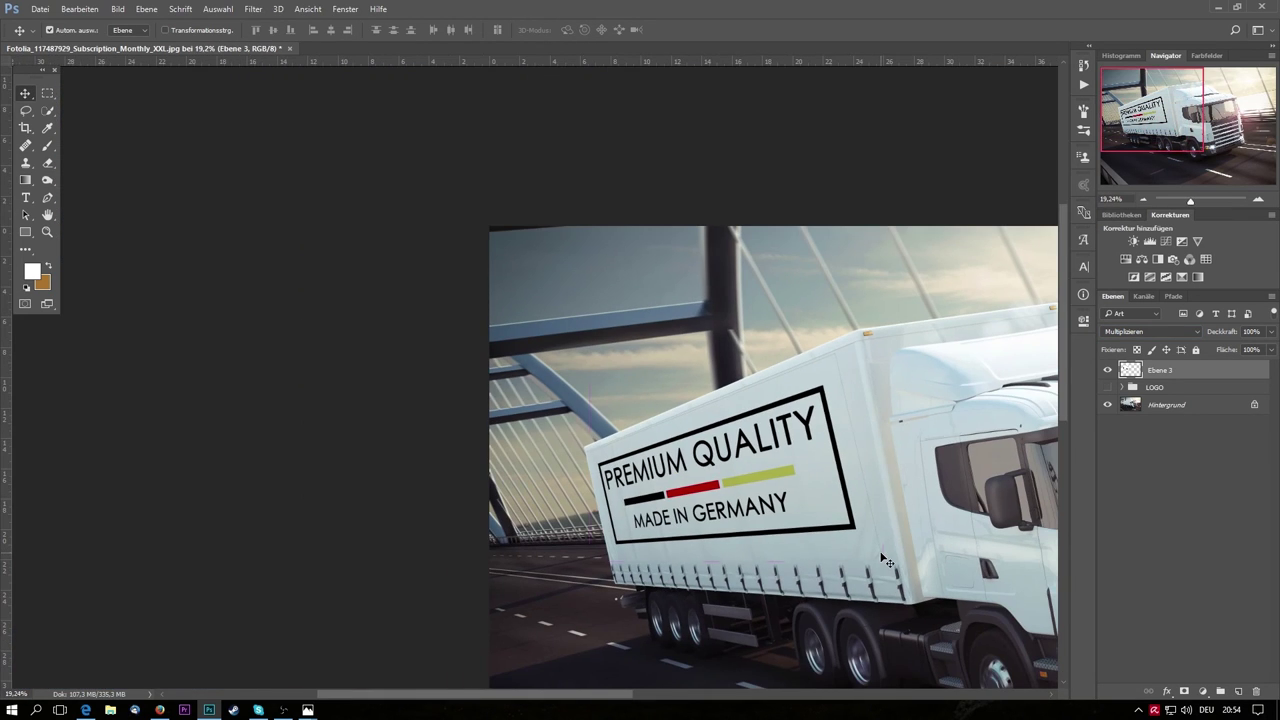
{"action": "scroll", "coordinate": [900, 550], "scroll_direction": "up", "scroll_amount": 2}
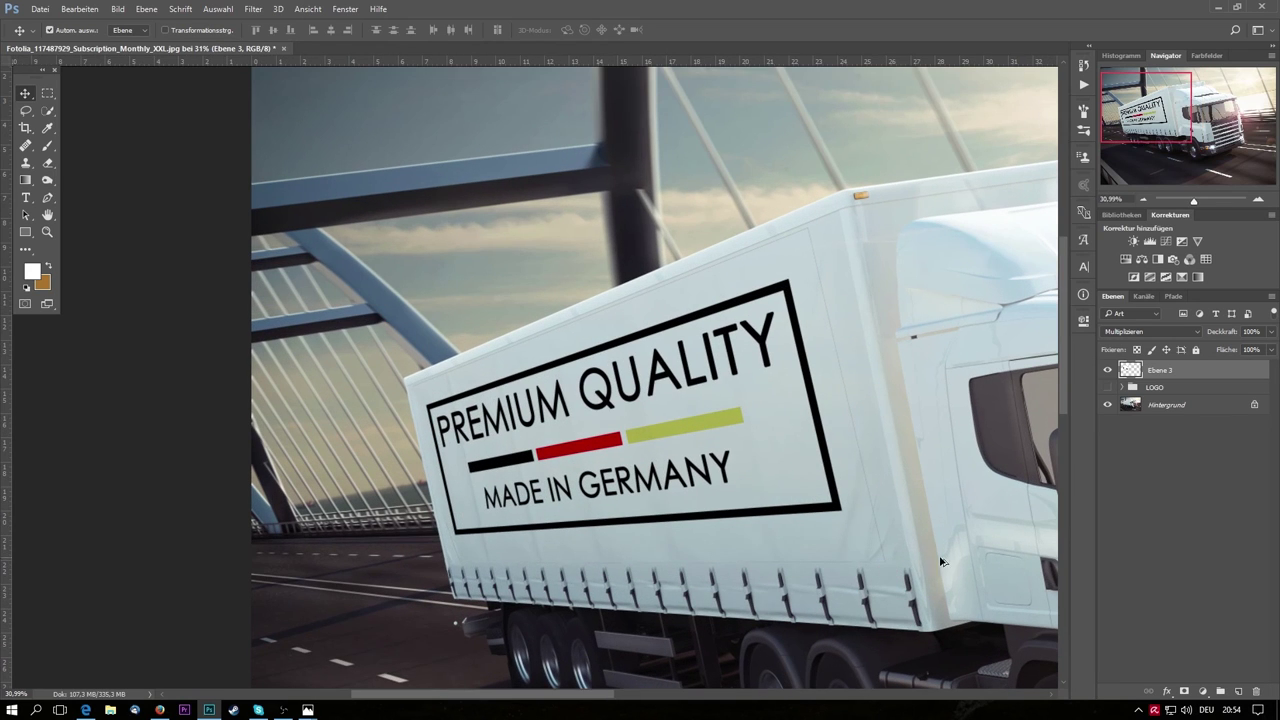
- Add a layer mask to Ebene 3 and set up a 100%-opacity brush of about 88 px
{"action": "left_click", "coordinate": [1184, 692]}
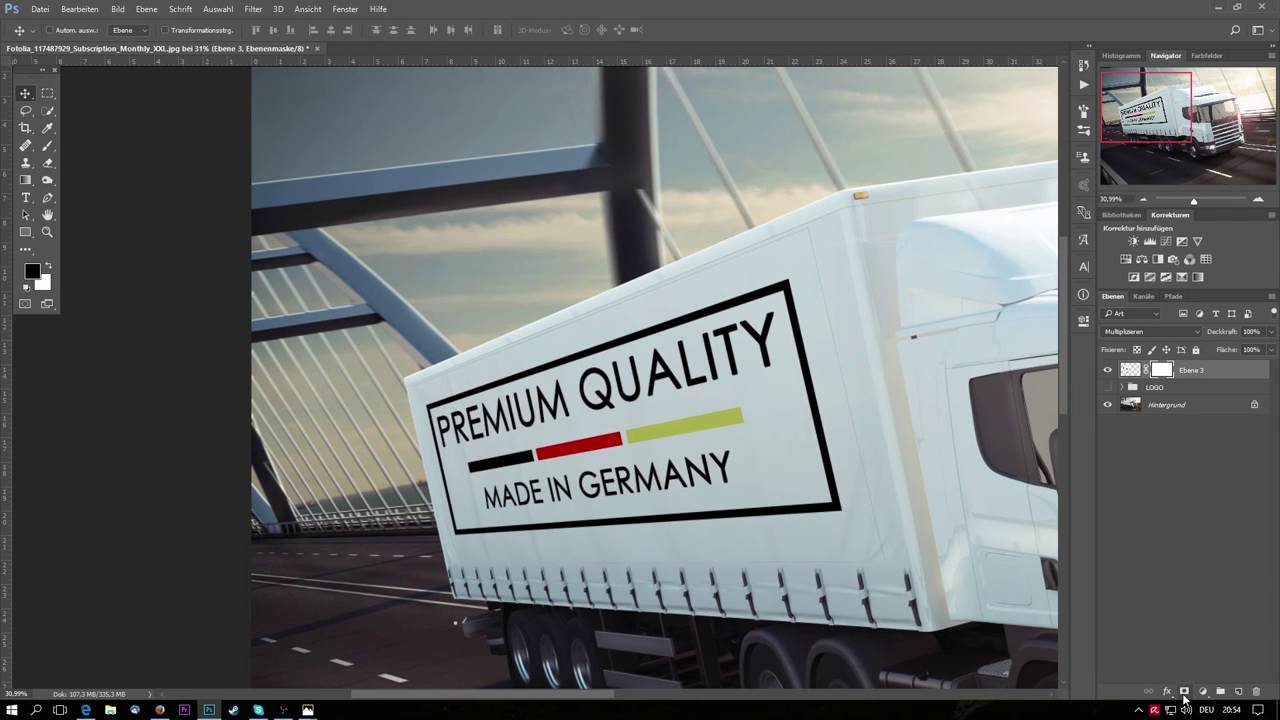
{"action": "key", "text": "b"}
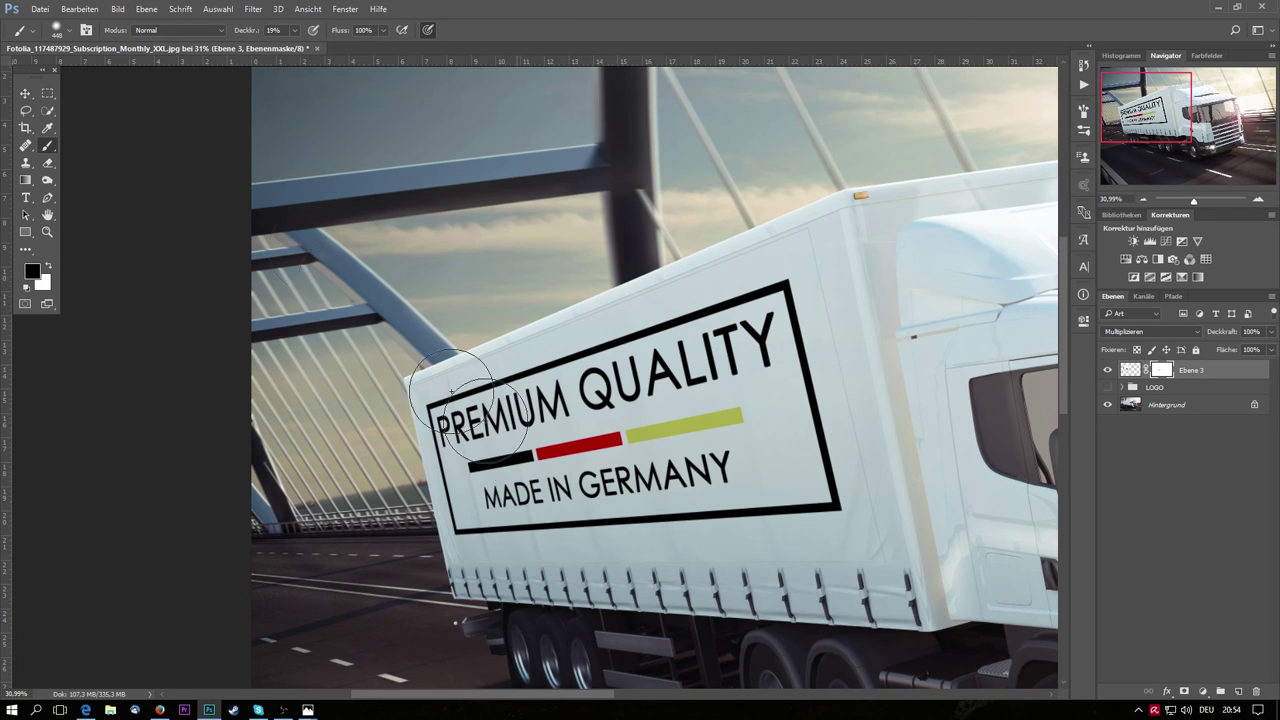
{"action": "key", "text": "0"}
{"action": "right_click", "coordinate": [838, 494]}
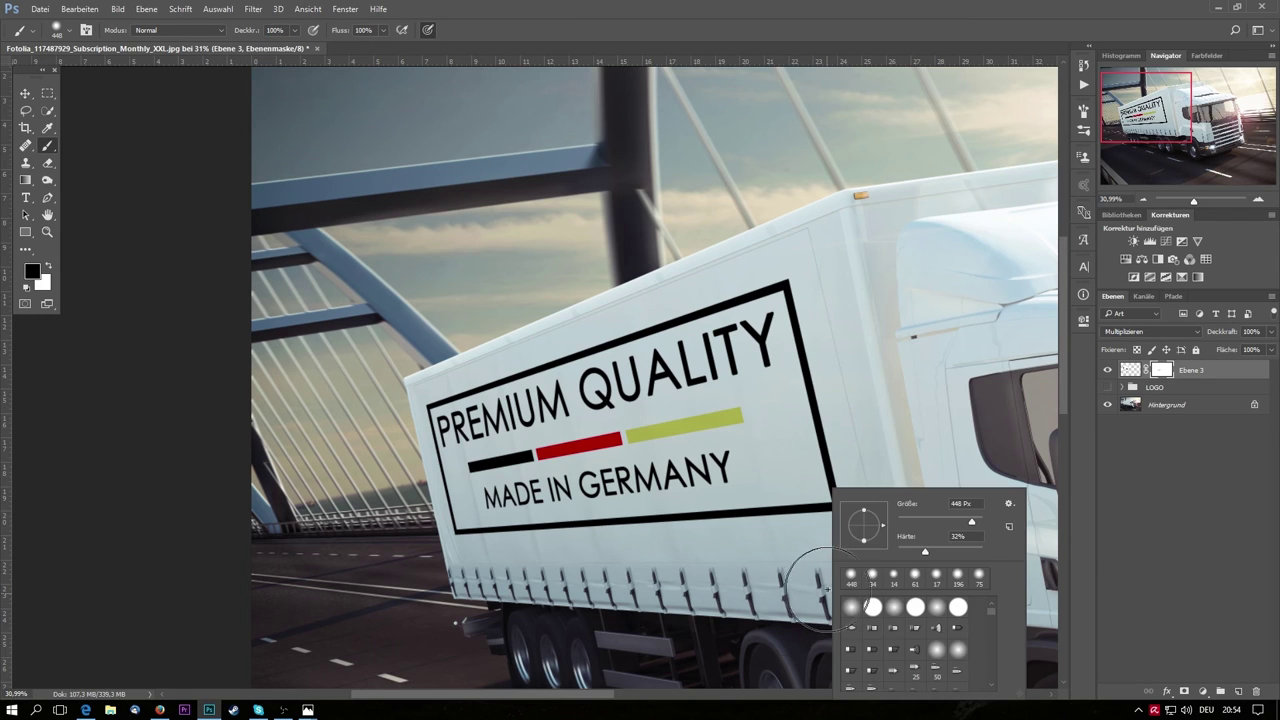
{"action": "left_click_drag", "start_coordinate": [951, 518], "coordinate": [935, 520]}
{"action": "key", "text": "Return"}
{"action": "right_click", "coordinate": [850, 560]}
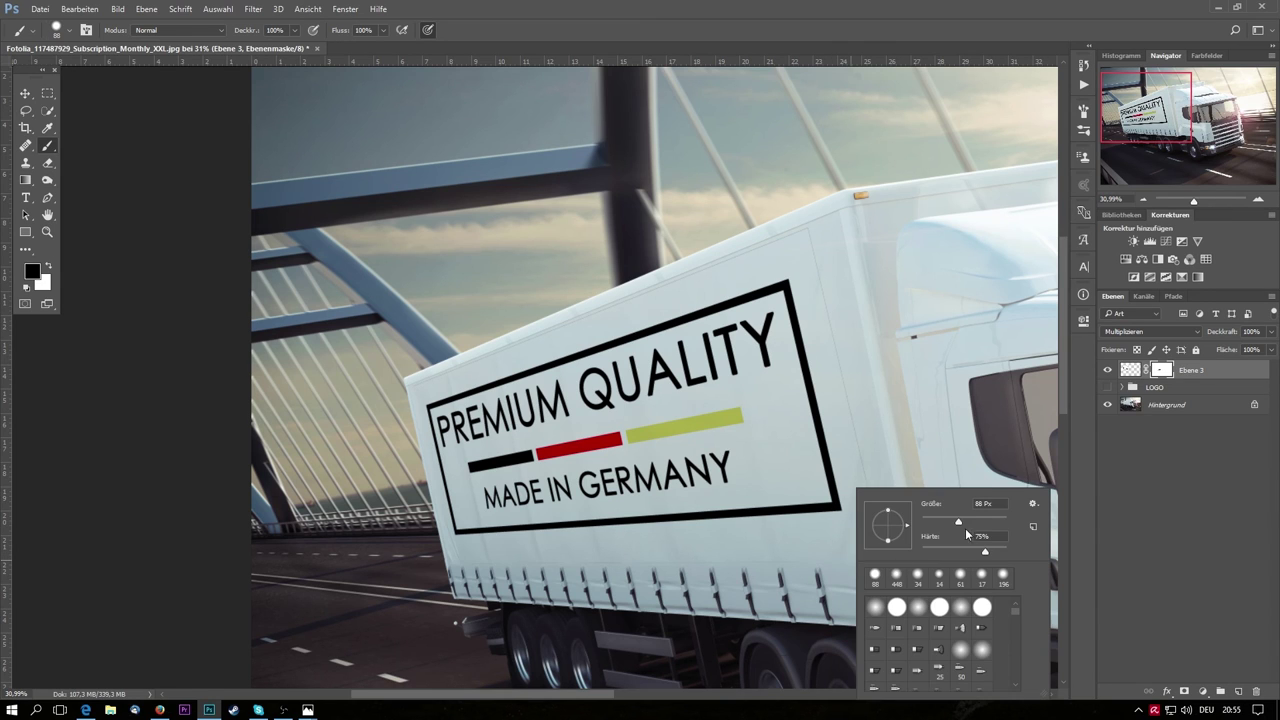
{"action": "left_click_drag", "start_coordinate": [989, 524], "coordinate": [986, 524]}
{"action": "key", "text": "Return"}
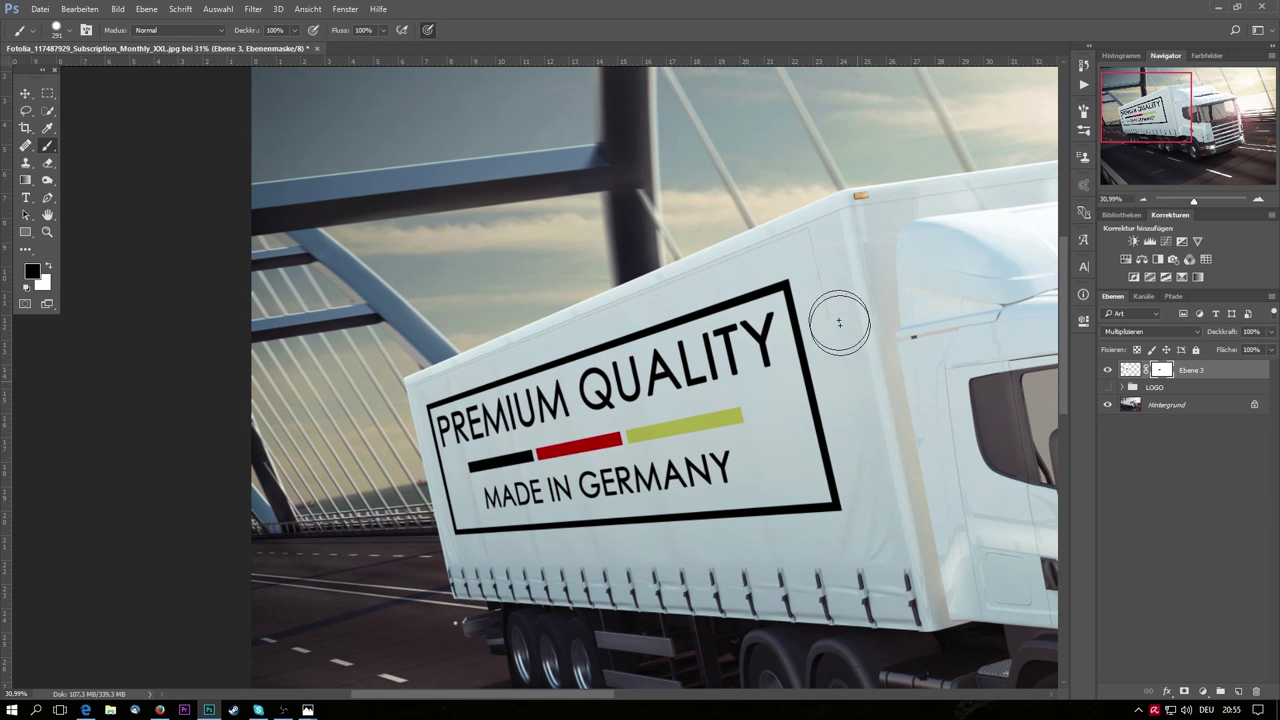
- Paint black on the mask to hide the logo along the trailer's front edge
{"action": "left_click_drag", "start_coordinate": [803, 216], "coordinate": [405, 553]}
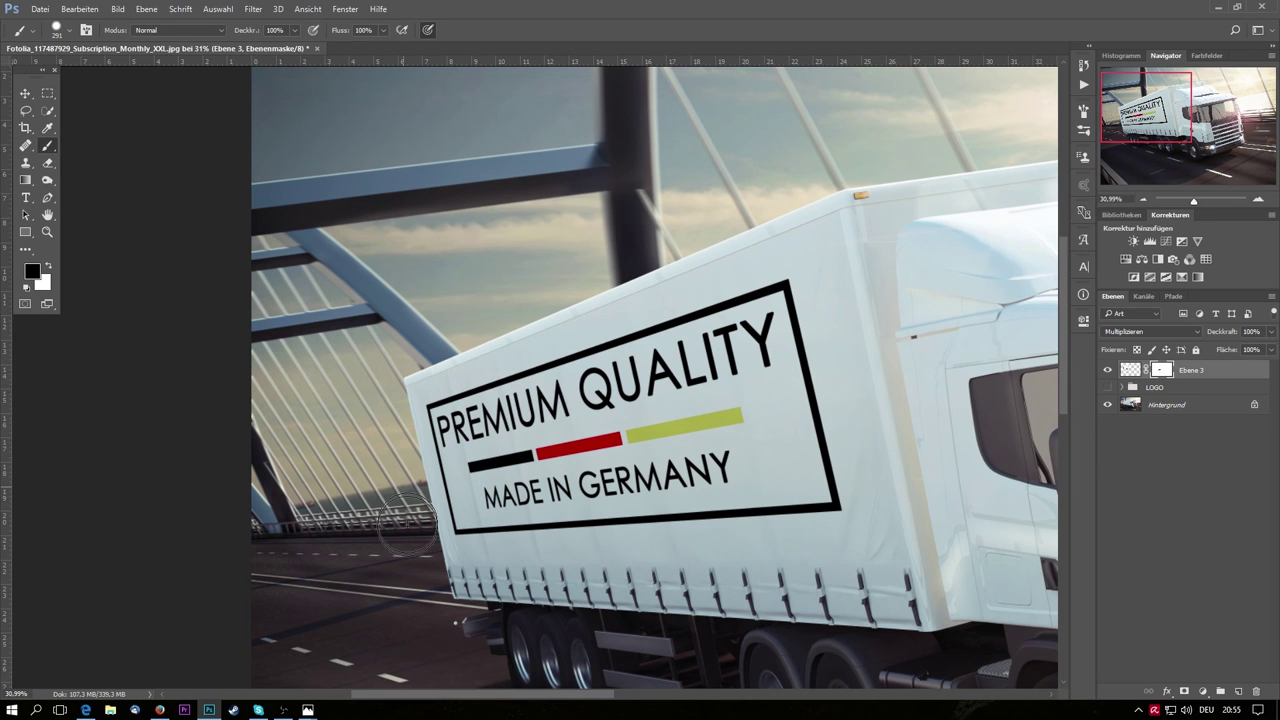
{"action": "scroll", "coordinate": [408, 534], "scroll_direction": "down", "scroll_amount": 3}
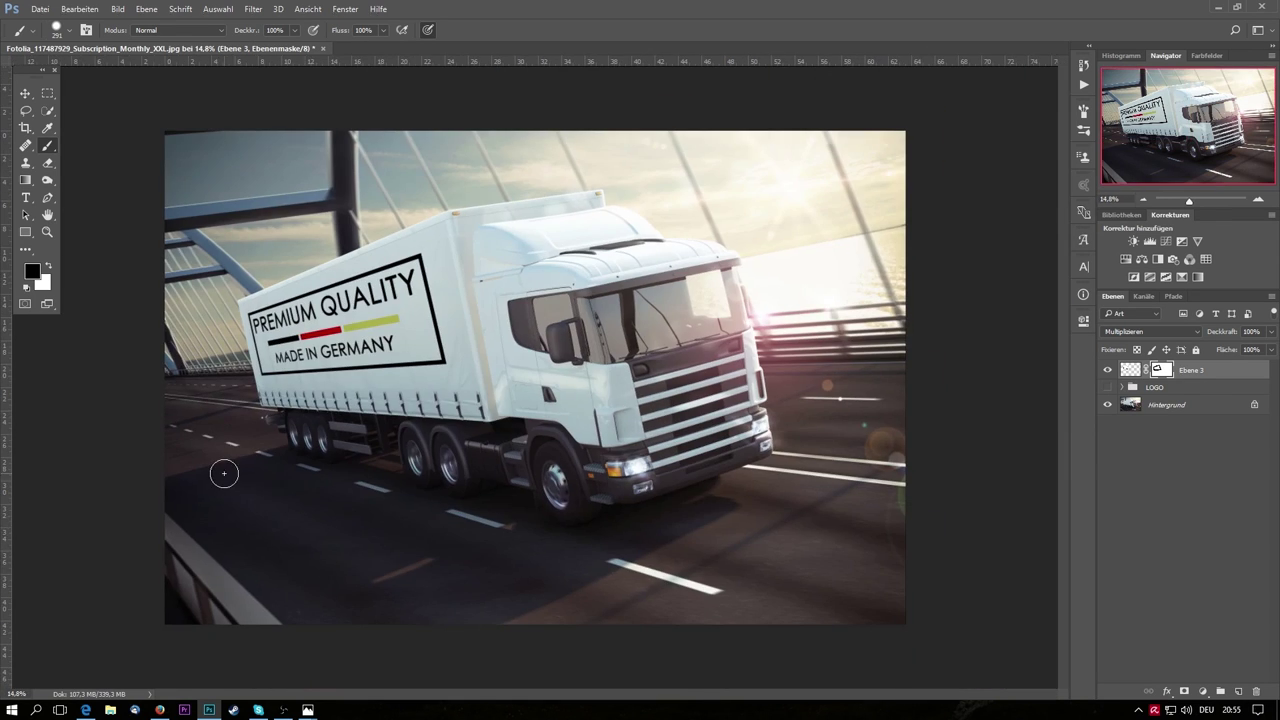
{"action": "scroll", "coordinate": [192, 340], "scroll_direction": "up", "scroll_amount": 2}
{"action": "scroll", "coordinate": [200, 320], "scroll_direction": "up", "scroll_amount": 2}
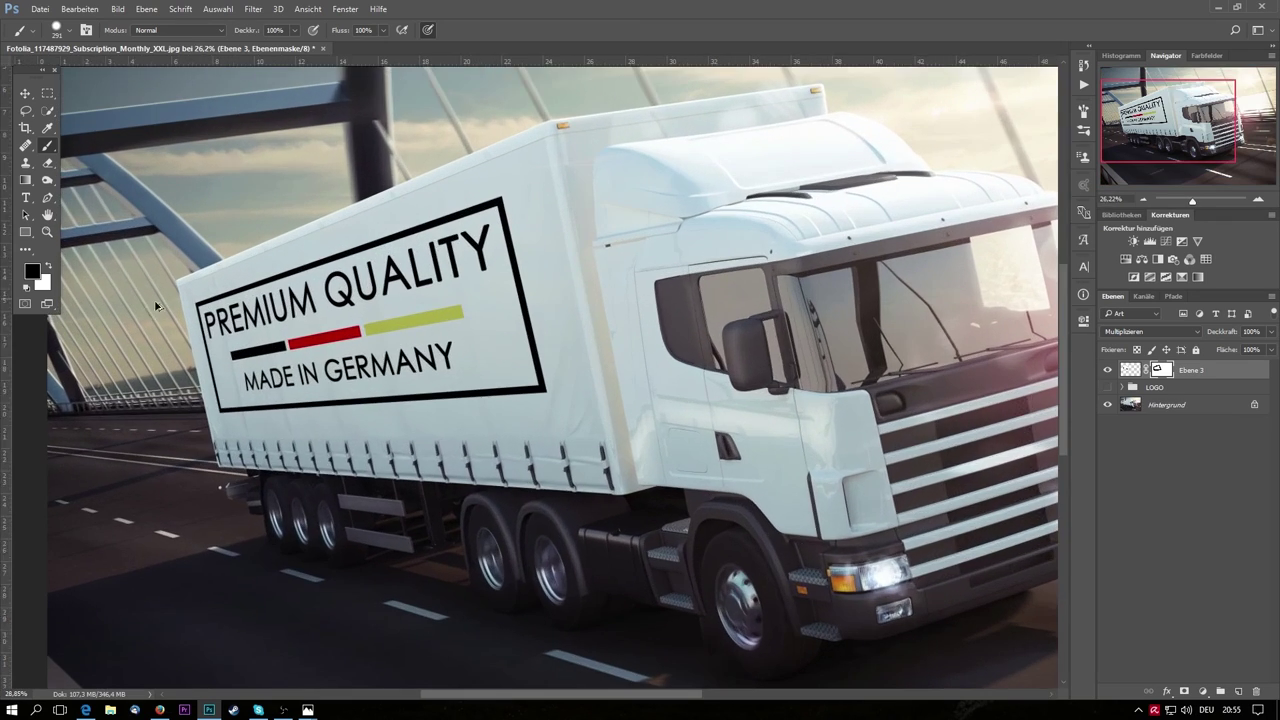
{"action": "scroll", "coordinate": [208, 309], "scroll_direction": "up", "scroll_amount": 2}
{"action": "scroll", "coordinate": [448, 603], "scroll_direction": "up", "scroll_amount": 1}
{"action": "scroll", "coordinate": [489, 637], "scroll_direction": "up", "scroll_amount": 2}
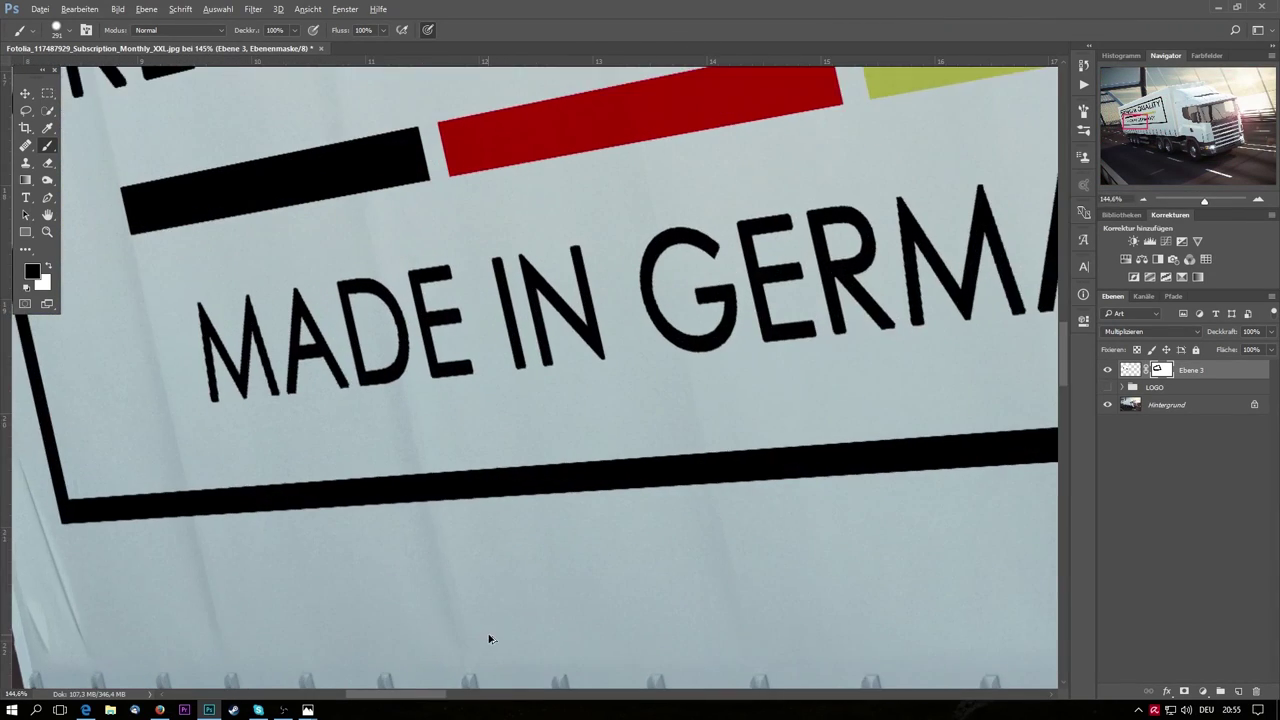
{"action": "scroll", "coordinate": [494, 611], "scroll_direction": "up", "scroll_amount": 2}
{"action": "scroll", "coordinate": [500, 450], "scroll_direction": "down", "scroll_amount": 5}
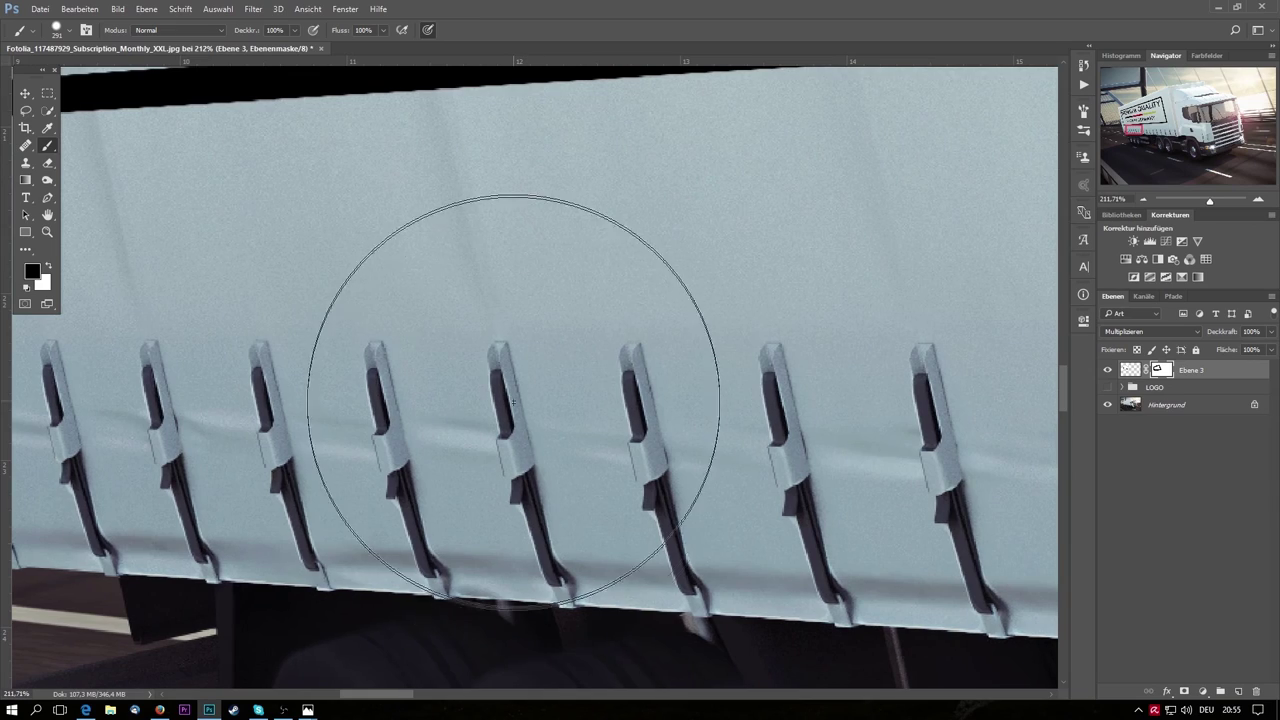
{"action": "scroll", "coordinate": [520, 390], "scroll_direction": "down", "scroll_amount": 3}
{"action": "scroll", "coordinate": [510, 430], "scroll_direction": "up", "scroll_amount": 1}
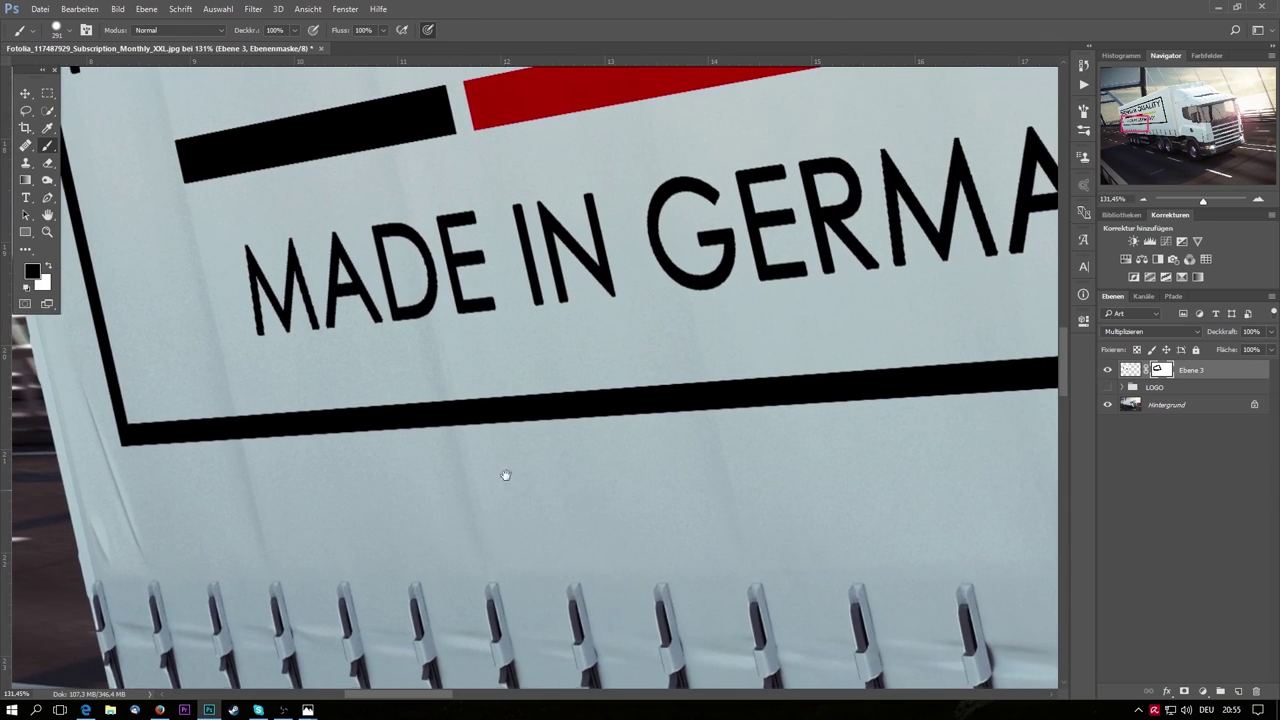
{"action": "scroll", "coordinate": [531, 390], "scroll_direction": "down", "scroll_amount": 2}
{"action": "scroll", "coordinate": [529, 414], "scroll_direction": "down", "scroll_amount": 1}
{"action": "scroll", "coordinate": [557, 429], "scroll_direction": "down", "scroll_amount": 2}
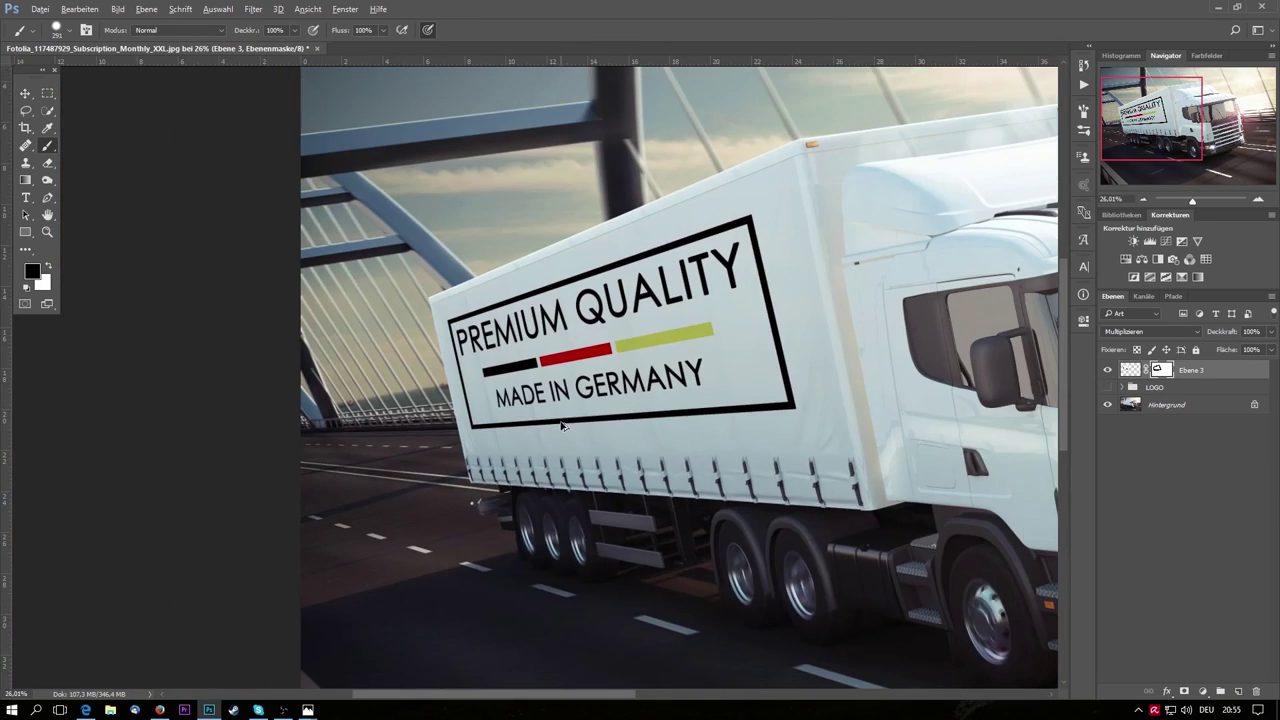
- Apply a Gaußscher Weichzeichner blur of about 1.3 pixels to Ebene 3's logo pixels
{"action": "left_click", "coordinate": [1135, 371]}
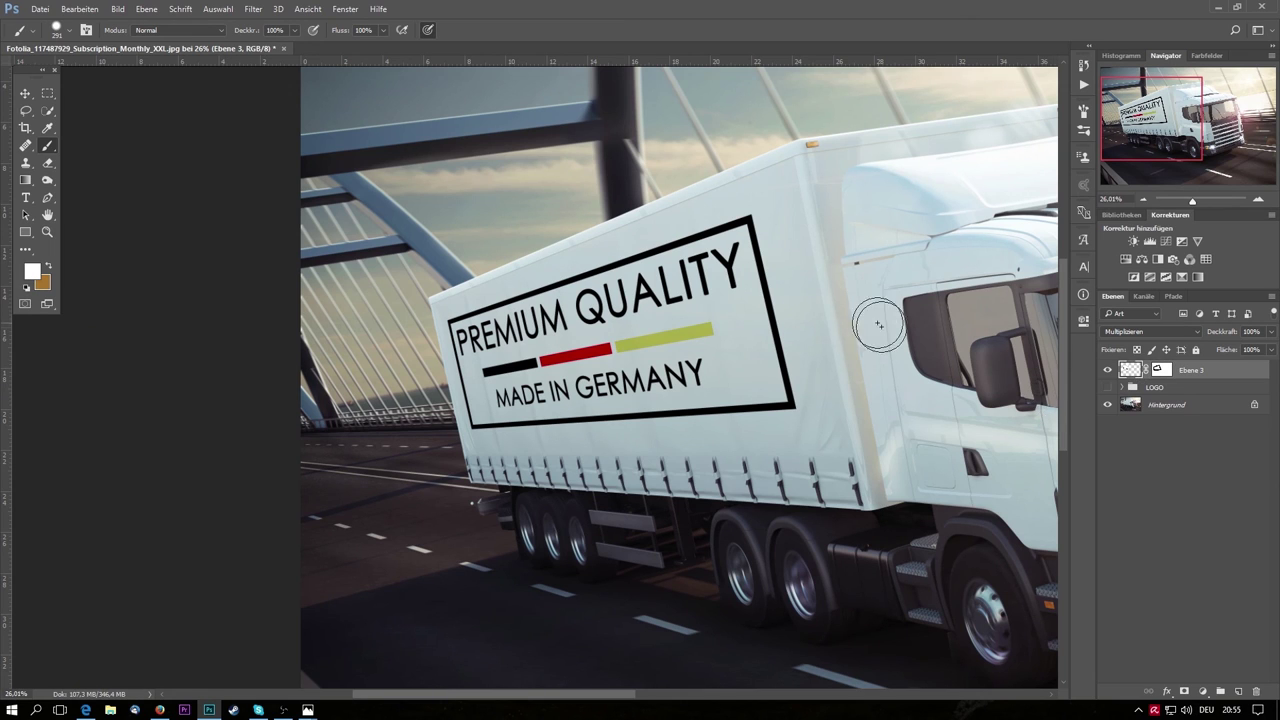
{"action": "left_click", "coordinate": [252, 9]}
{"action": "mouse_move", "coordinate": [290, 258]}
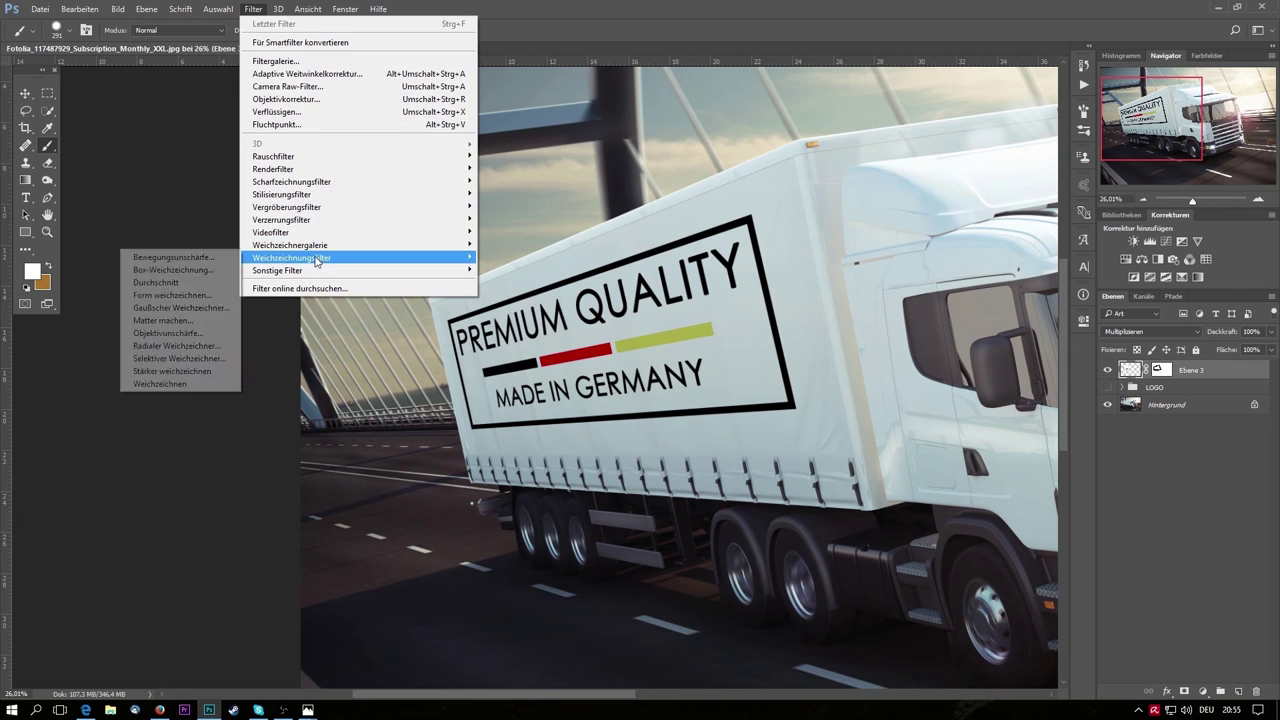
{"action": "left_click", "coordinate": [207, 311]}
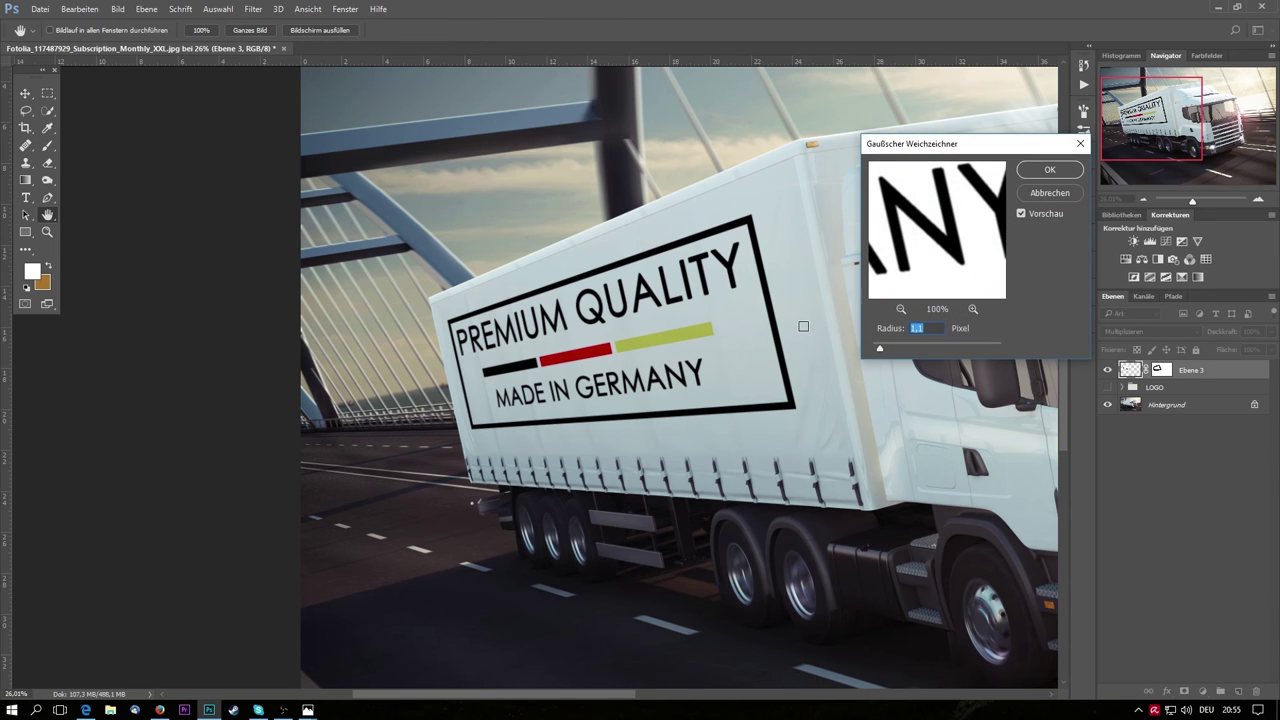
{"action": "left_click_drag", "start_coordinate": [882, 349], "coordinate": [884, 350]}
{"action": "left_click_drag", "start_coordinate": [889, 347], "coordinate": [881, 349]}
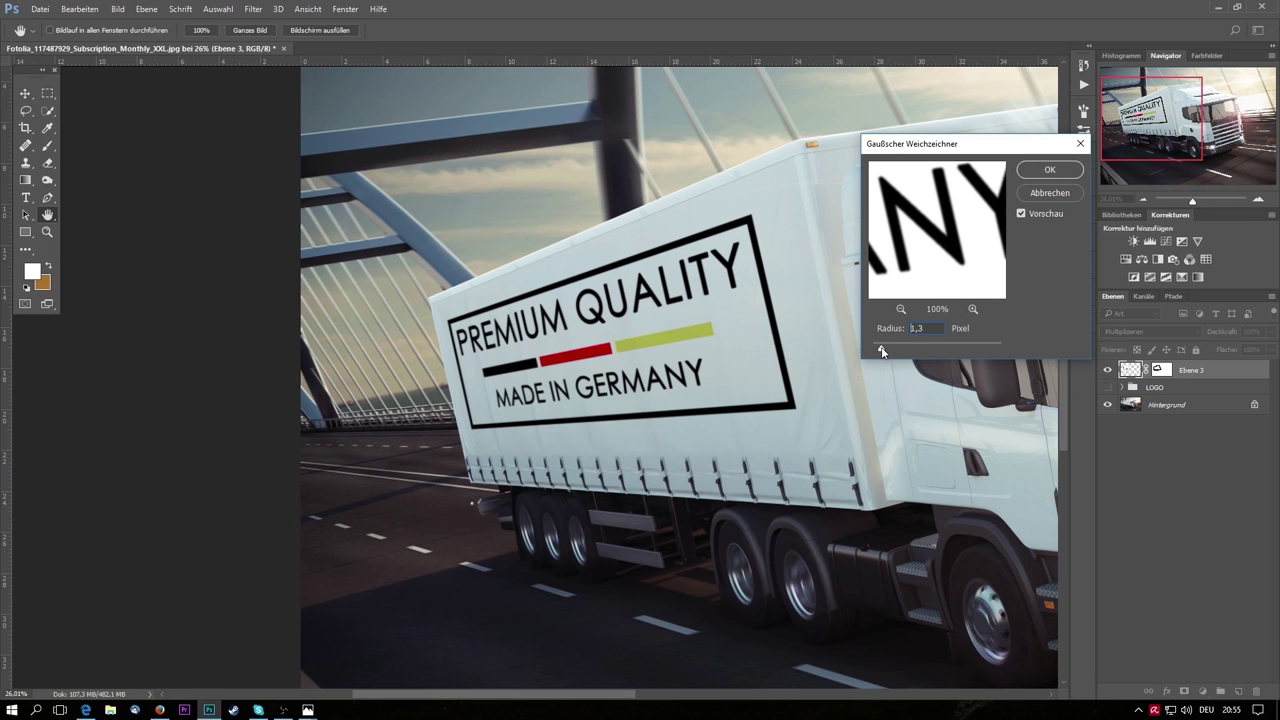
{"action": "left_click", "coordinate": [1066, 172]}
- Use Verzerren to pull the Ebene 3 logo's lower-right corner slightly down, fitting the trailer's perspective
{"action": "key", "text": "b"}
{"action": "scroll", "coordinate": [840, 331], "scroll_direction": "down", "scroll_amount": 2}
{"action": "scroll", "coordinate": [840, 331], "scroll_direction": "down", "scroll_amount": 2}
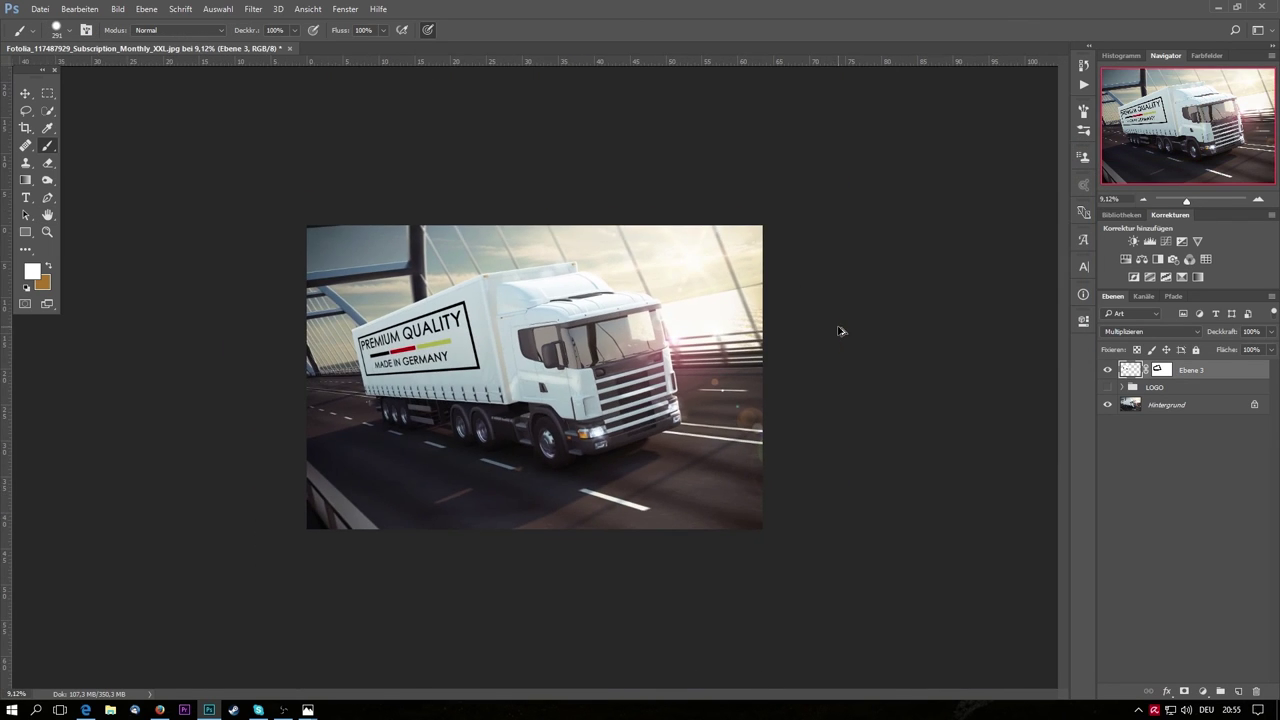
{"action": "scroll", "coordinate": [800, 326], "scroll_direction": "down", "scroll_amount": 2}
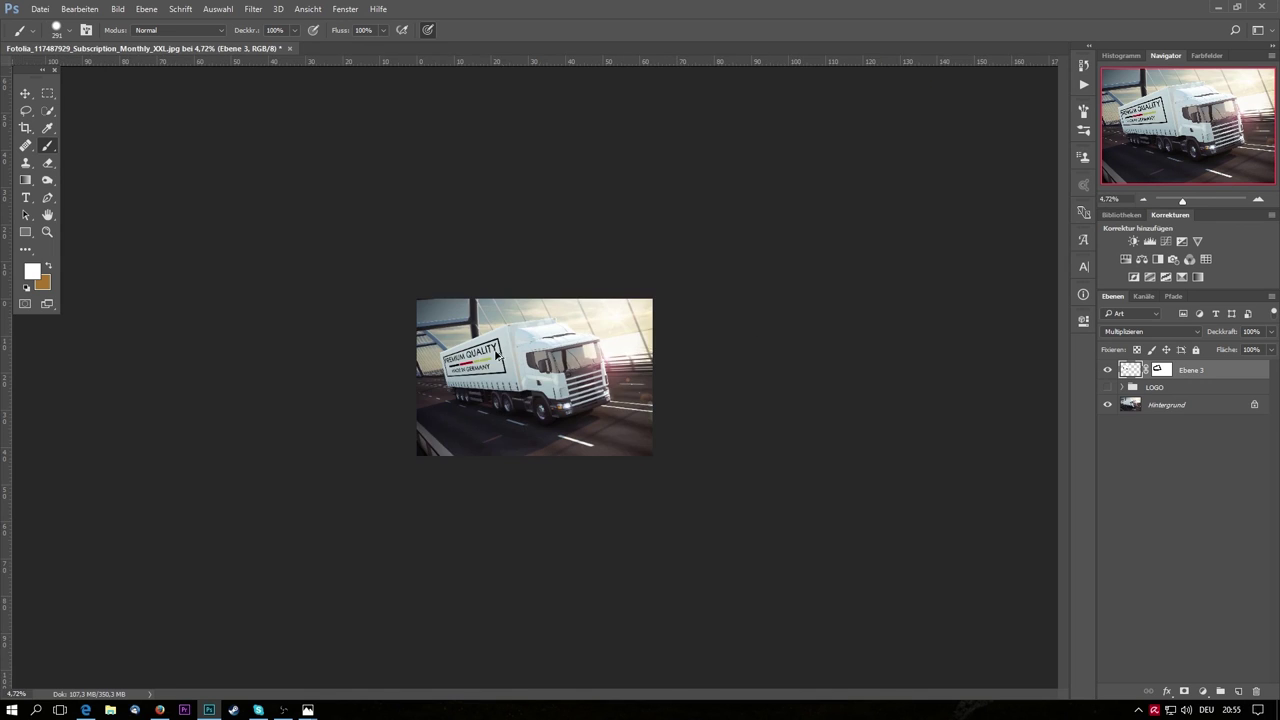
{"action": "scroll", "coordinate": [499, 357], "scroll_direction": "up", "scroll_amount": 2}
{"action": "scroll", "coordinate": [391, 361], "scroll_direction": "up", "scroll_amount": 2}
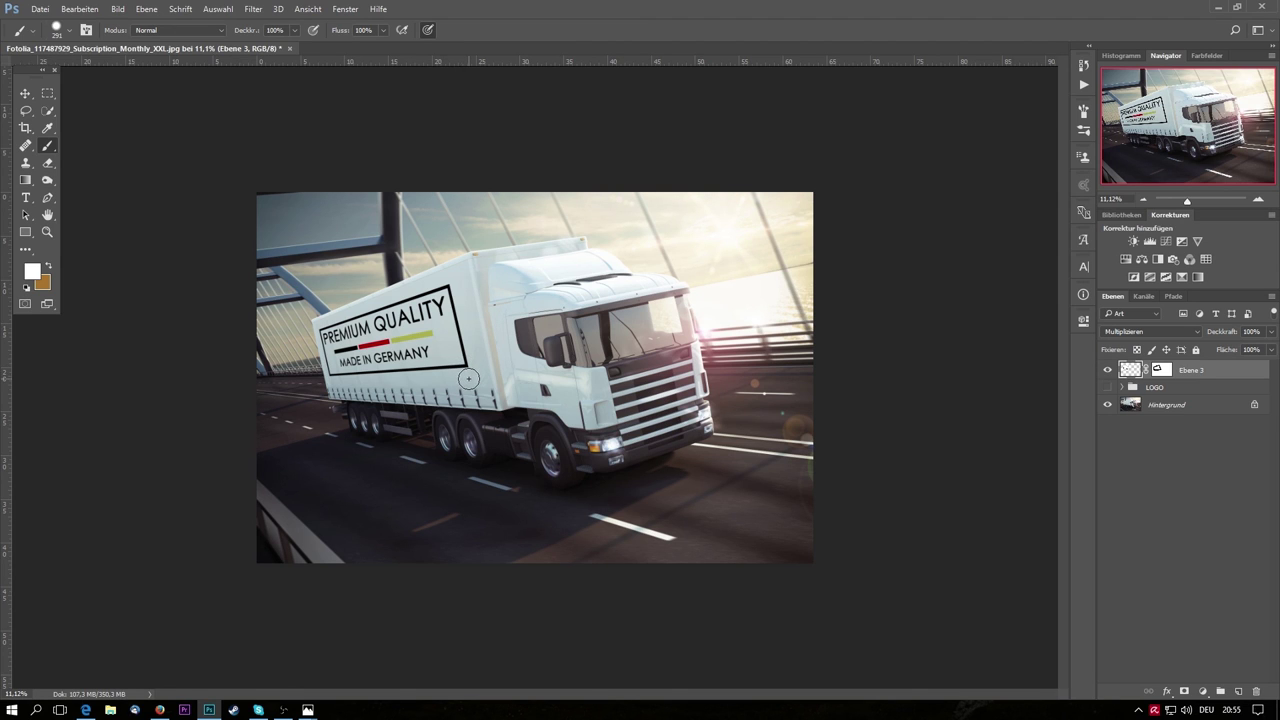
{"action": "left_click", "coordinate": [80, 9]}
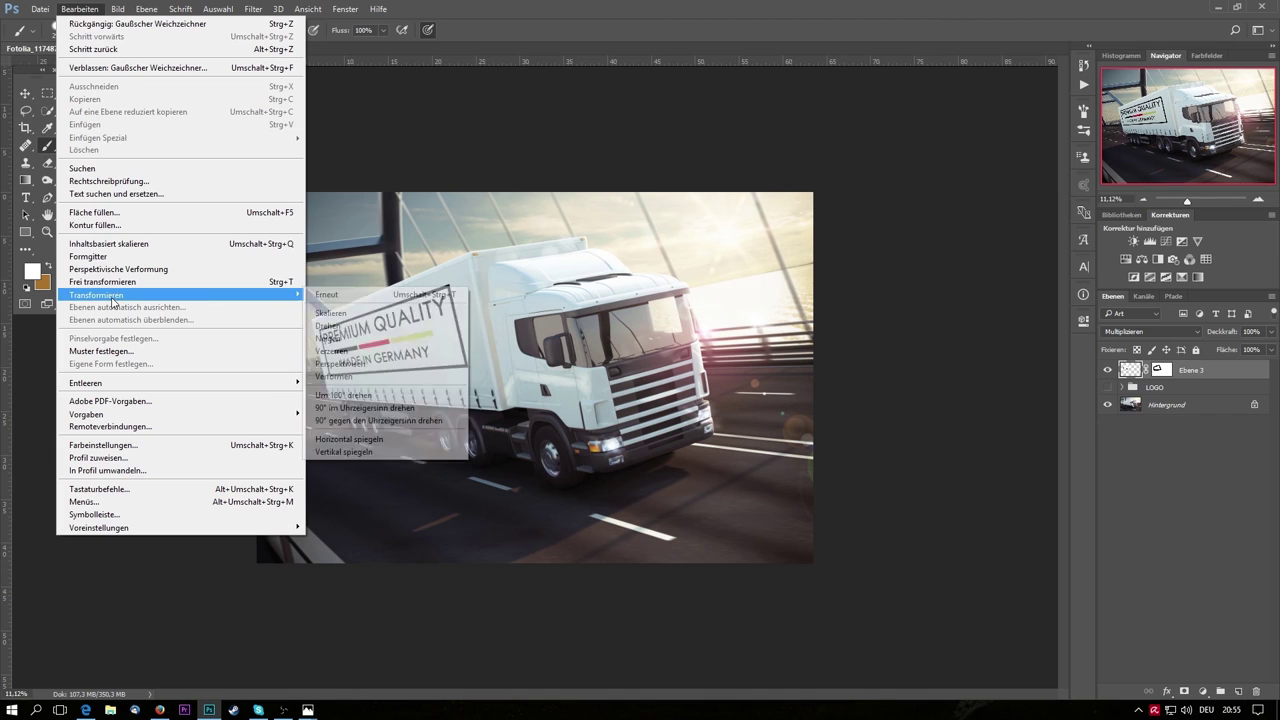
{"action": "mouse_move", "coordinate": [96, 295]}
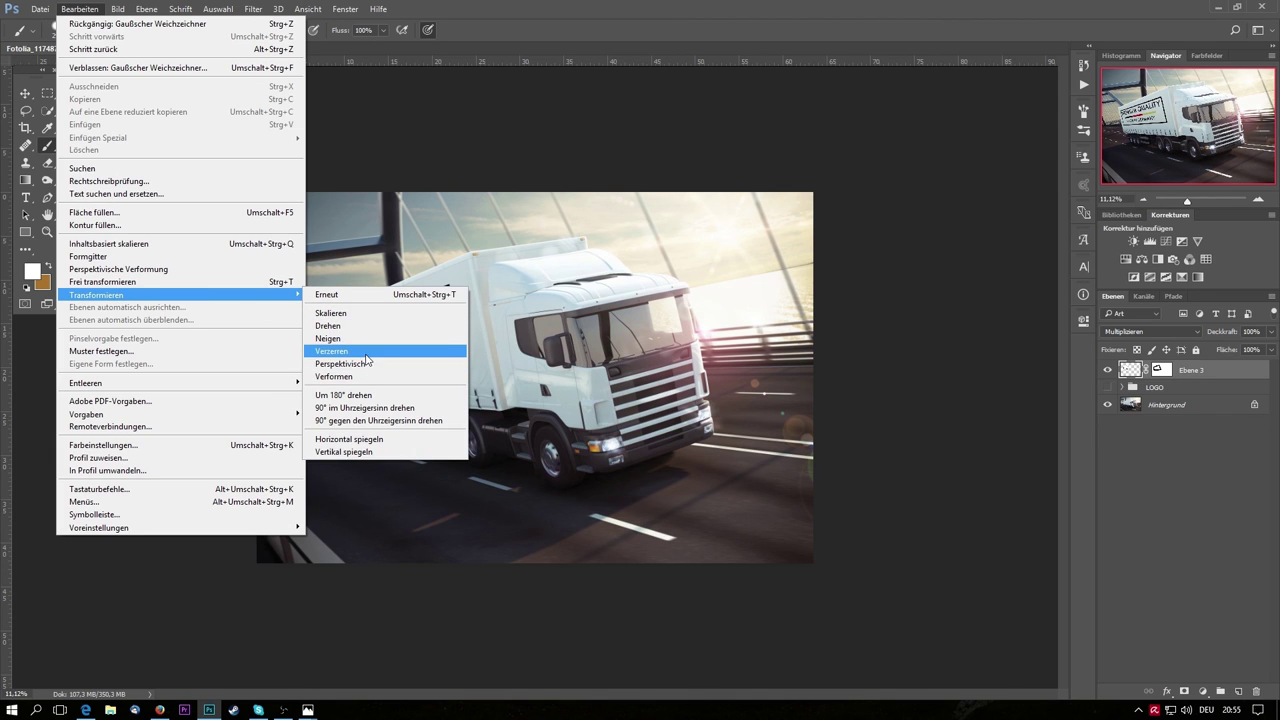
{"action": "left_click", "coordinate": [363, 366]}
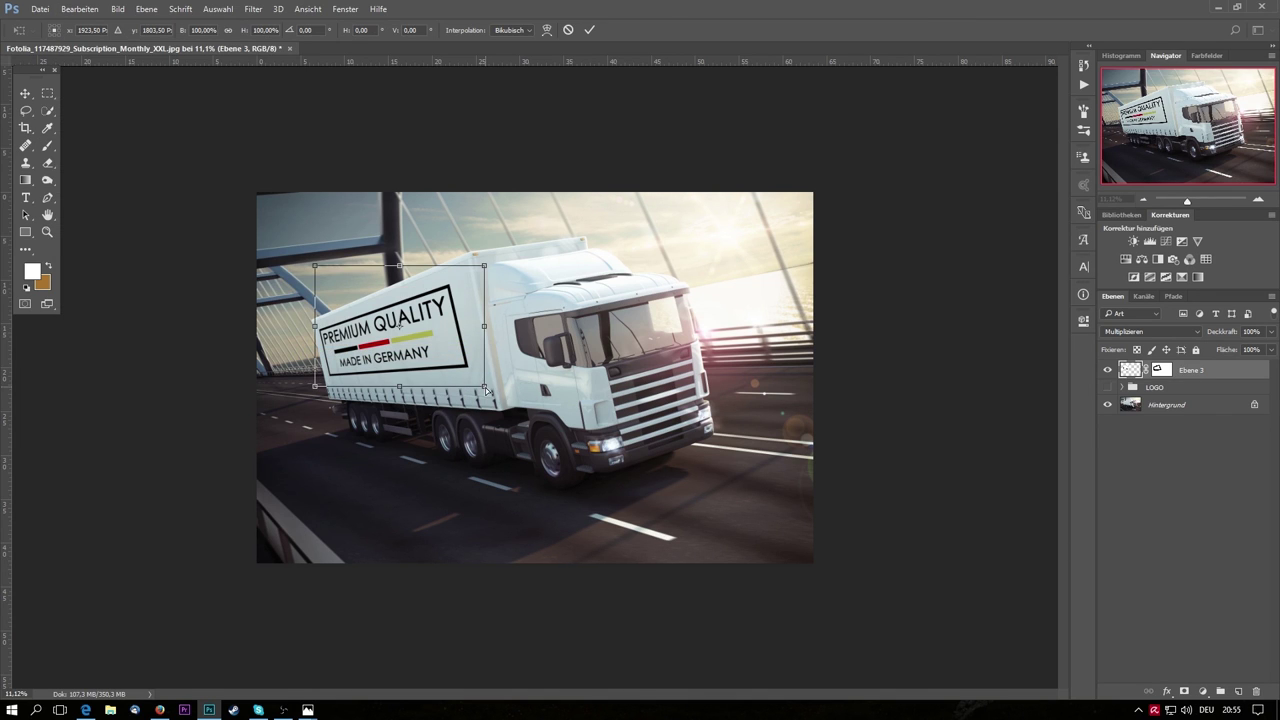
{"action": "left_click_drag", "start_coordinate": [485, 387], "coordinate": [482, 397]}
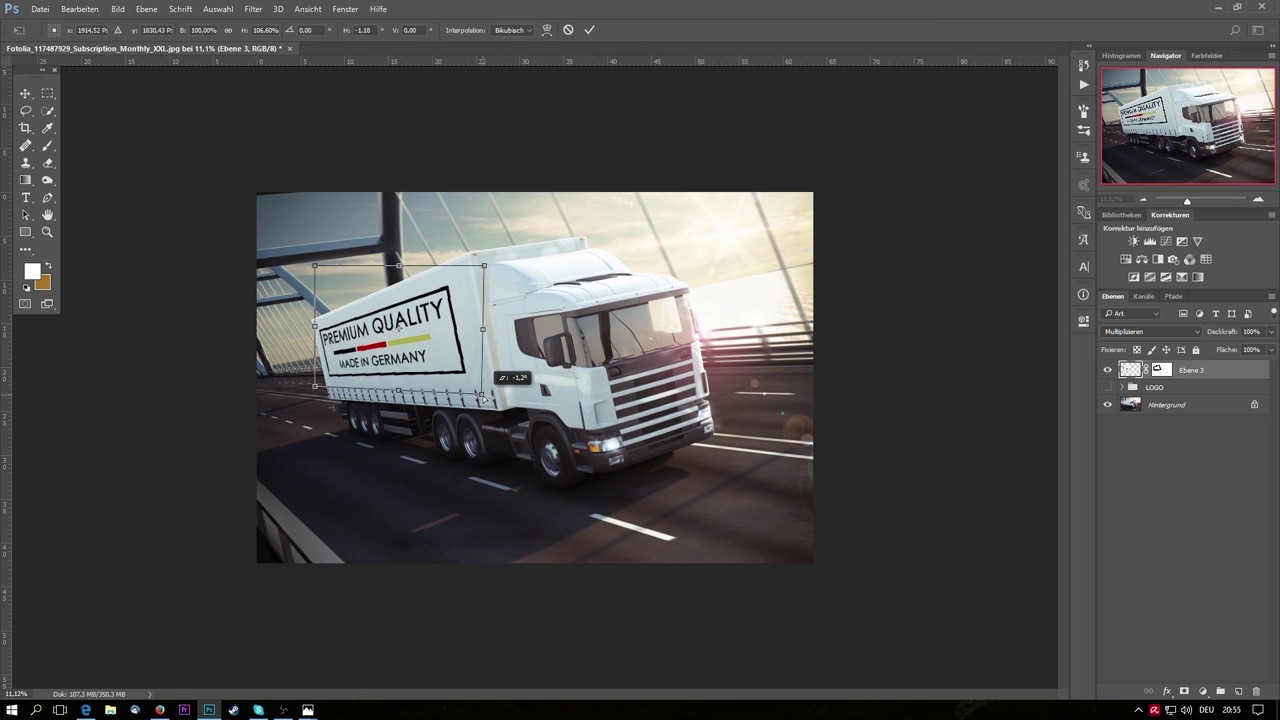
{"action": "key", "text": "Return"}
{"action": "key", "text": "b"}
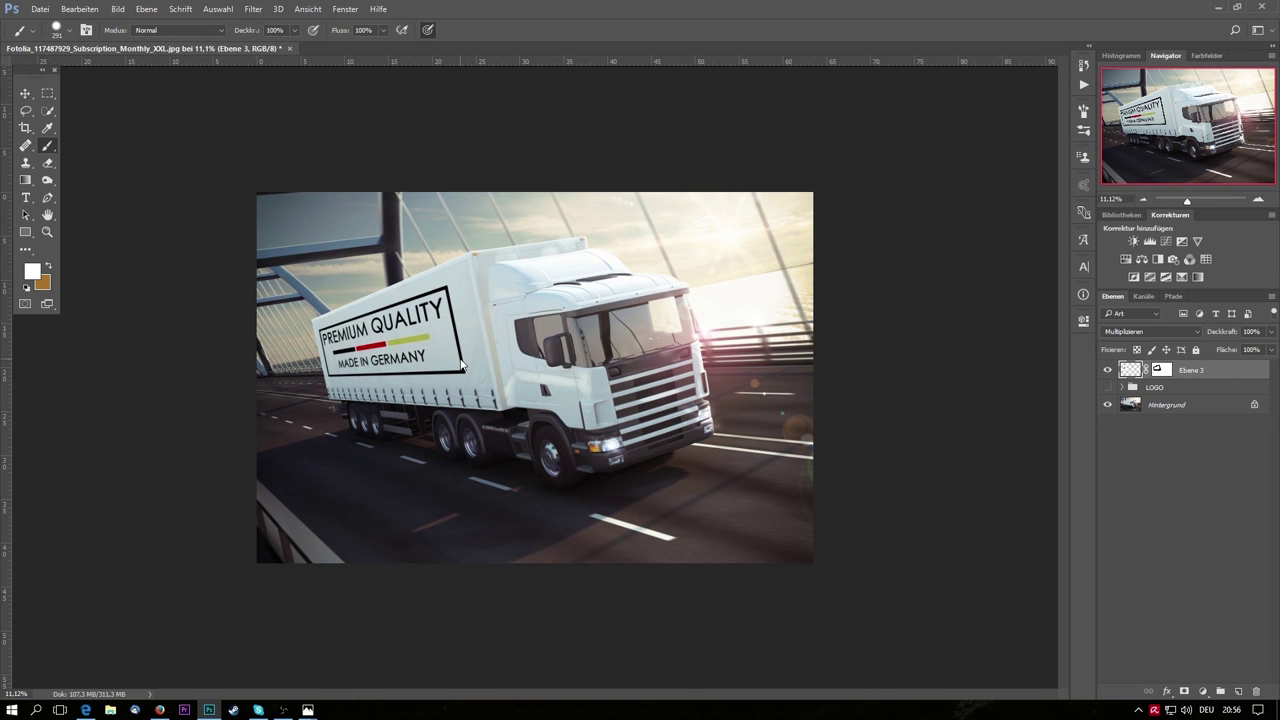
{"action": "scroll", "coordinate": [460, 360], "scroll_direction": "down", "scroll_amount": 2}
{"action": "scroll", "coordinate": [450, 355], "scroll_direction": "down", "scroll_amount": 2}
{"action": "scroll", "coordinate": [420, 340], "scroll_direction": "up", "scroll_amount": 2}
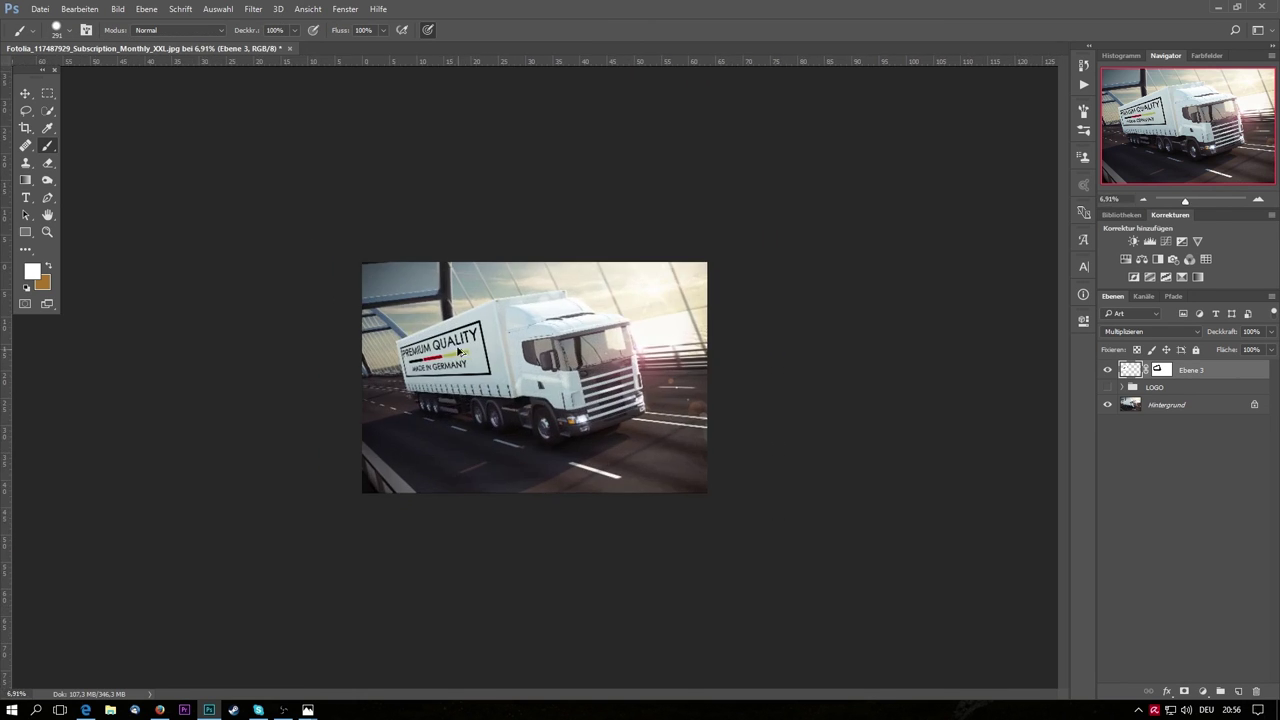
{"action": "scroll", "coordinate": [381, 326], "scroll_direction": "up", "scroll_amount": 2}
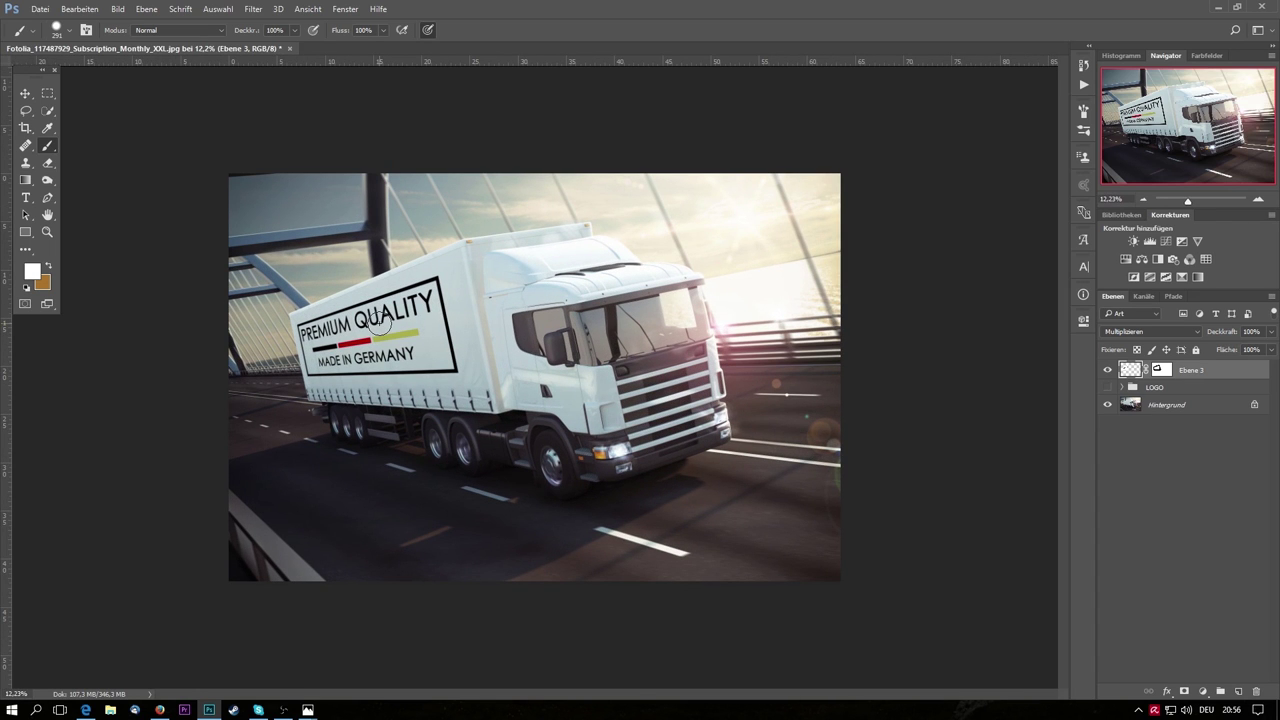